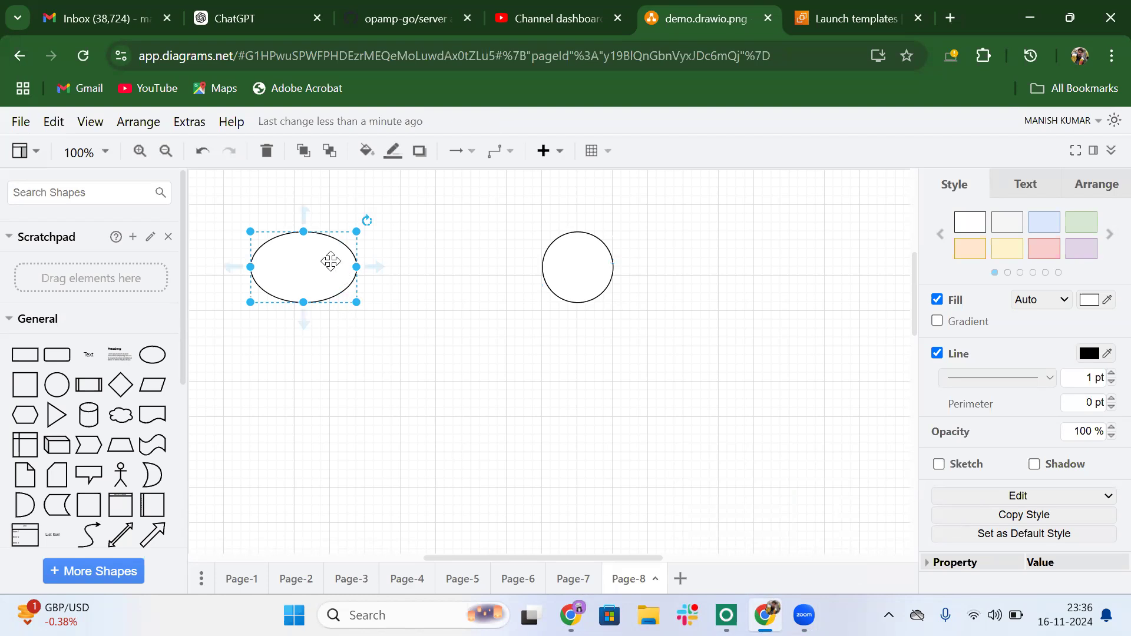
Move the ellipse and the circle on Page-8 of the diagram slightly to the right and down.
double_click(331, 261)
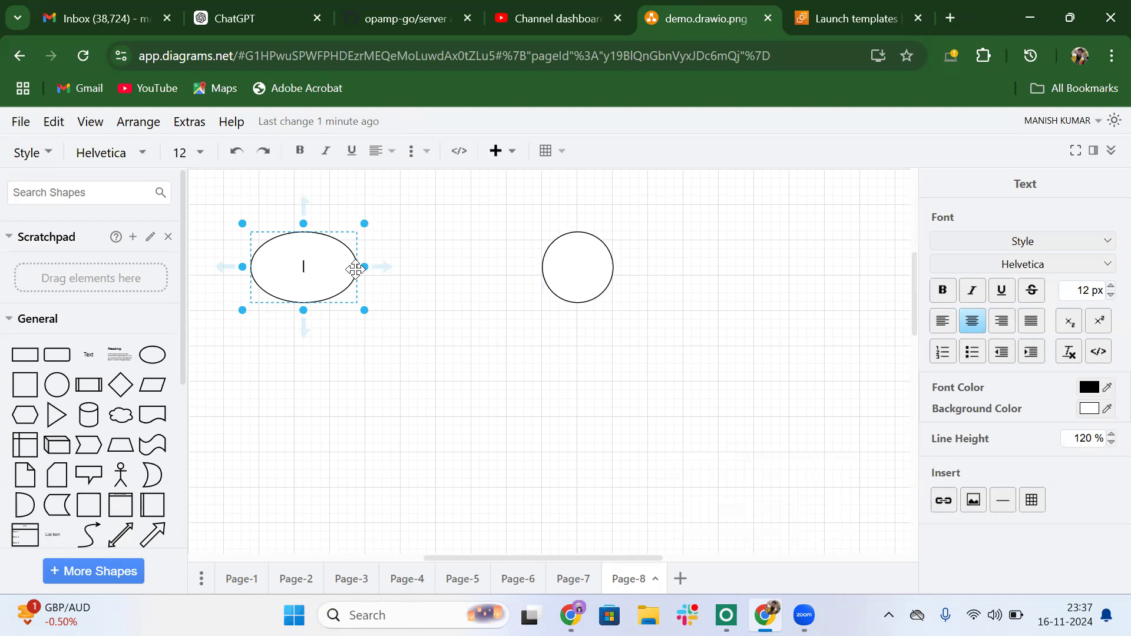
left_click(314, 268)
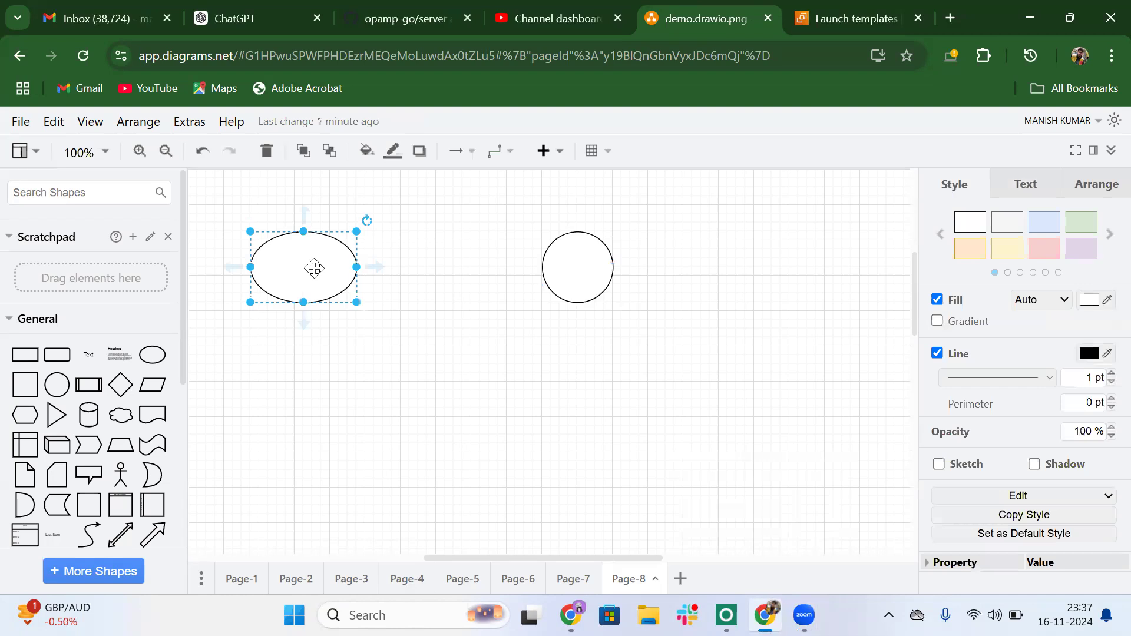
left_click_drag(314, 268, 393, 277)
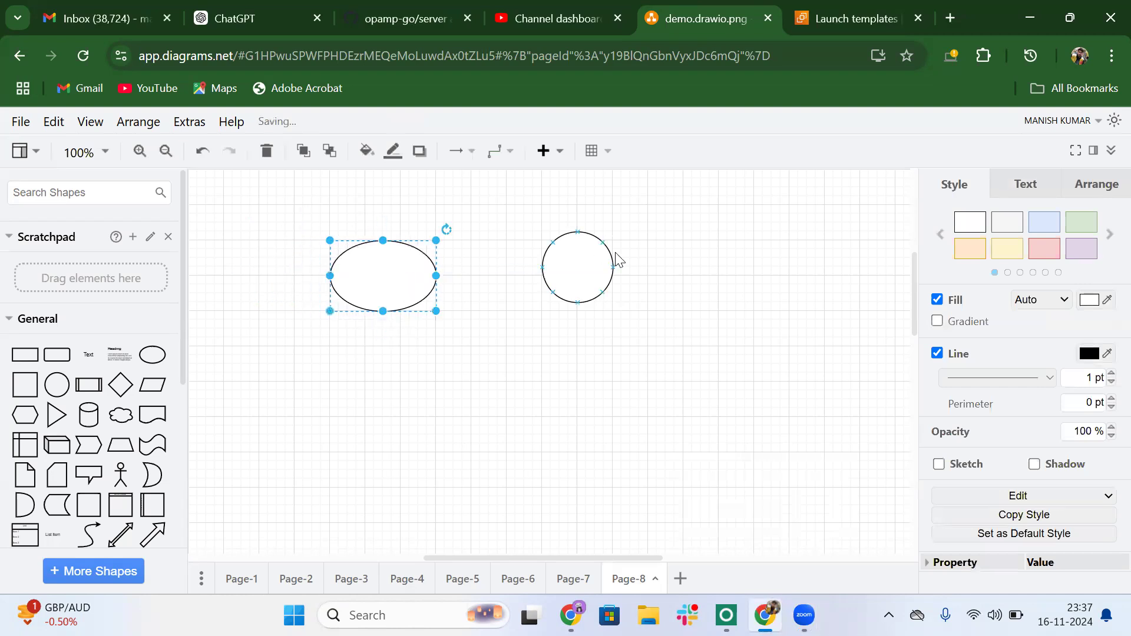
left_click_drag(560, 266, 631, 285)
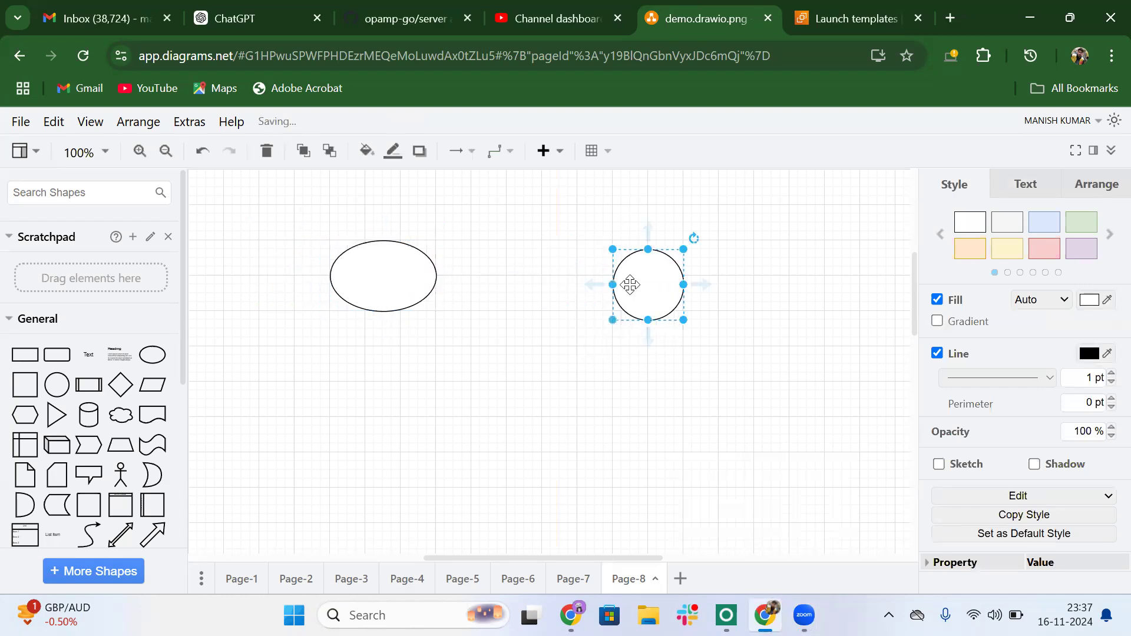
Switch to the AWS EC2 console and start creating an Auto Scaling group.
left_click(820, 24)
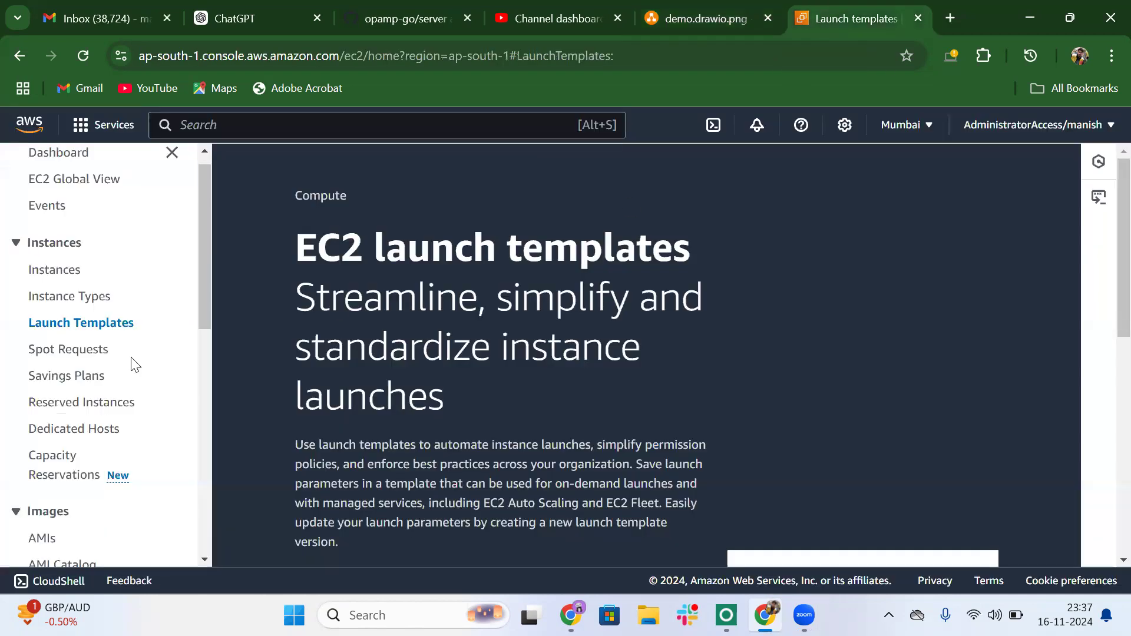
left_click_drag(206, 274, 184, 441)
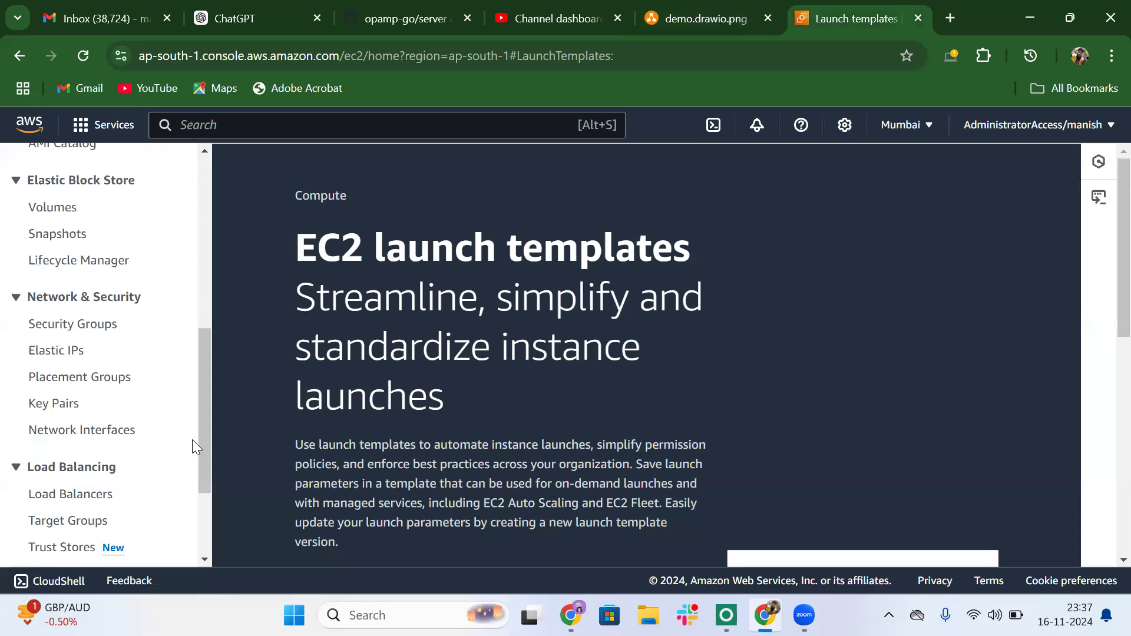
scroll(200, 496, "down", 3)
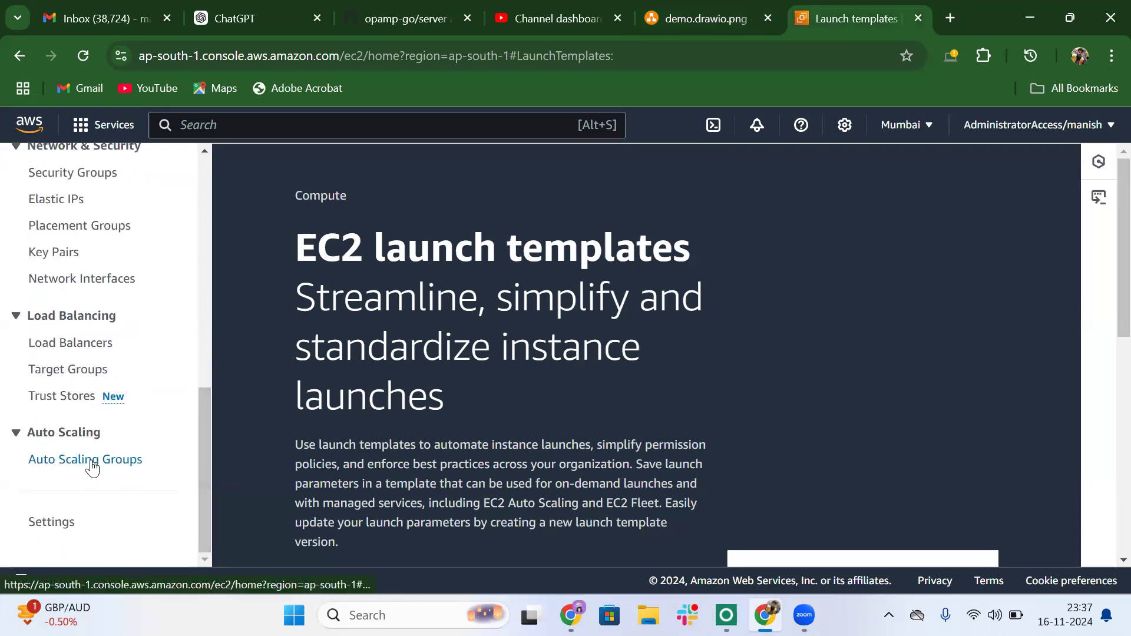
left_click(91, 465)
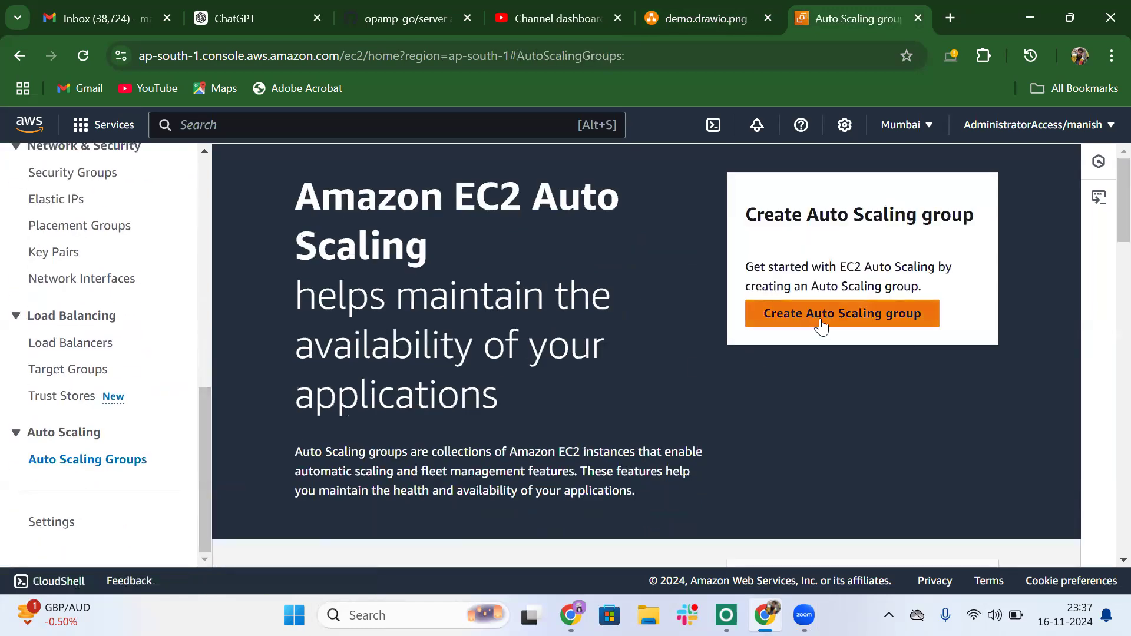
left_click(821, 326)
Review the group name and launch template settings, and check which launch templates are available for the Auto Scaling group.
scroll(409, 317, "down", 1)
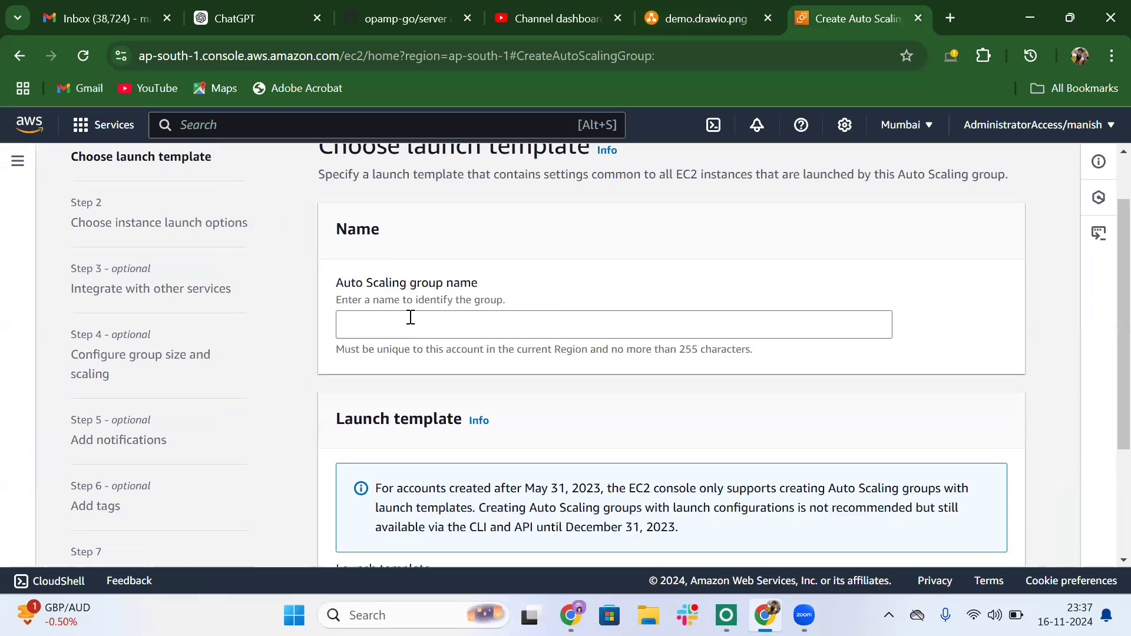
scroll(411, 317, "up", 1)
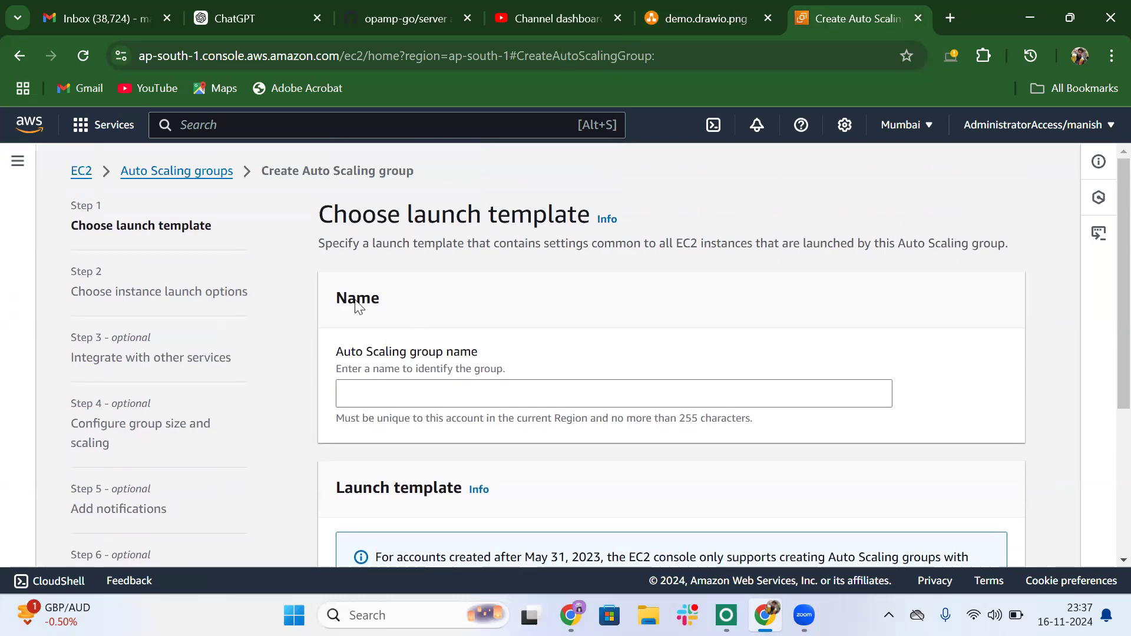
scroll(467, 410, "down", 4)
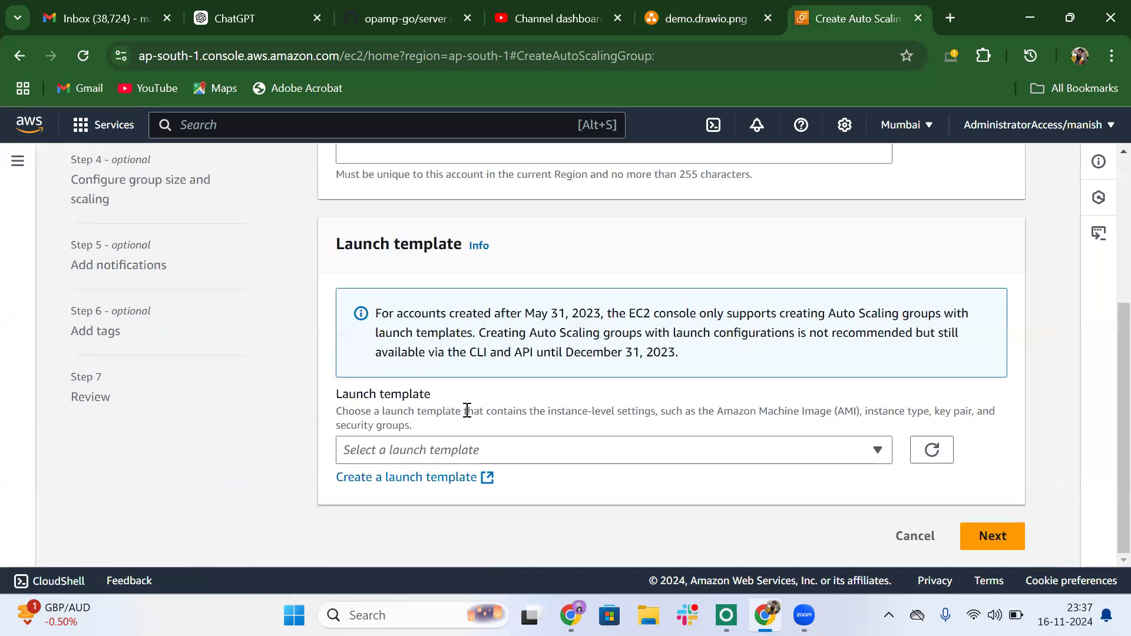
left_click(537, 455)
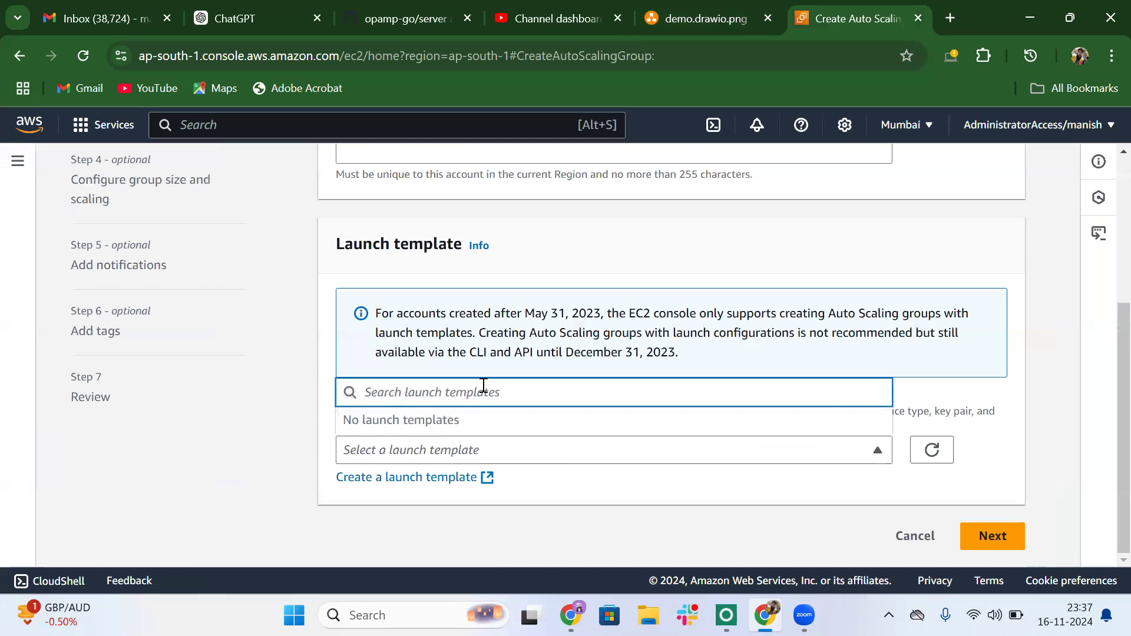
scroll(525, 283, "up", 4)
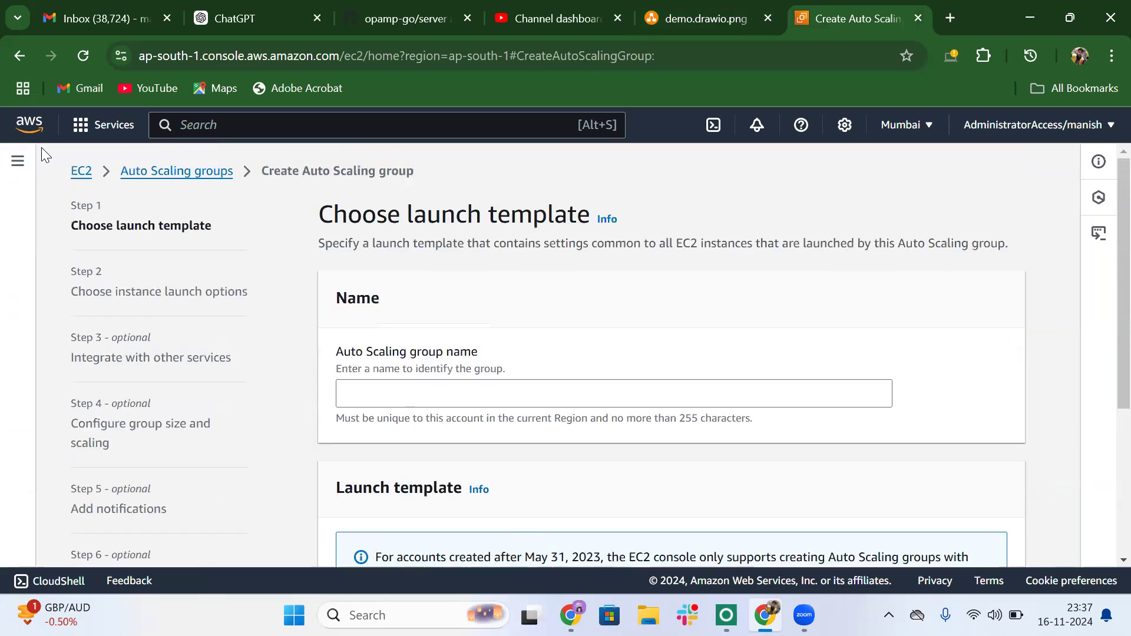
Go to the EC2 Launch Templates page and start creating a new launch template.
left_click(18, 161)
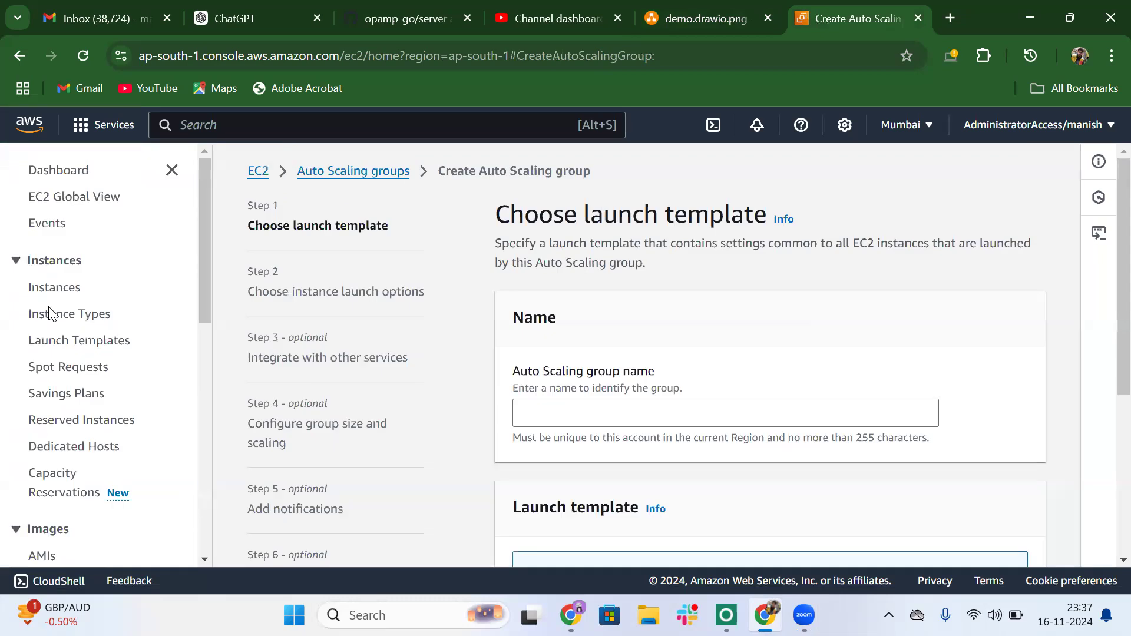
scroll(71, 439, "down", 10)
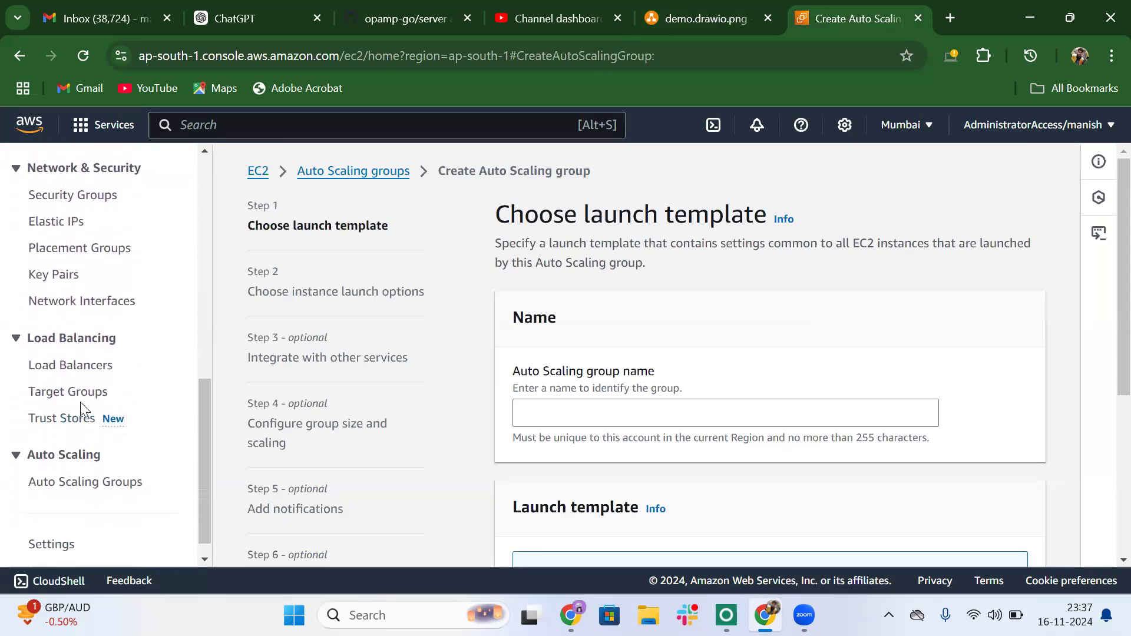
scroll(115, 321, "up", 3)
scroll(115, 321, "up", 5)
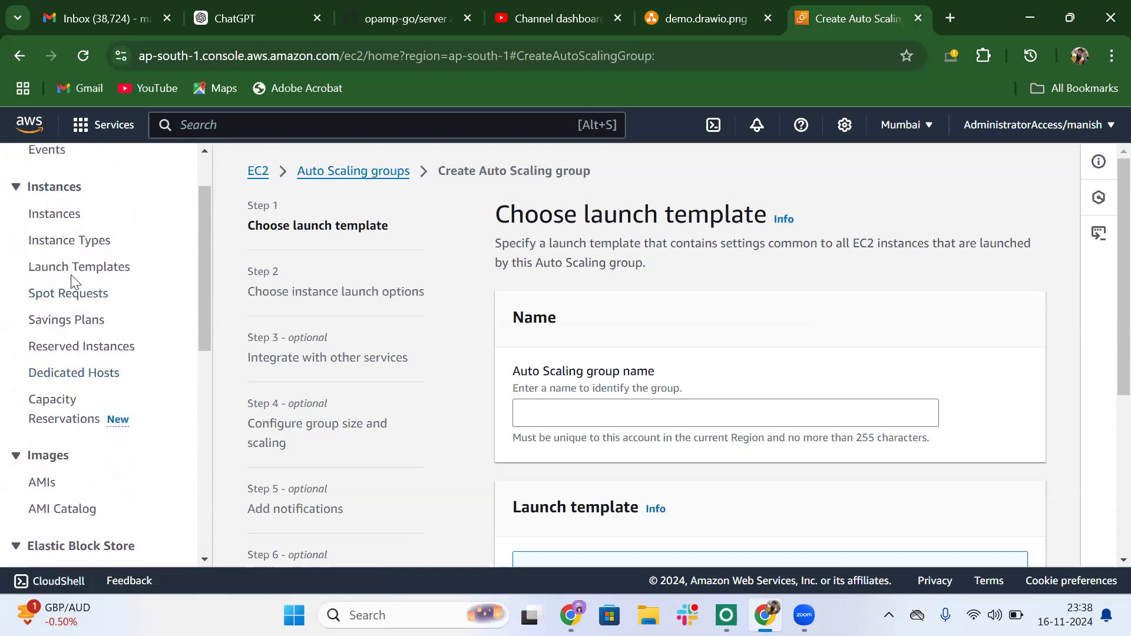
left_click(71, 273)
scroll(480, 337, "down", 5)
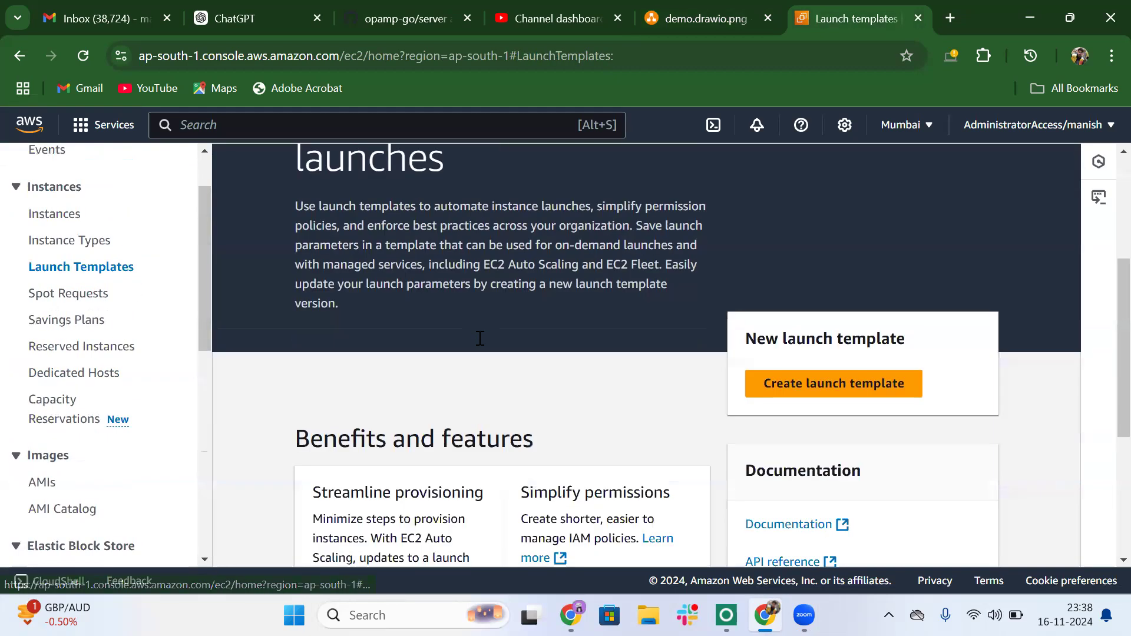
left_click(816, 308)
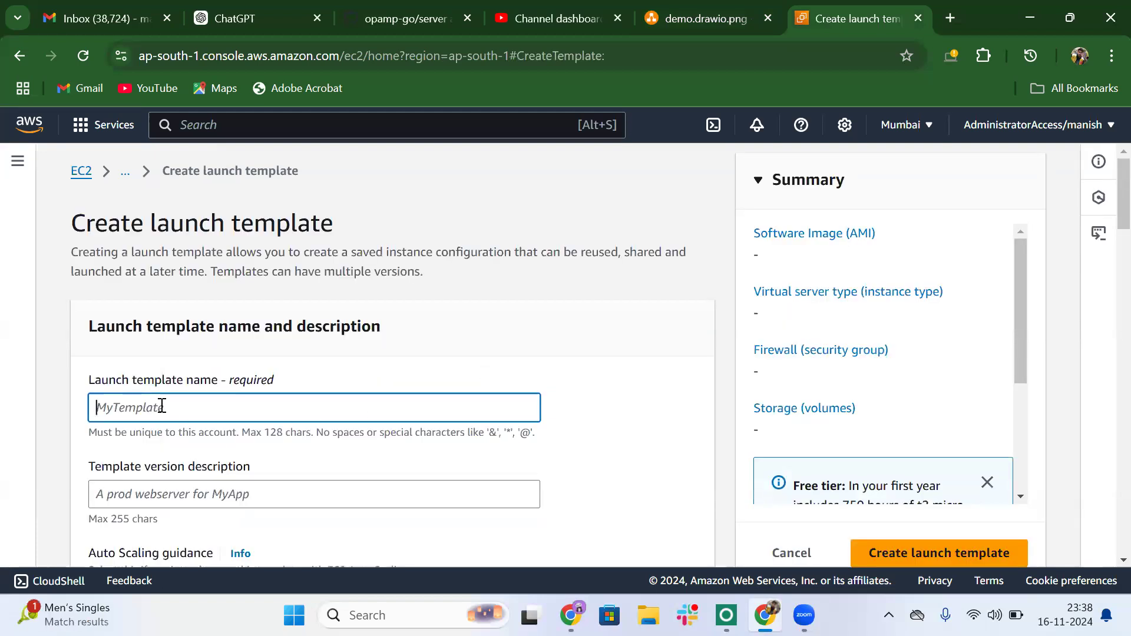
Name the launch template "autasg-template" and set its version description to "demo".
type("autasg-template")
scroll(162, 407, "down", 3)
left_click(140, 316)
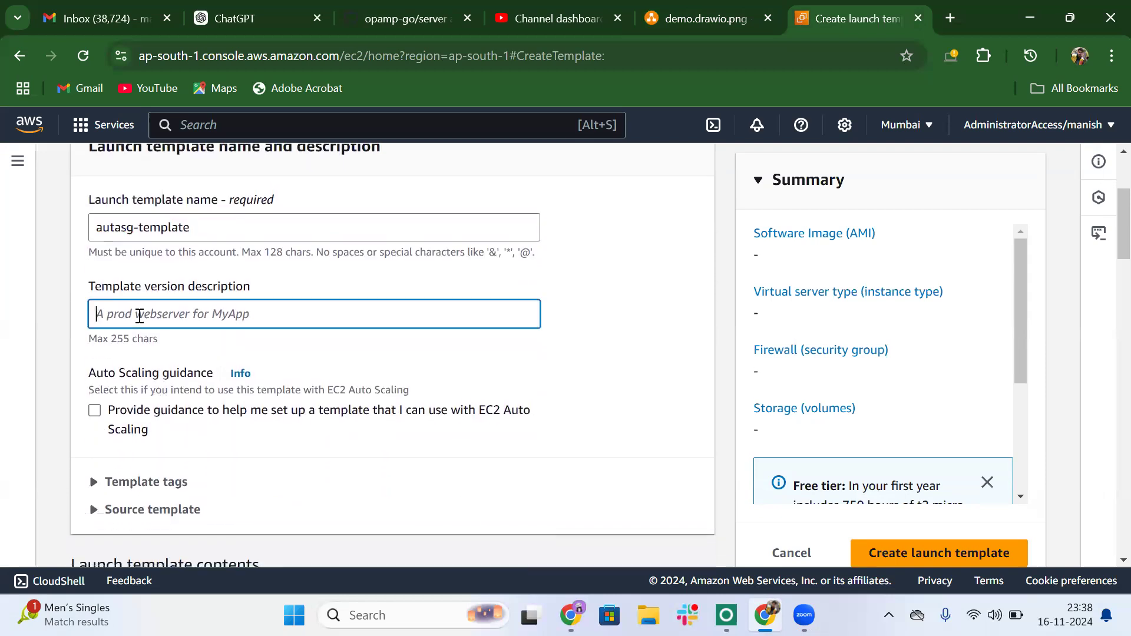
type("demo")
Choose the recently launched Amazon Linux 2023 AMI (al2023-ami-2023.6.20241111.0-kernel-6.1-x86_64) as the launch template's machine image.
scroll(140, 318, "down", 3)
scroll(142, 321, "up", 1)
scroll(250, 352, "down", 4)
scroll(250, 347, "down", 4)
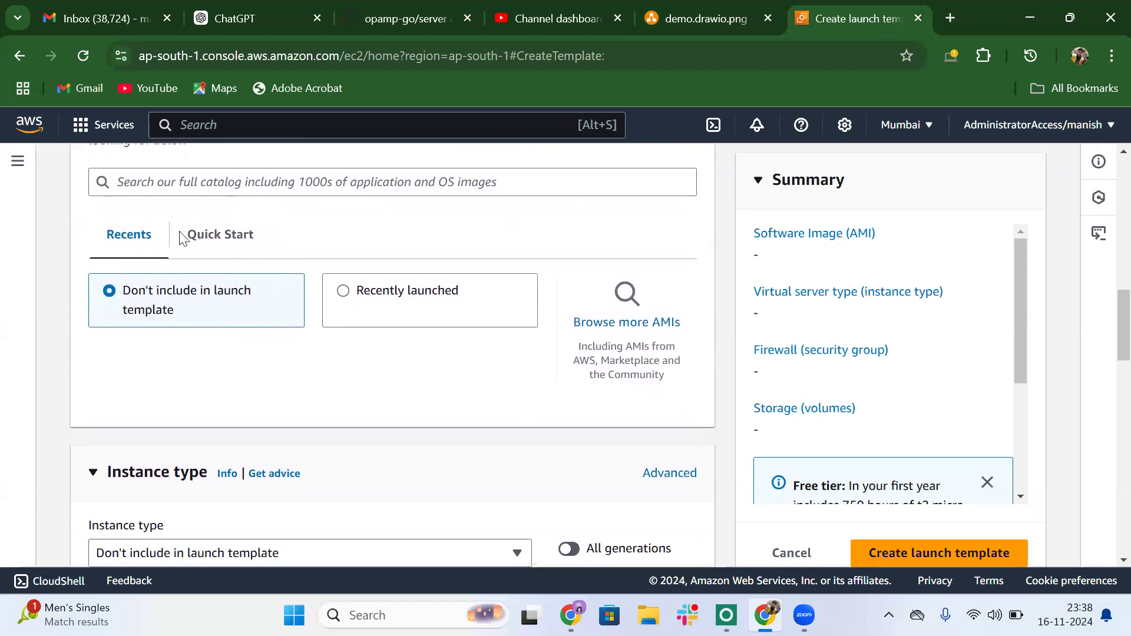
scroll(290, 226, "up", 4)
scroll(306, 334, "down", 3)
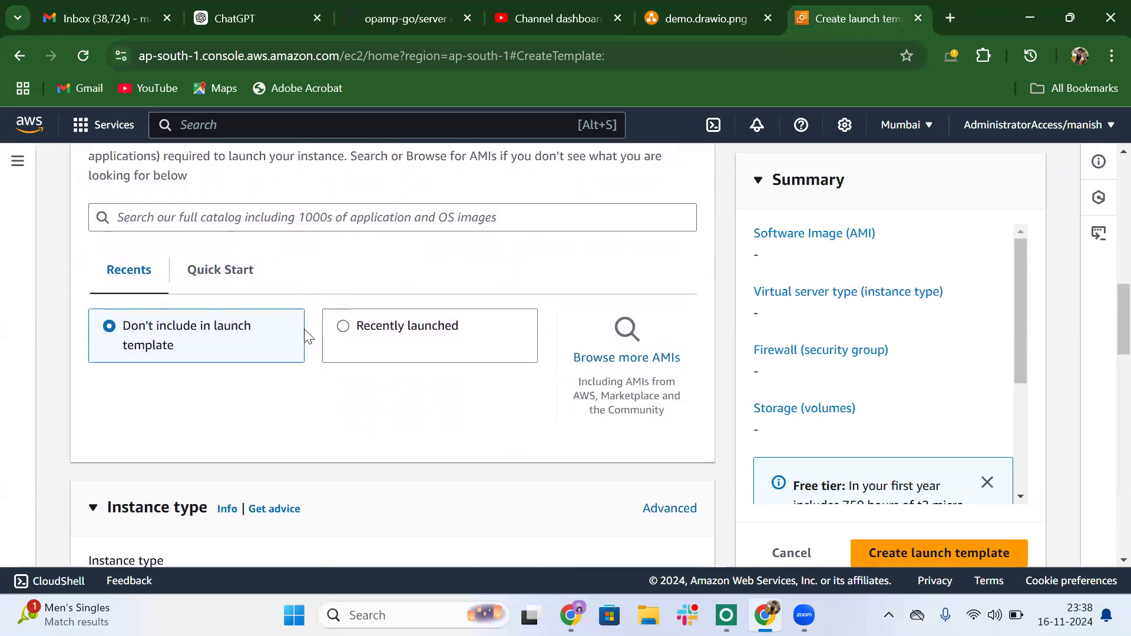
scroll(295, 251, "up", 1)
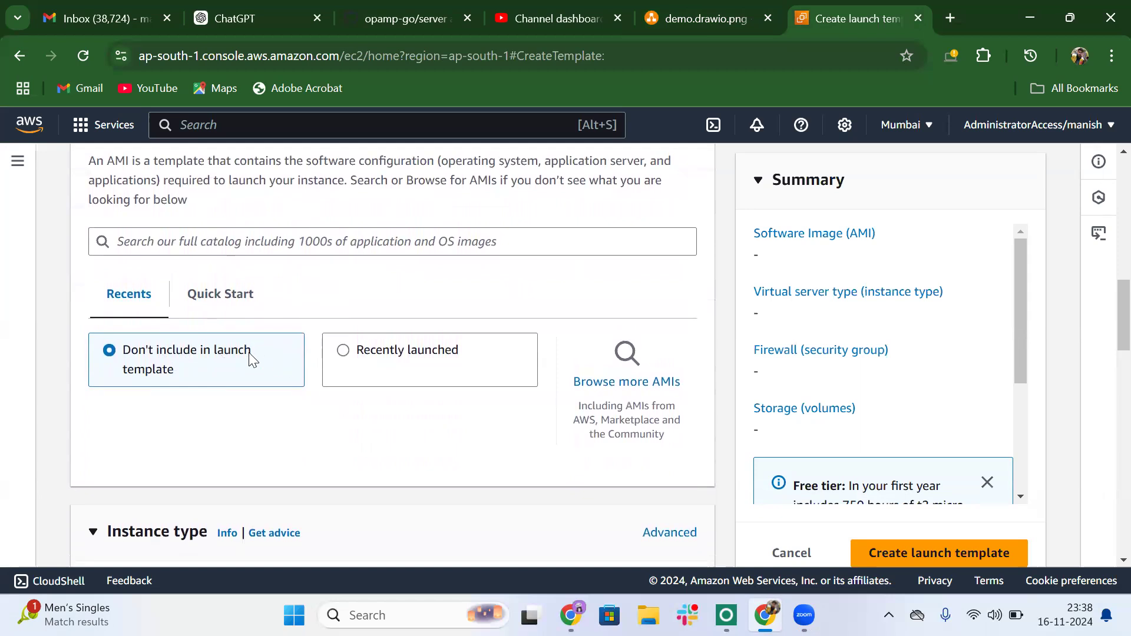
scroll(295, 293, "up", 2)
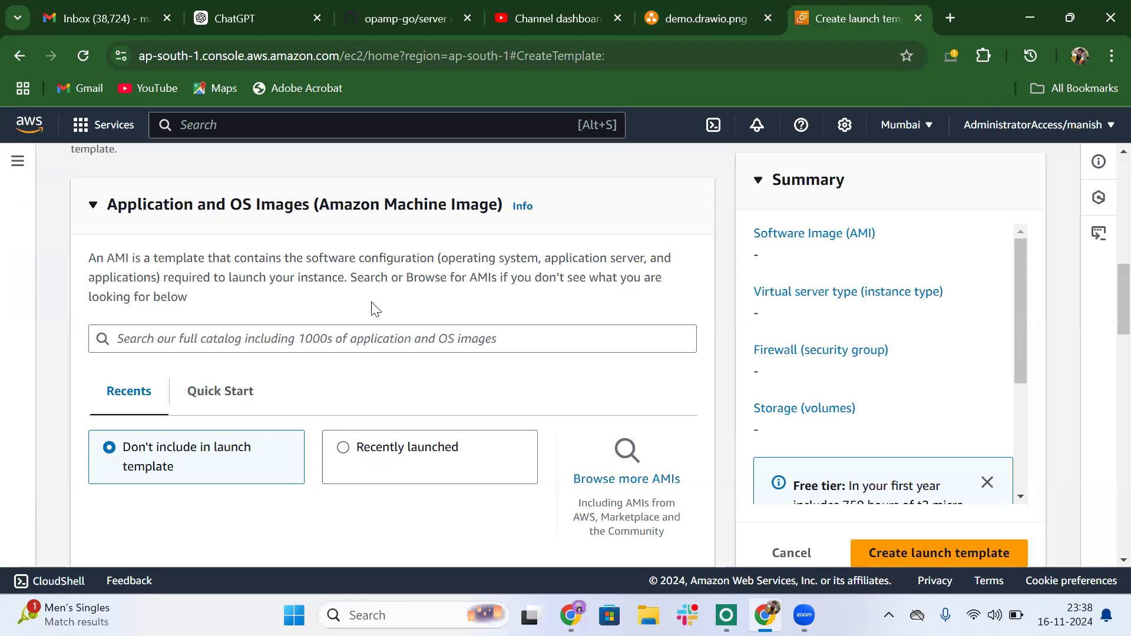
scroll(376, 310, "down", 2)
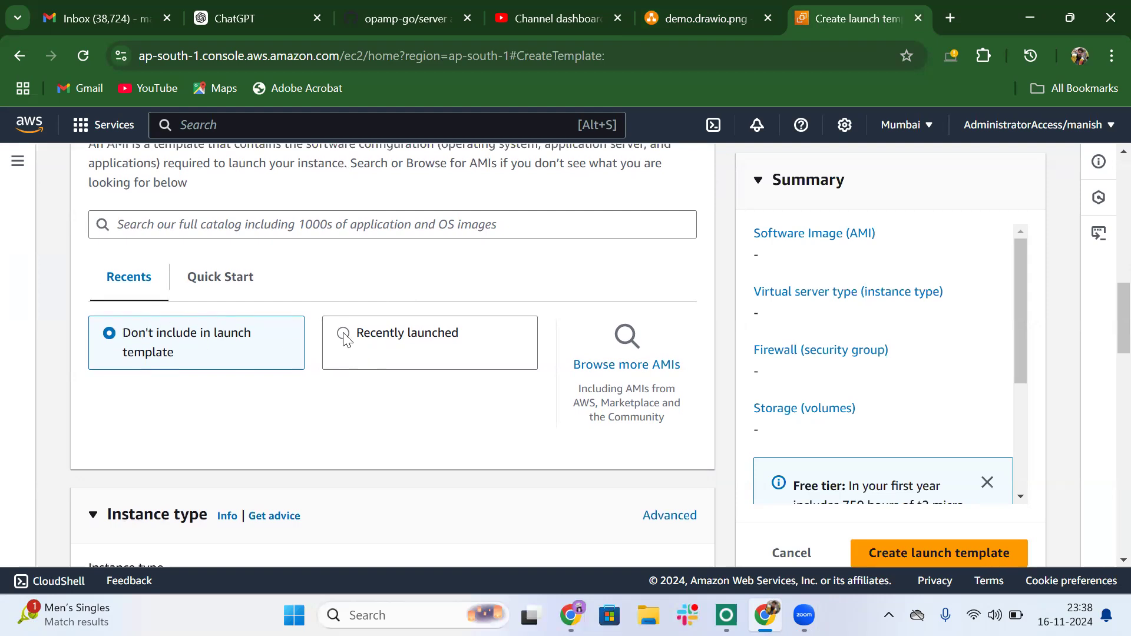
scroll(345, 338, "down", 1)
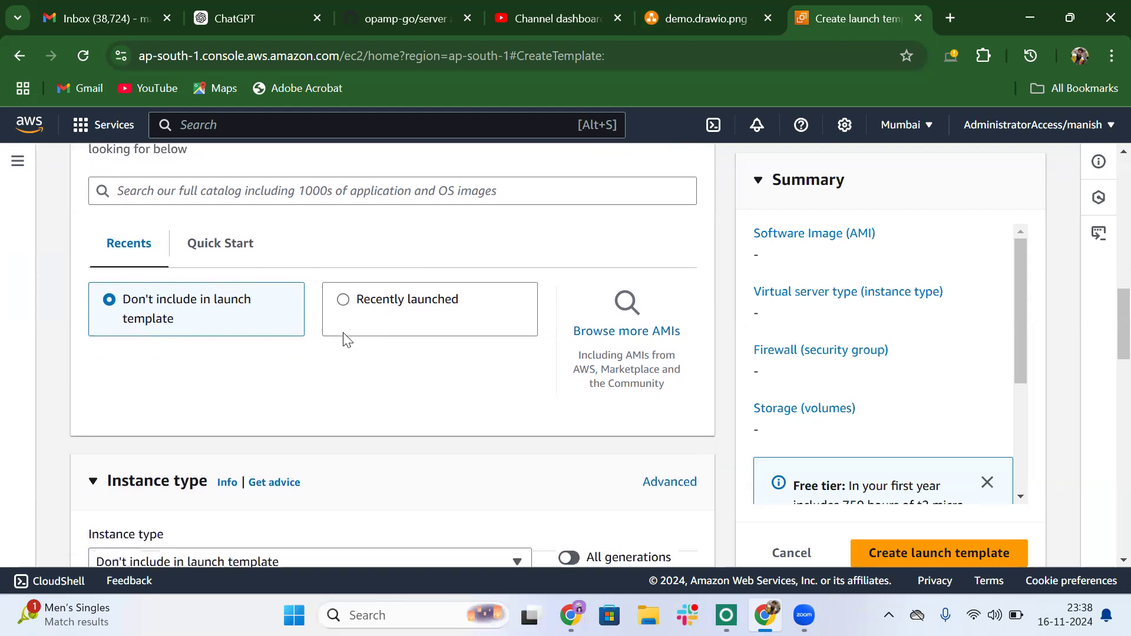
left_click(344, 300)
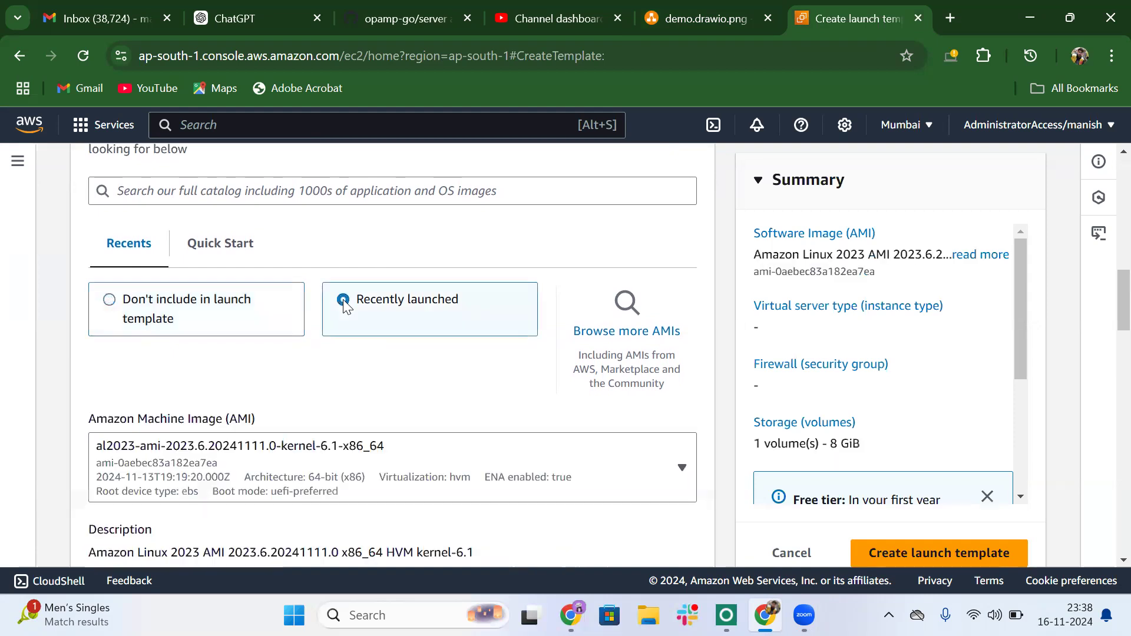
scroll(344, 304, "down", 3)
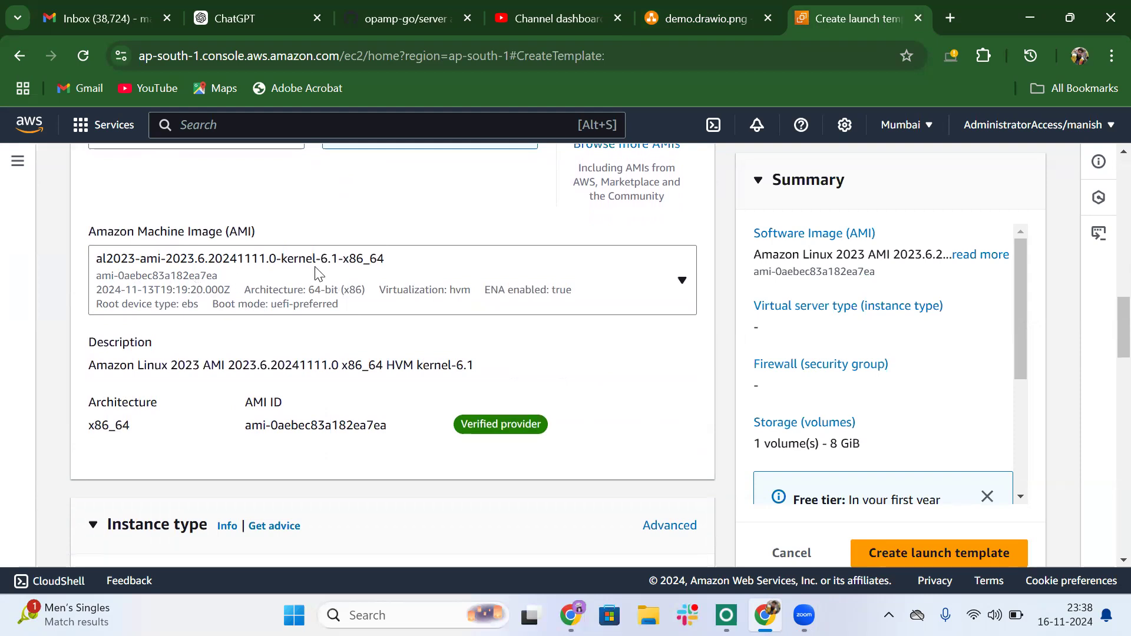
Set the launch template's instance type to the free-tier-eligible t2.micro.
scroll(340, 294, "down", 5)
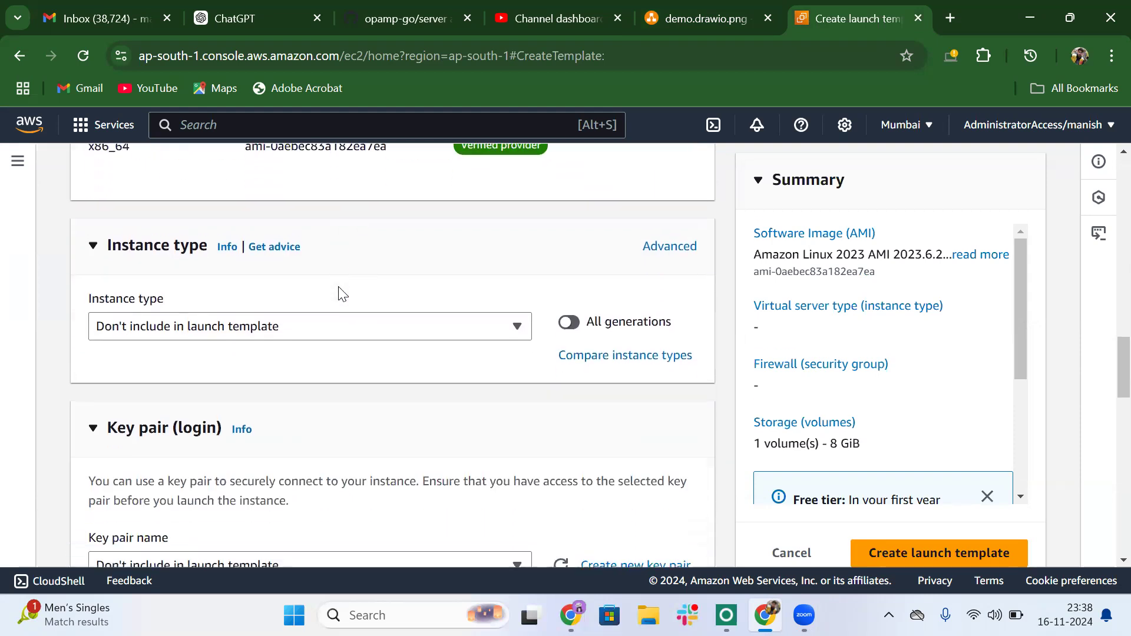
left_click(313, 321)
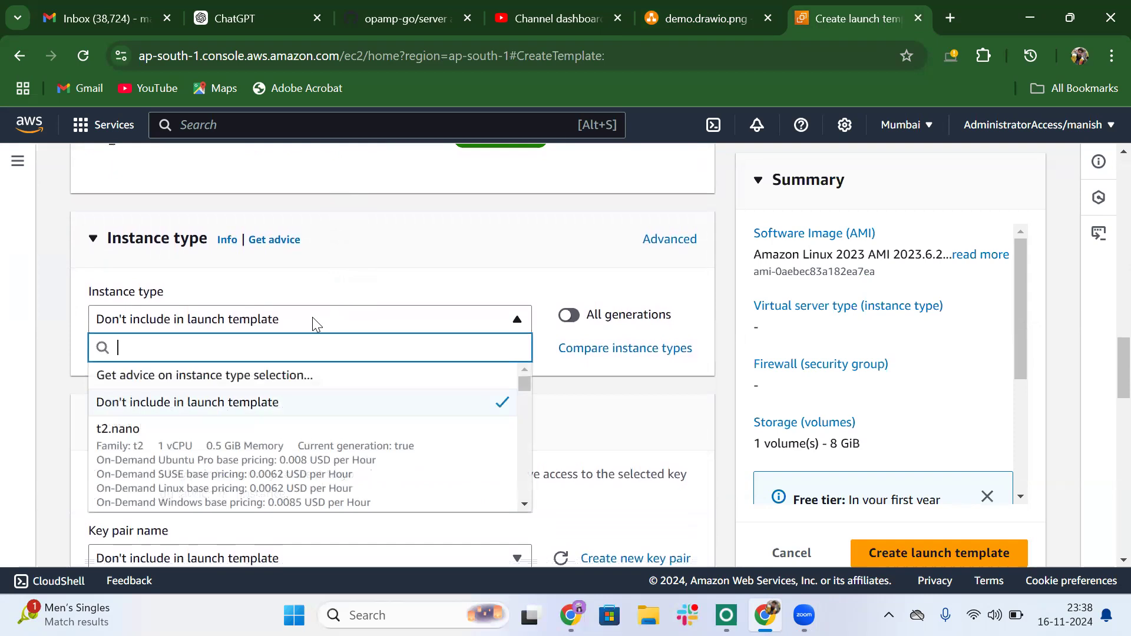
scroll(239, 485, "down", 3)
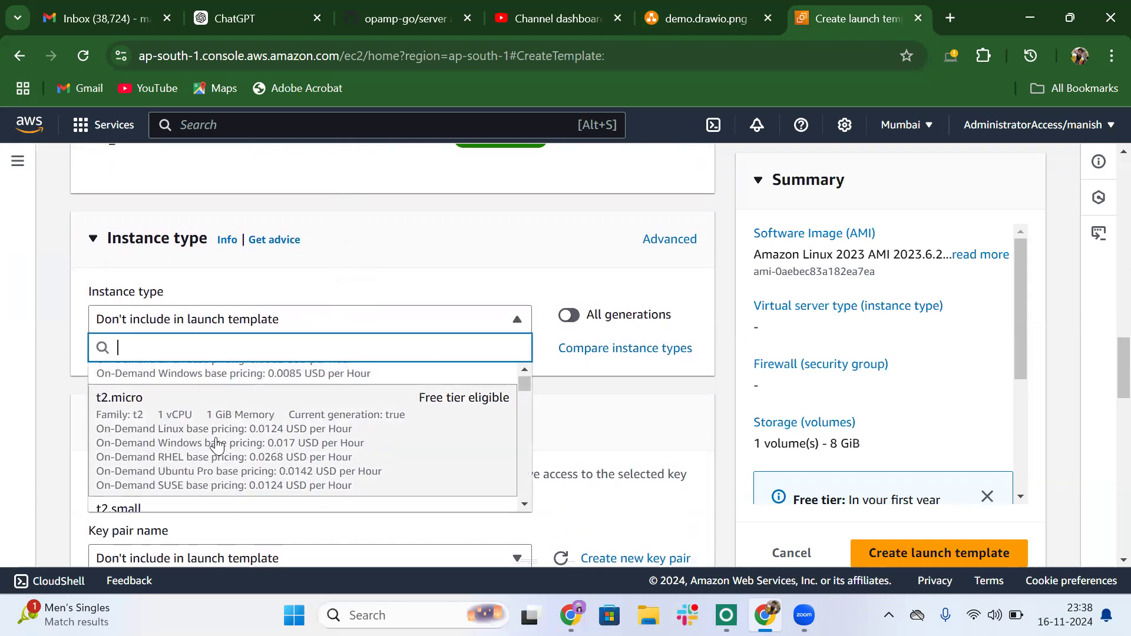
left_click(216, 446)
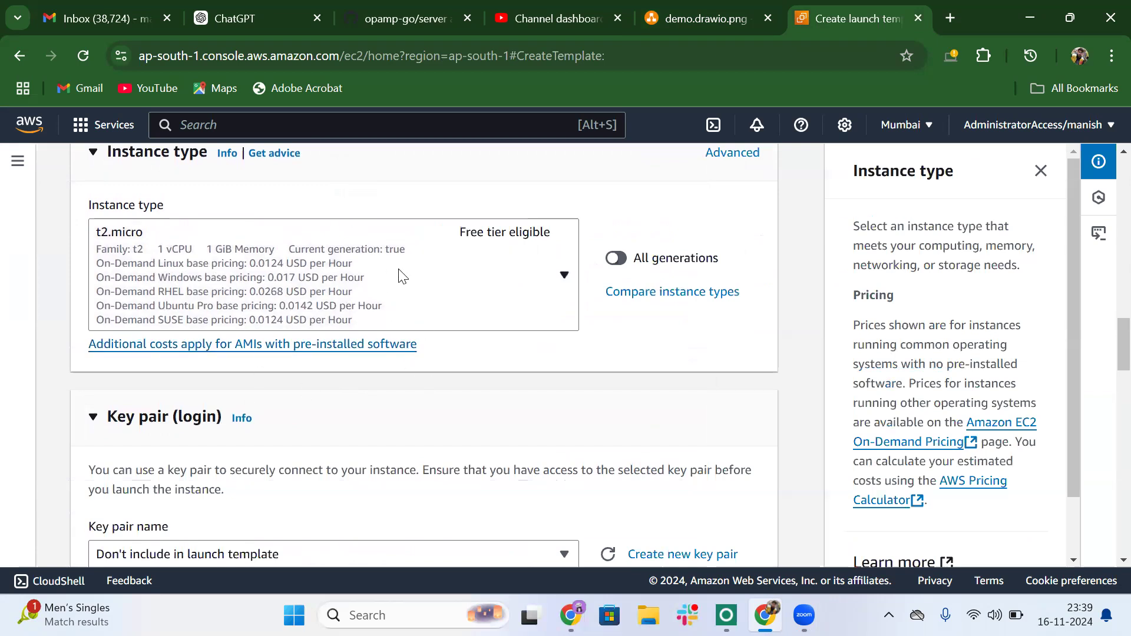
Select the existing "demo" key pair as the launch template's login key.
scroll(396, 377, "down", 2)
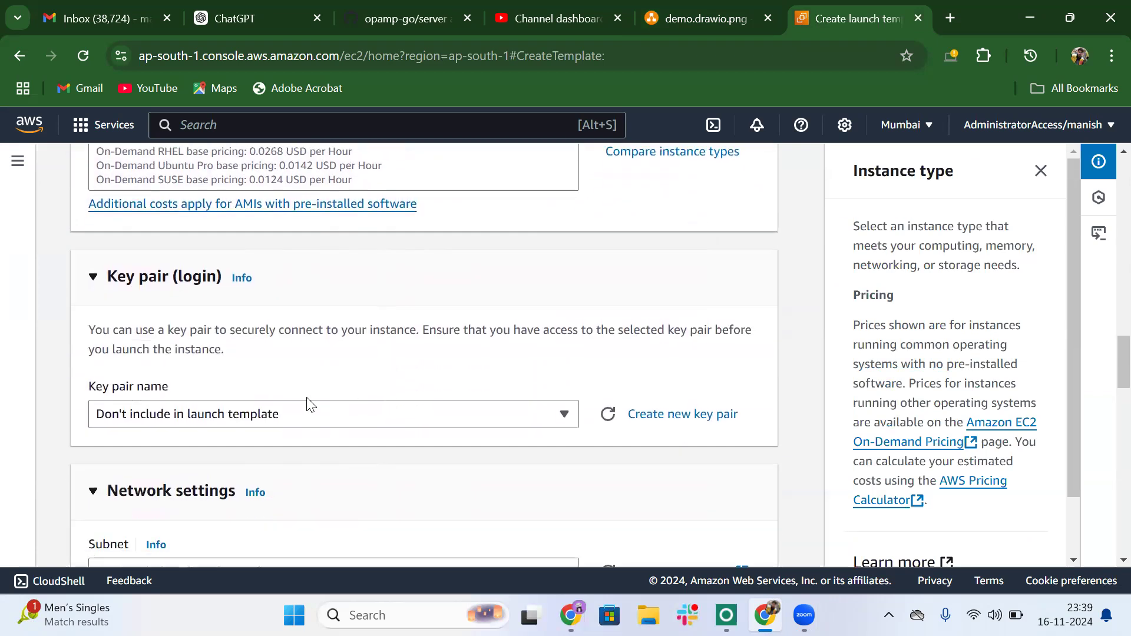
left_click(449, 430)
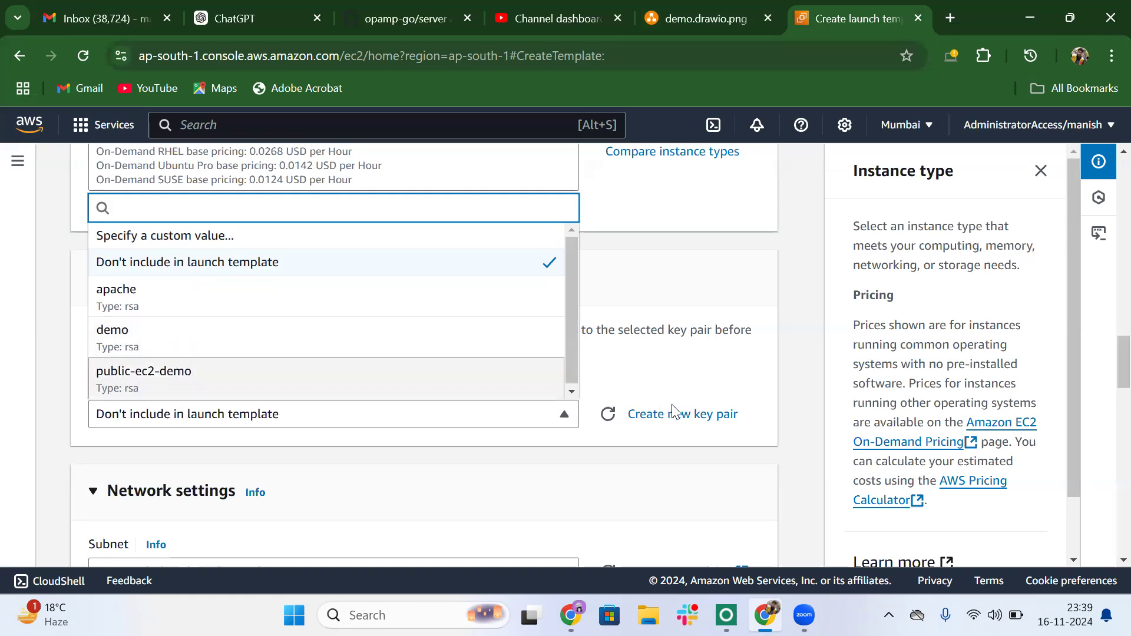
left_click(268, 341)
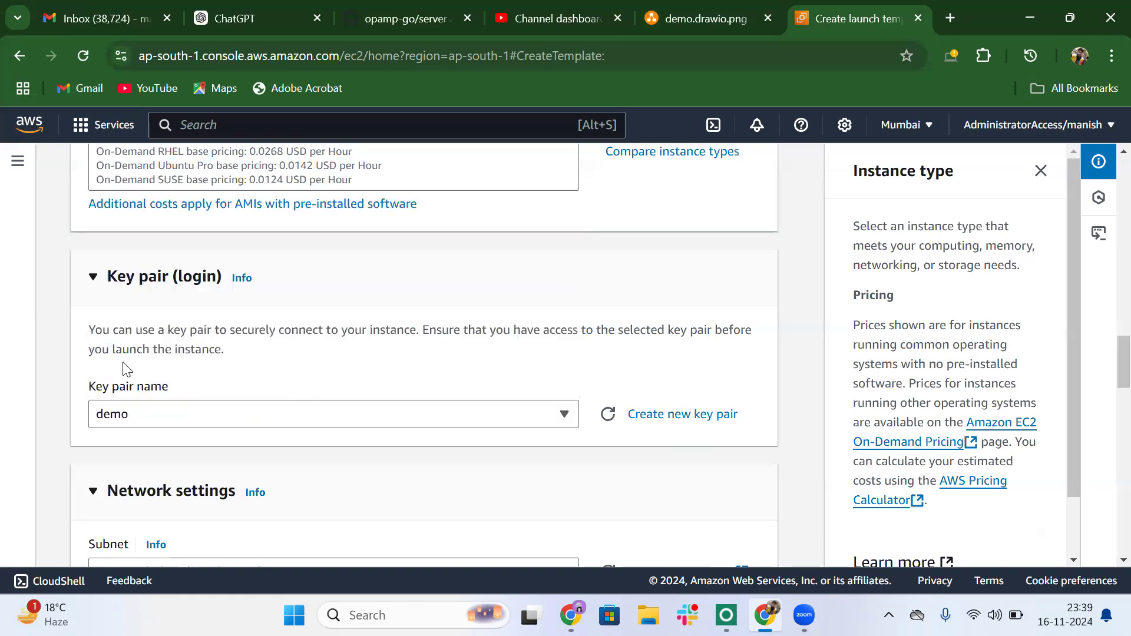
scroll(318, 404, "down", 5)
scroll(315, 404, "down", 1)
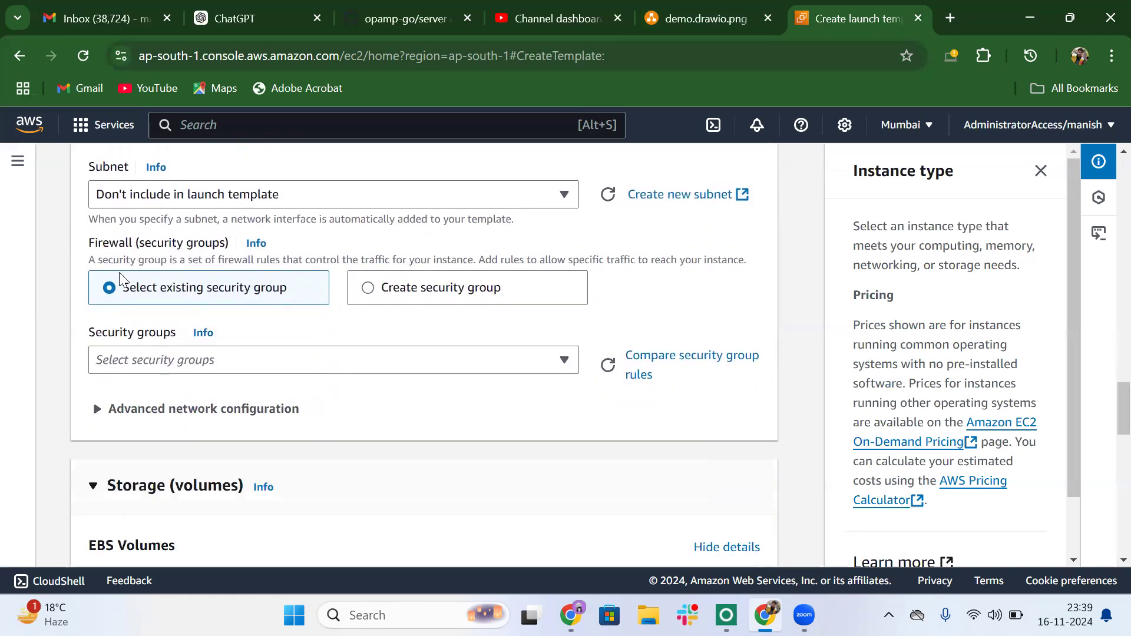
Assign the existing "default" security group to the launch template.
left_click(300, 367)
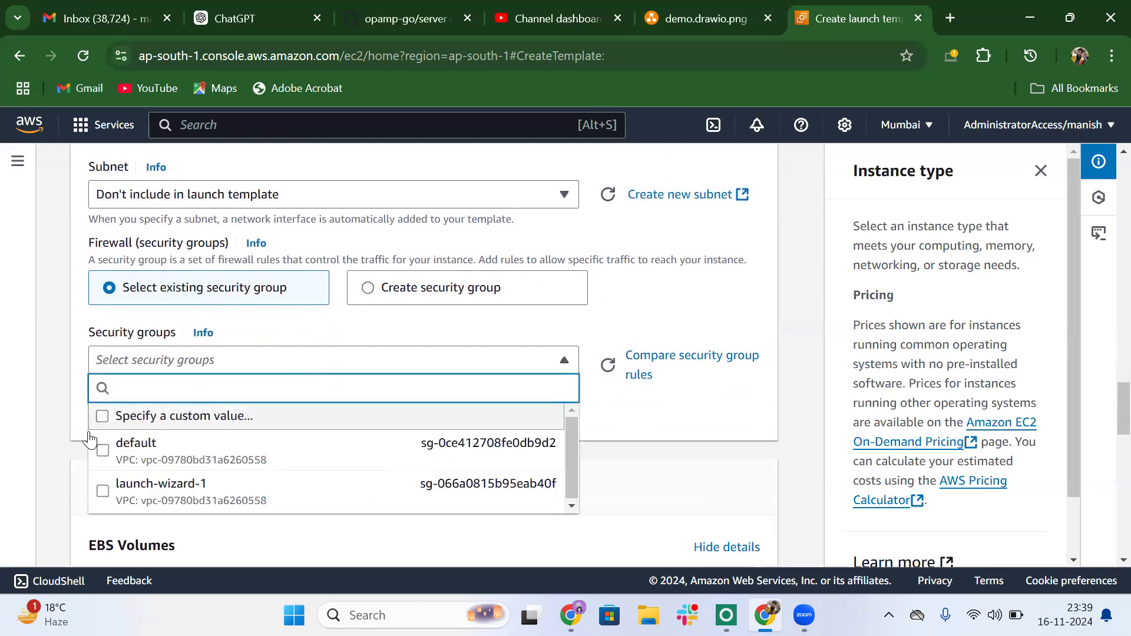
left_click(124, 456)
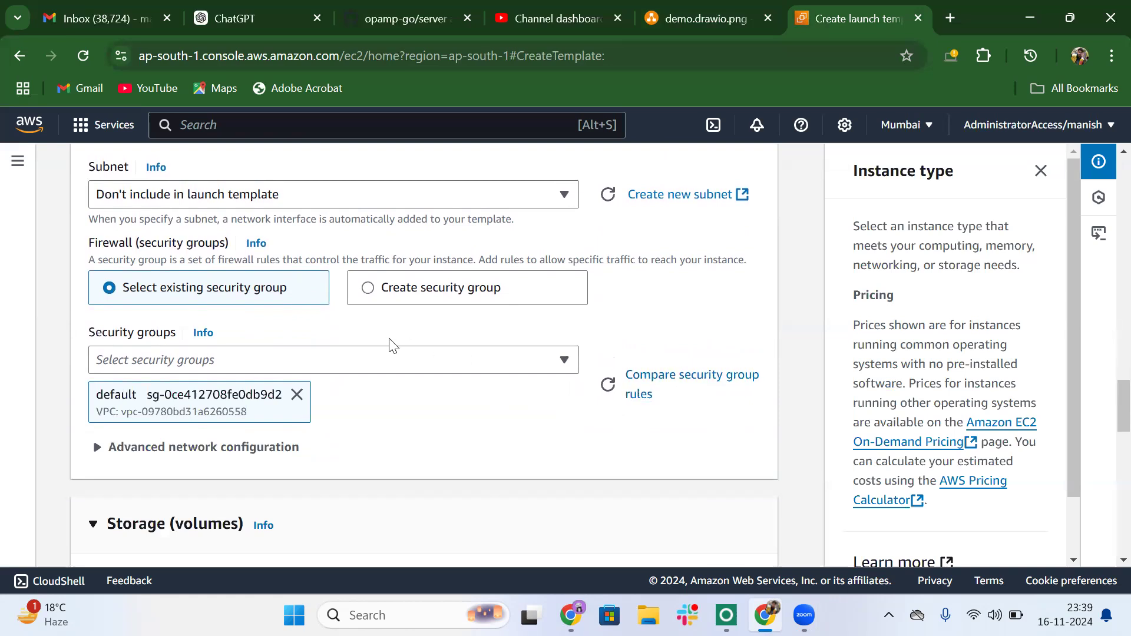
scroll(590, 334, "up", 2)
scroll(590, 334, "down", 6)
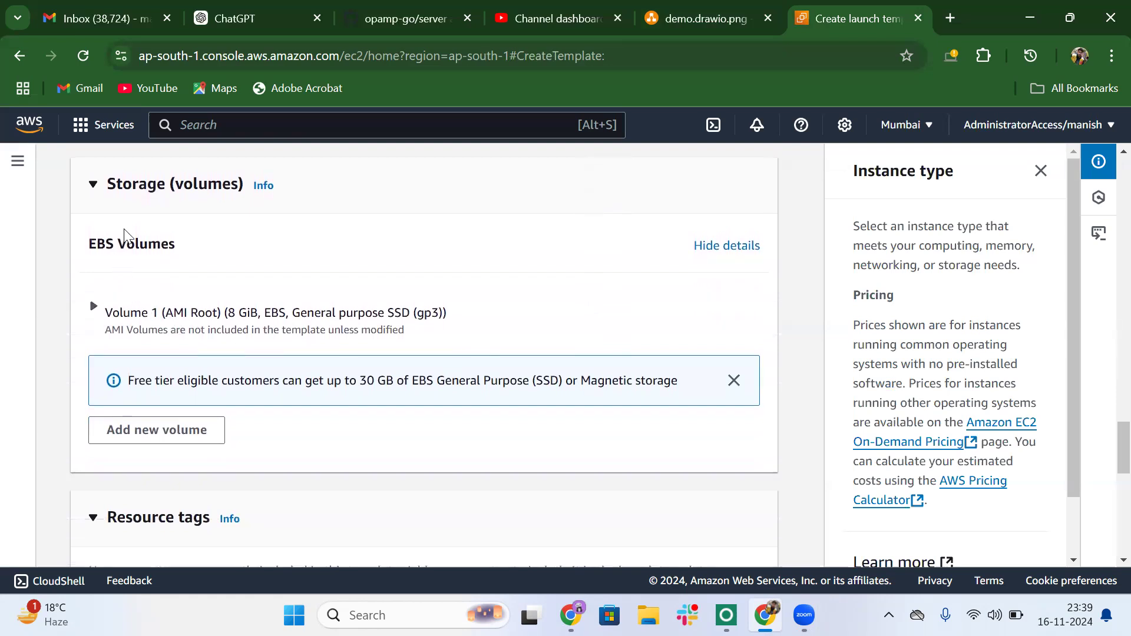
Examine the launch template's storage volumes and expanded advanced details, including the purchasing option and user data settings.
scroll(389, 275, "down", 4)
scroll(389, 275, "down", 4)
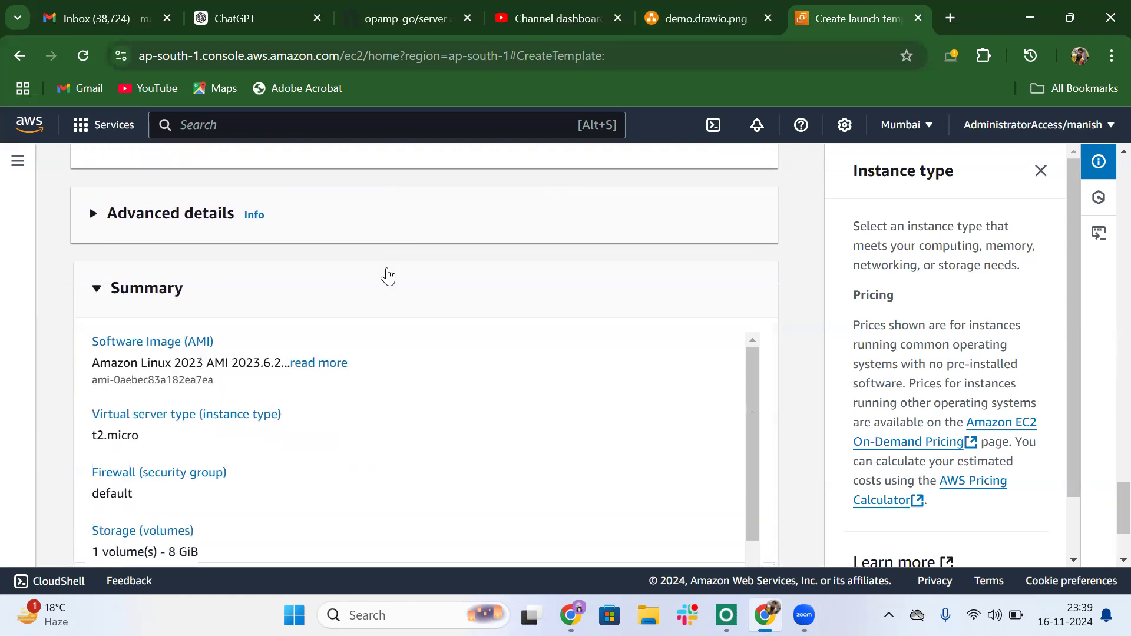
left_click(94, 227)
scroll(245, 321, "down", 3)
scroll(246, 321, "down", 18)
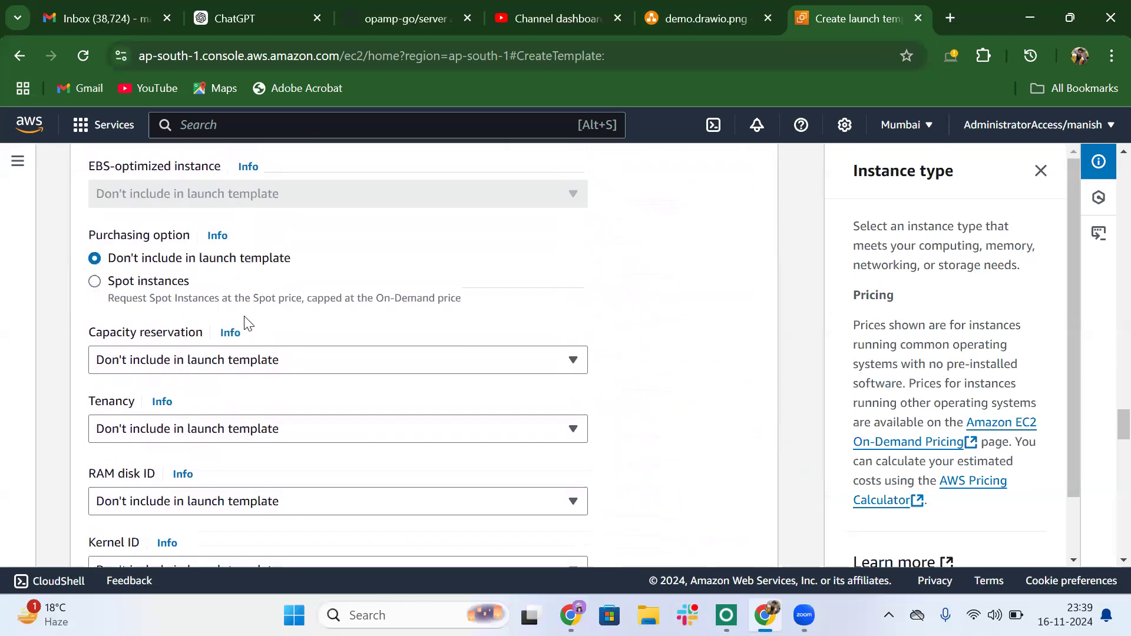
scroll(245, 320, "down", 5)
scroll(245, 318, "up", 14)
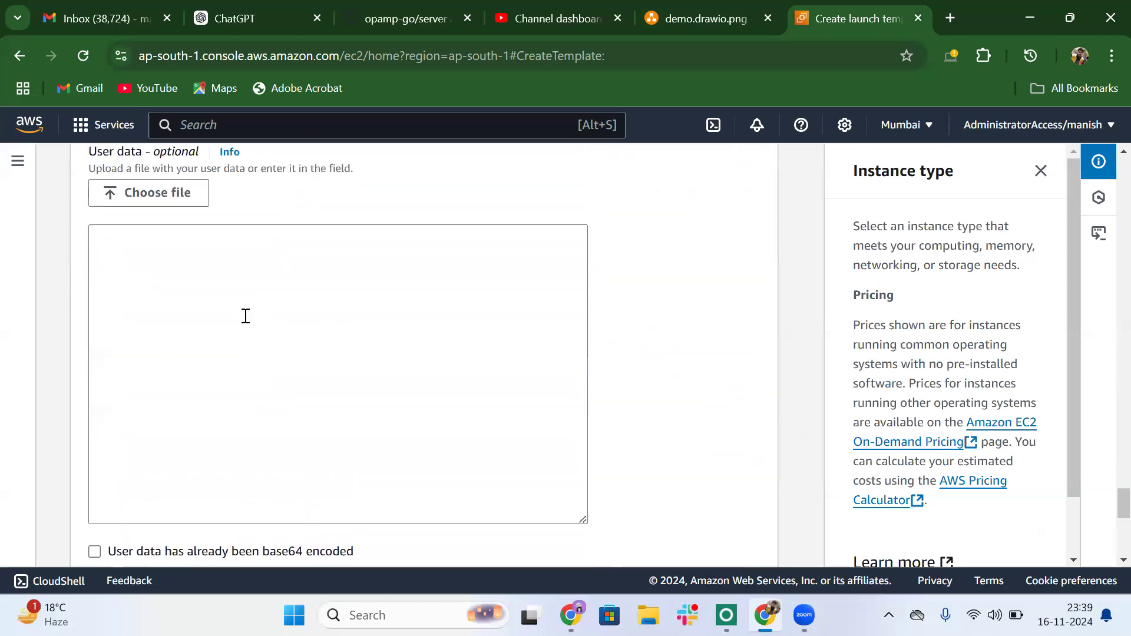
scroll(245, 319, "down", 8)
scroll(245, 321, "down", 10)
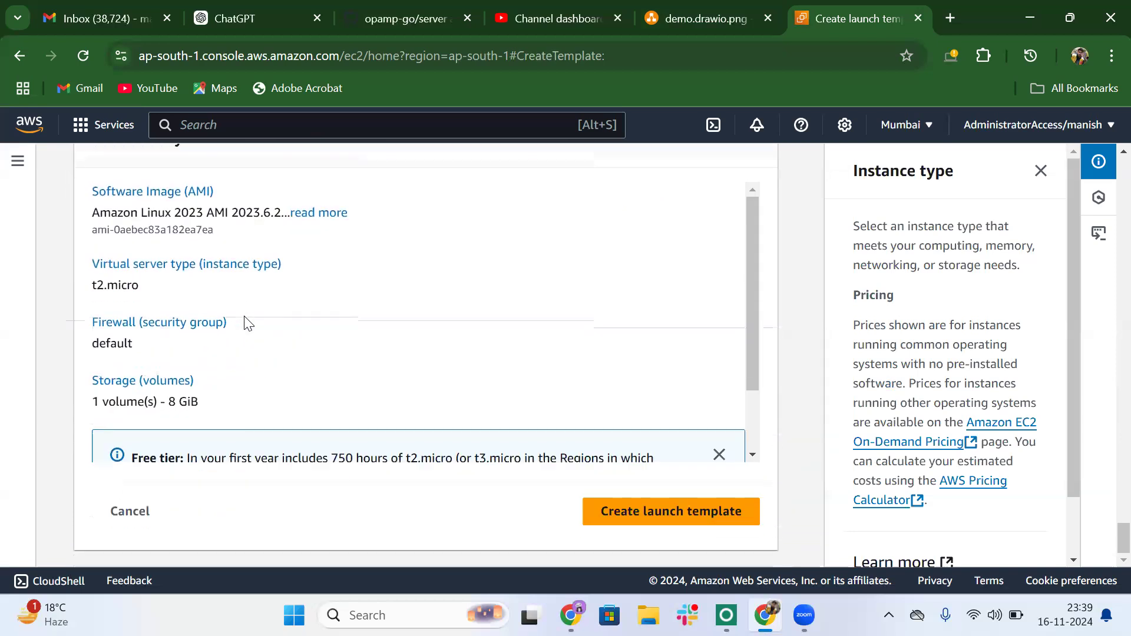
Check the configuration summary and create the launch template.
scroll(245, 320, "up", 2)
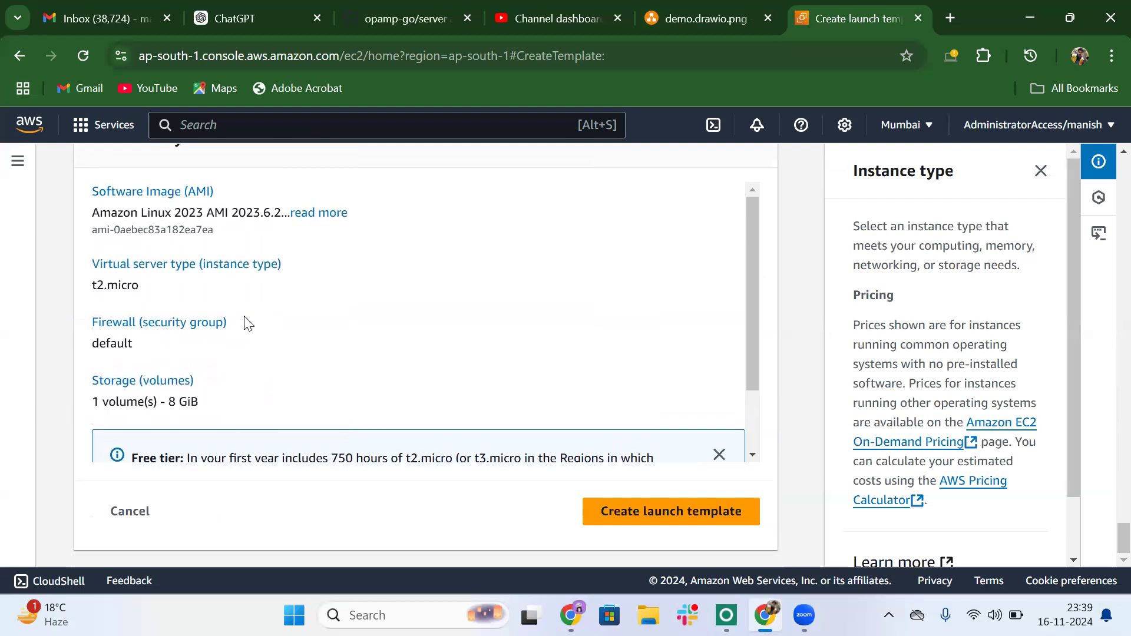
scroll(247, 323, "down", 2)
scroll(245, 321, "up", 2)
scroll(247, 320, "down", 2)
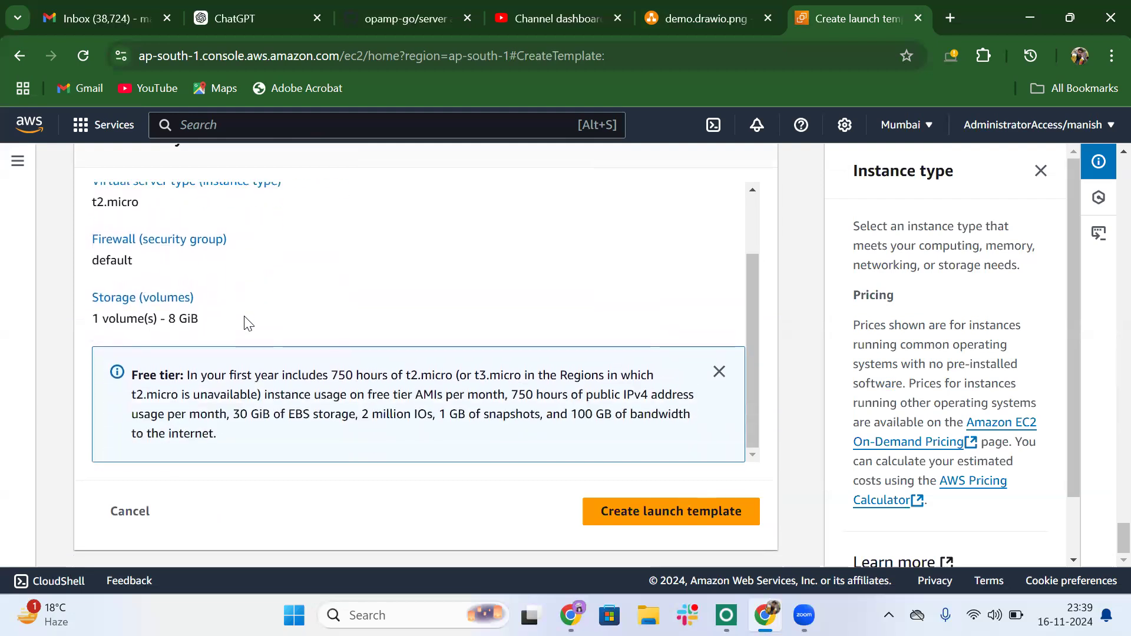
left_click(668, 514)
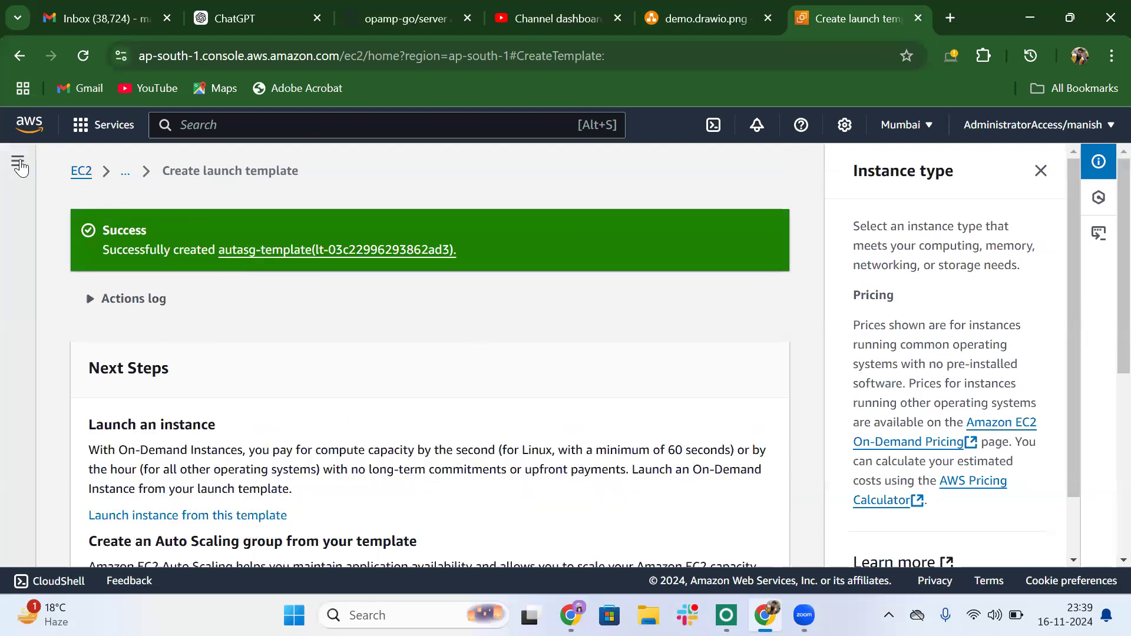
Go to the EC2 Auto Scaling groups page and start creating a new Auto Scaling group.
left_click(17, 165)
scroll(83, 397, "down", 10)
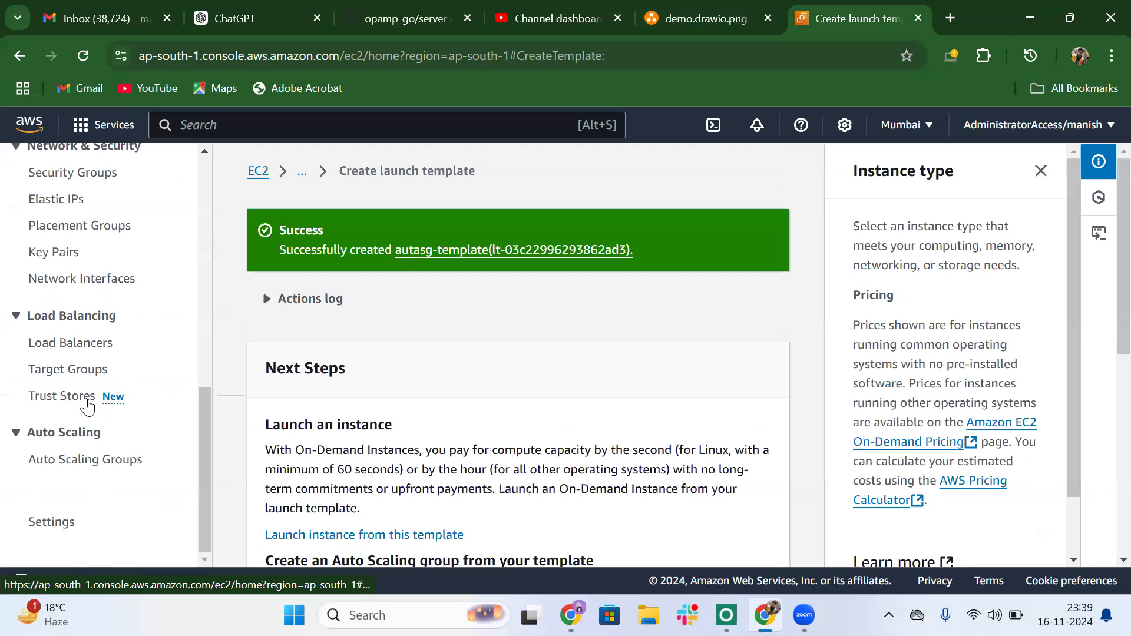
left_click(108, 460)
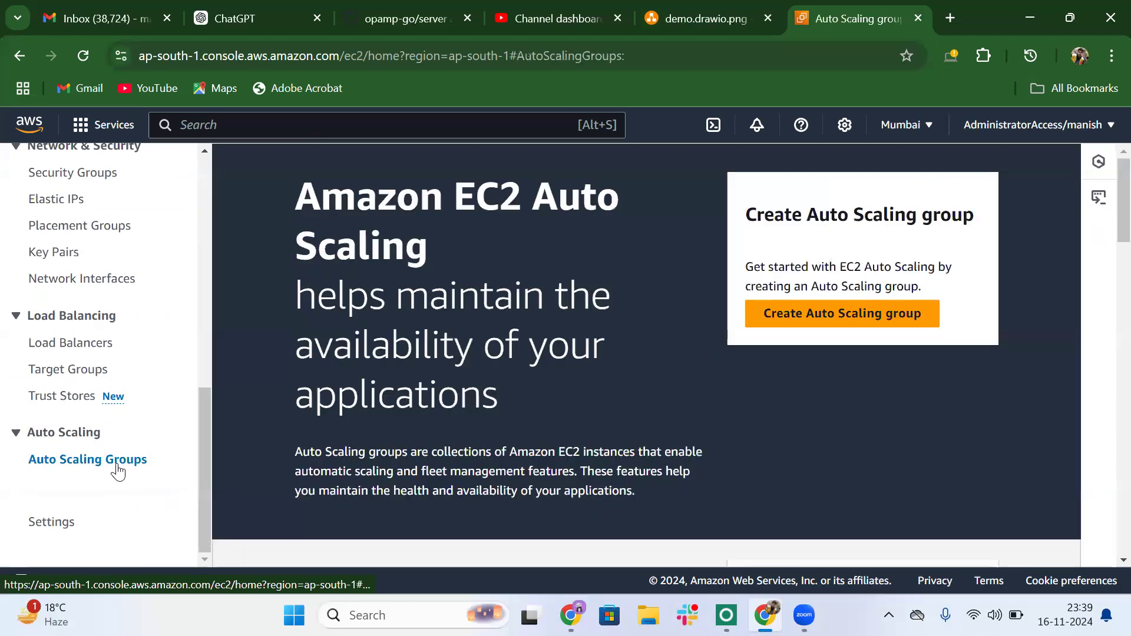
left_click(792, 314)
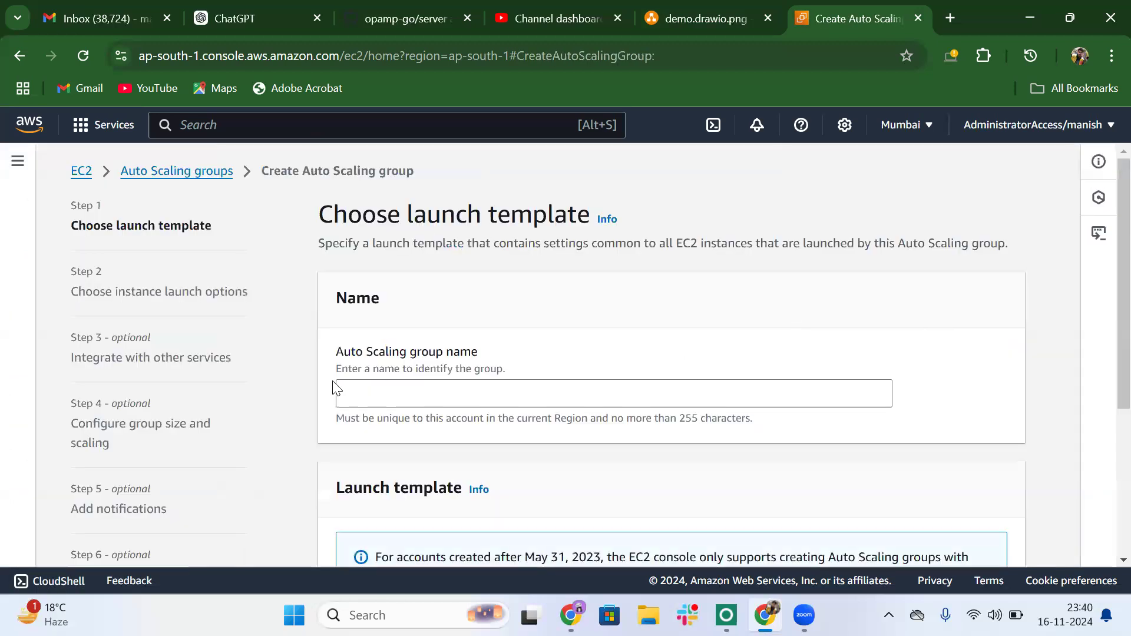
Name the Auto Scaling group "demo-asg".
scroll(333, 384, "down", 1)
left_click(393, 350)
type("demo-asg")
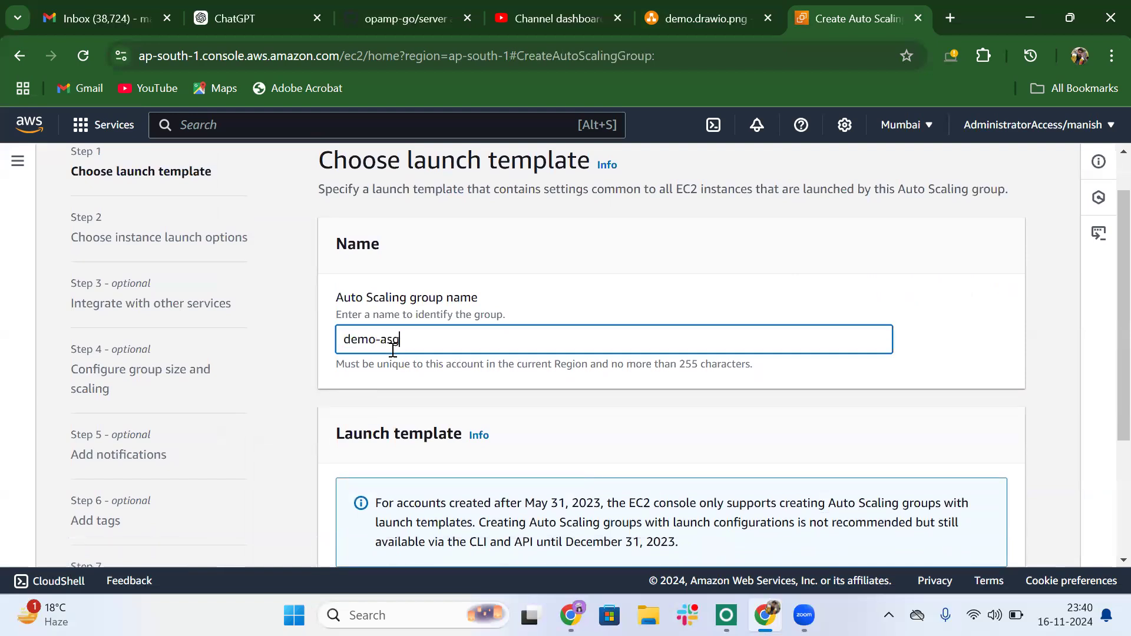
Choose "autasg-template" as the launch template for the Auto Scaling group.
scroll(393, 350, "down", 1)
scroll(393, 350, "down", 3)
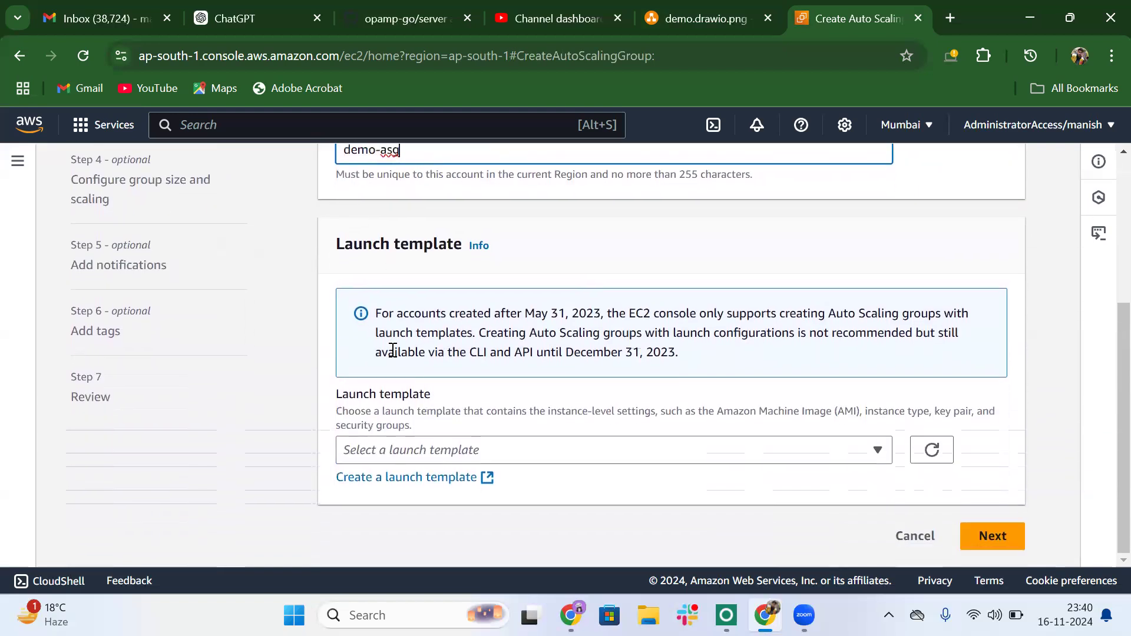
left_click(580, 463)
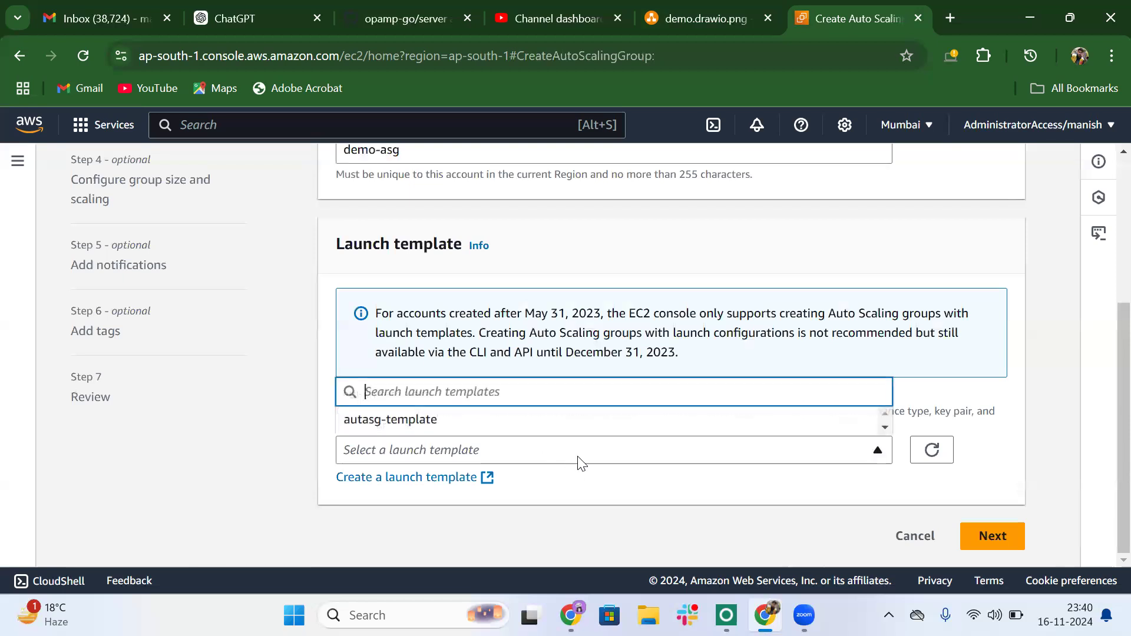
left_click(411, 424)
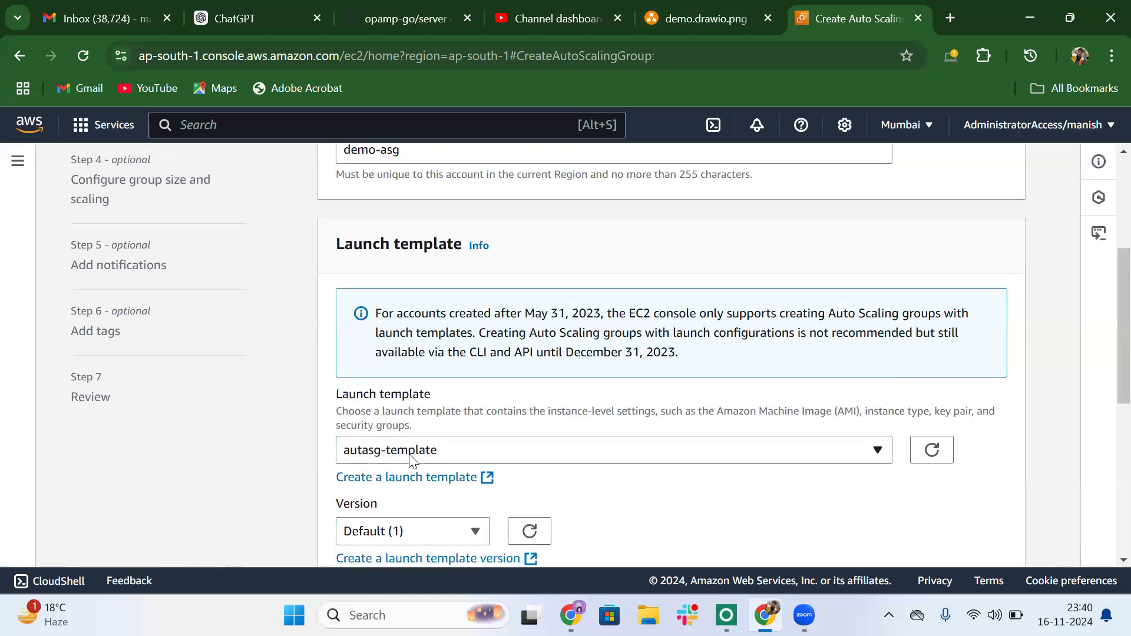
scroll(479, 468, "down", 3)
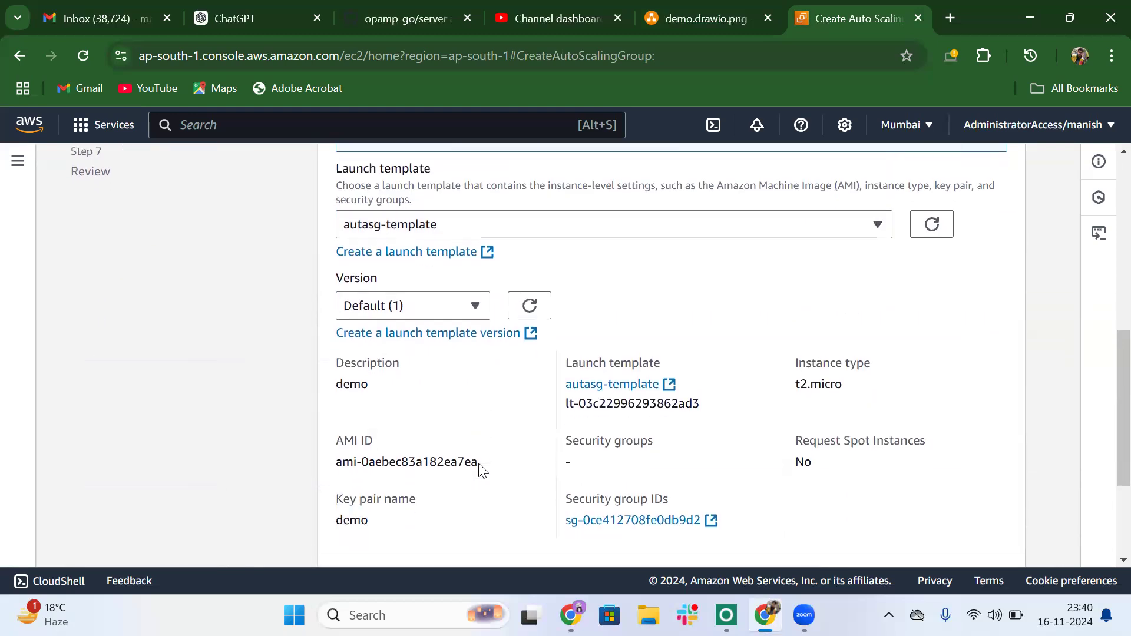
Examine the launch template's version options and details, including its instance type, security group IDs and key pair name.
left_click(360, 308)
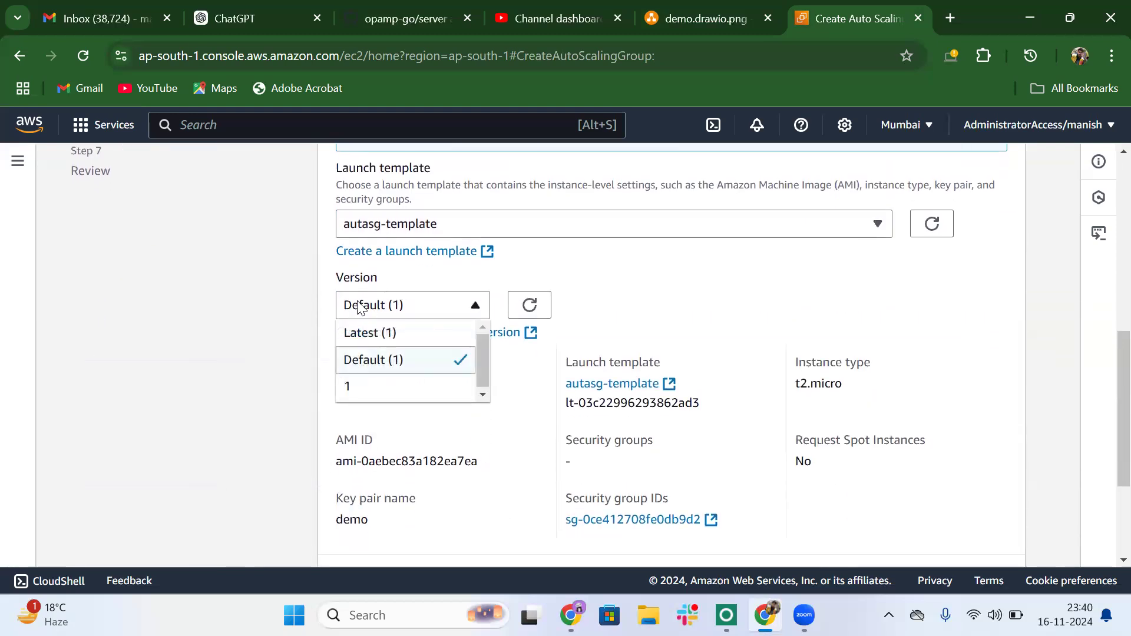
left_click(678, 305)
scroll(678, 304, "down", 3)
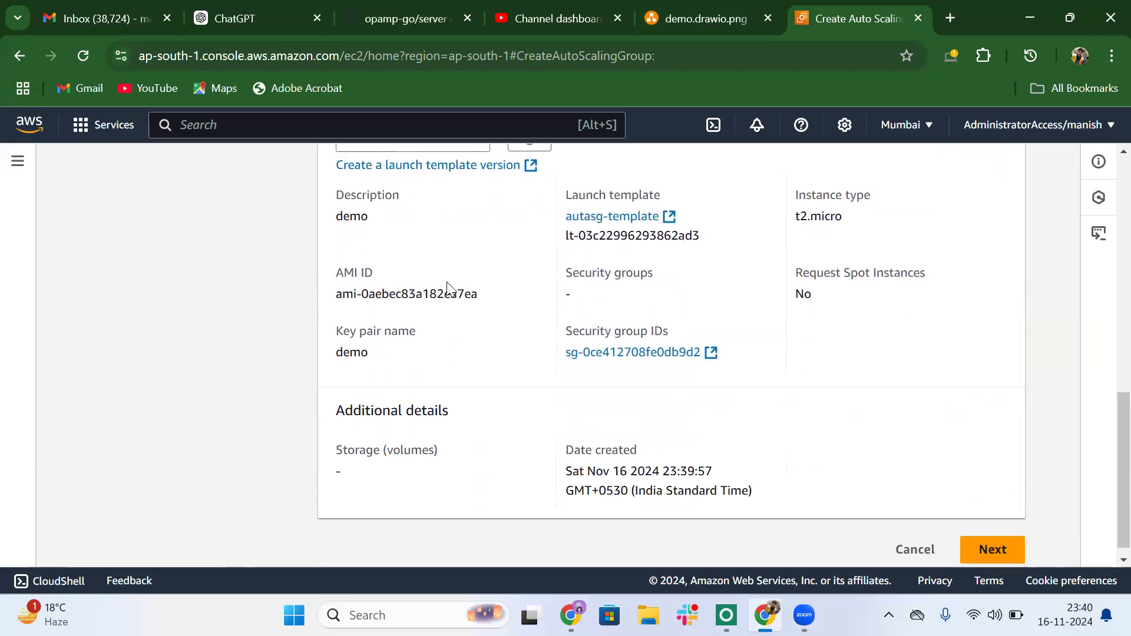
left_click_drag(328, 221, 731, 244)
left_click_drag(848, 235, 792, 202)
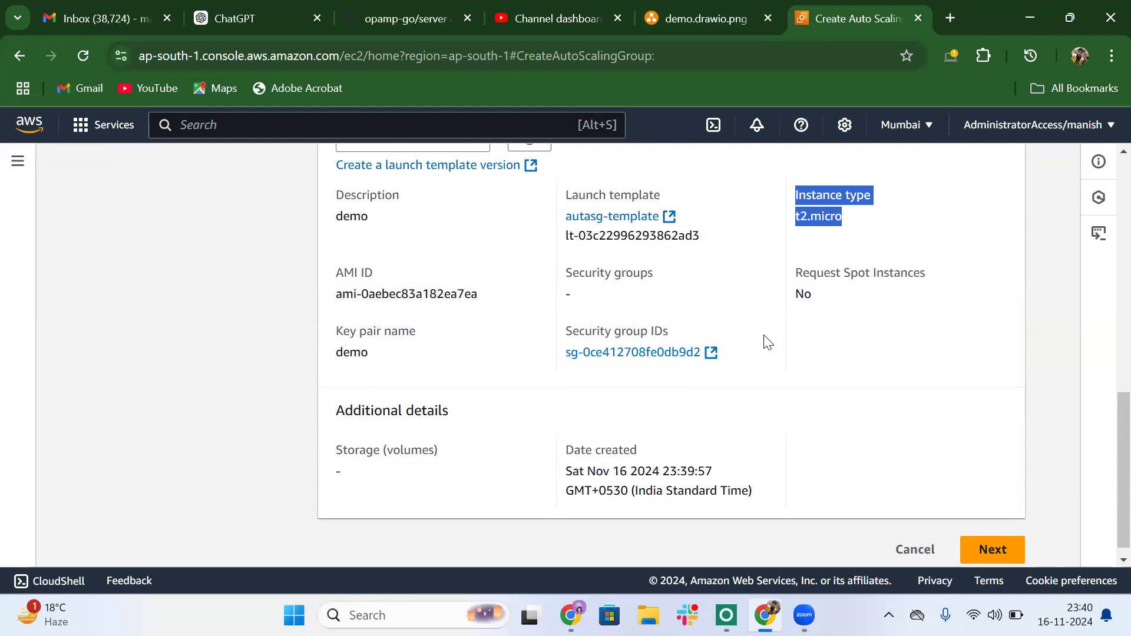
left_click_drag(734, 352, 632, 336)
left_click_drag(377, 359, 331, 343)
scroll(466, 324, "up", 2)
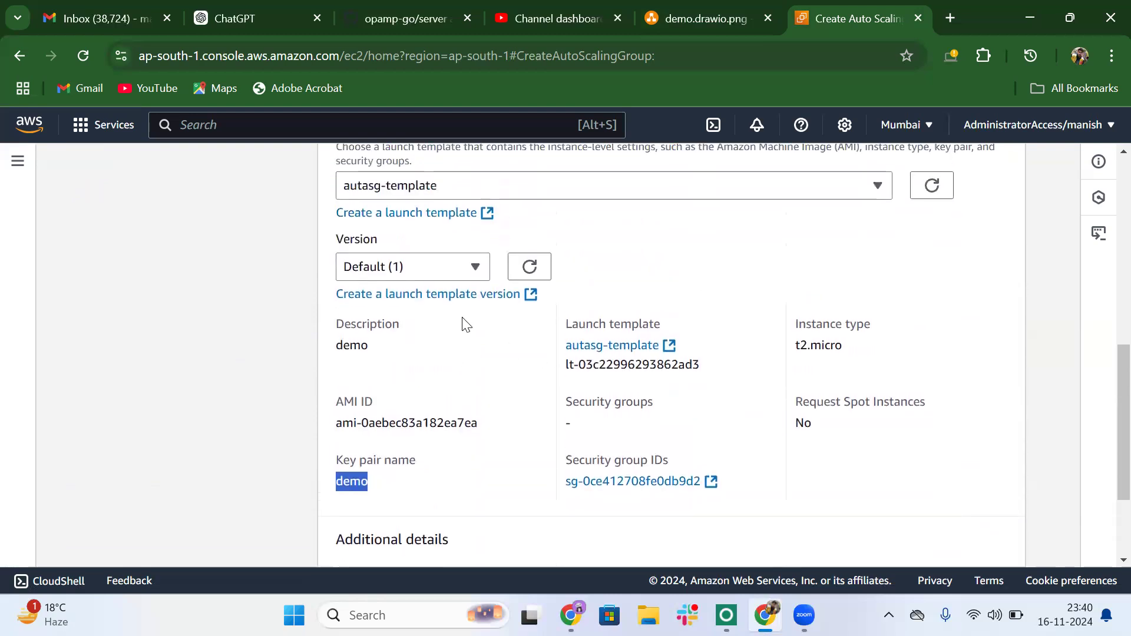
scroll(726, 387, "down", 3)
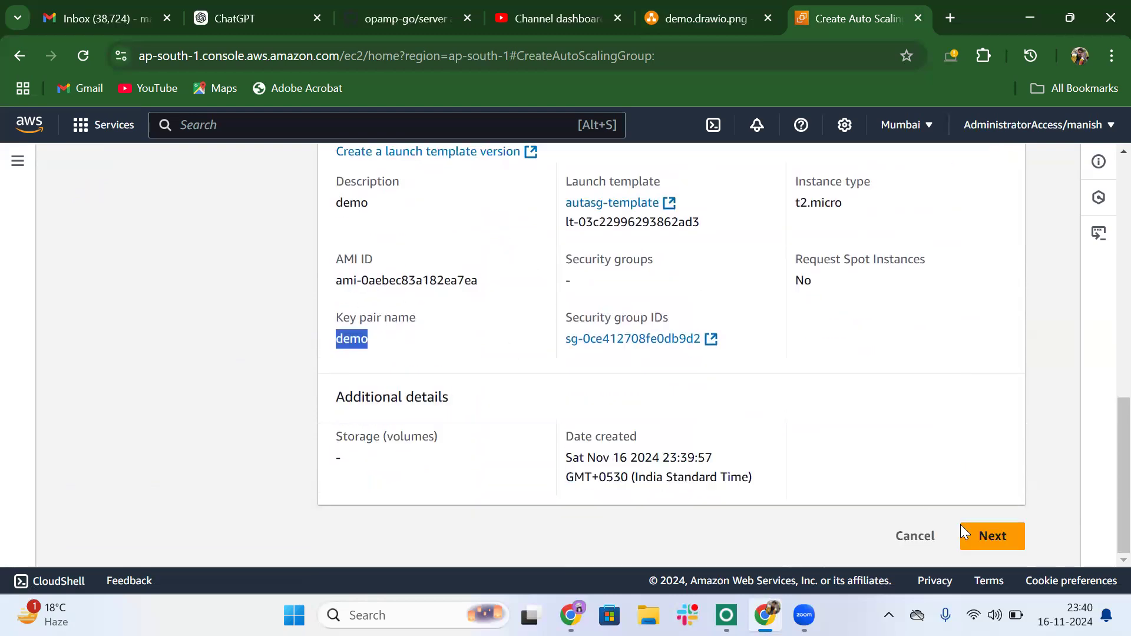
Continue to the instance launch options and select the default VPC's ap-south-1a, ap-south-1b and ap-south-1c subnets for the group.
left_click(982, 538)
scroll(656, 481, "down", 2)
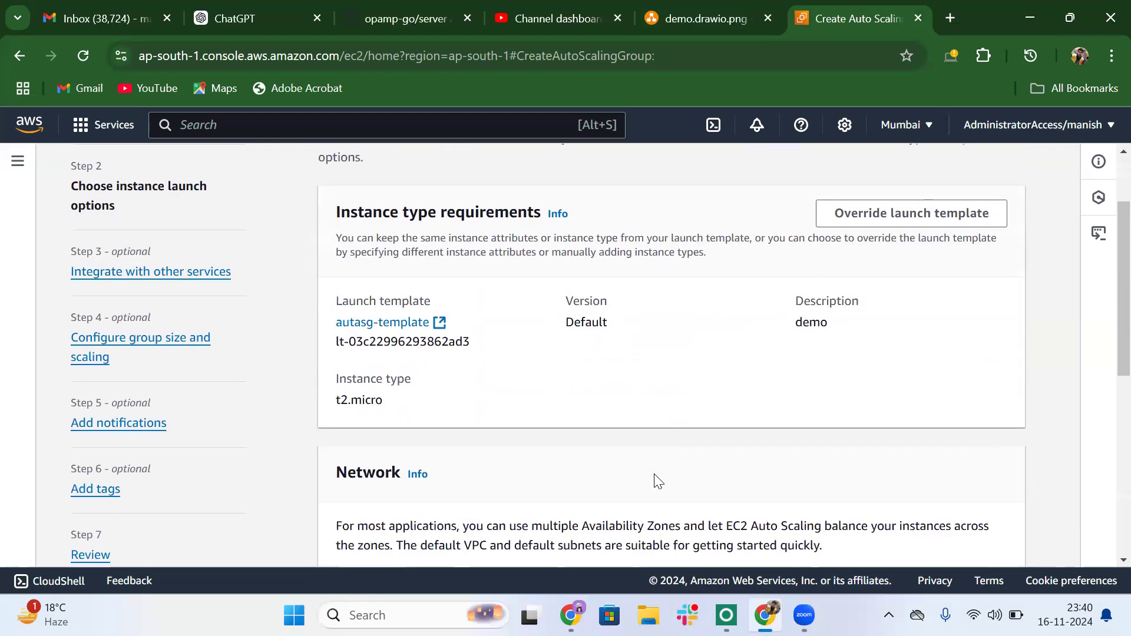
scroll(728, 389, "down", 6)
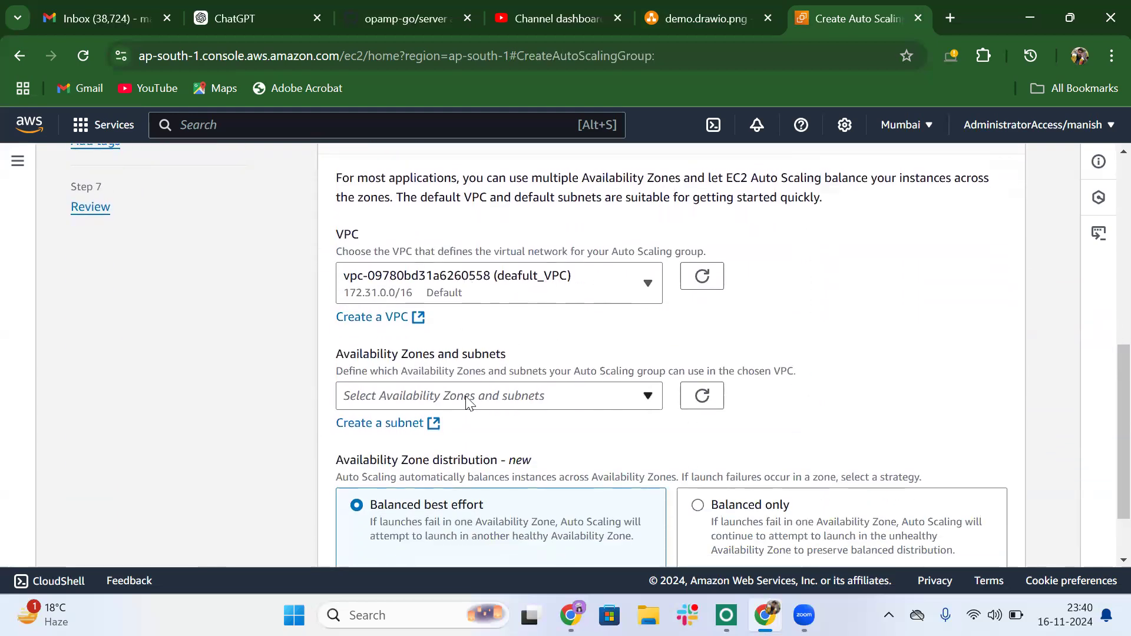
left_click(495, 402)
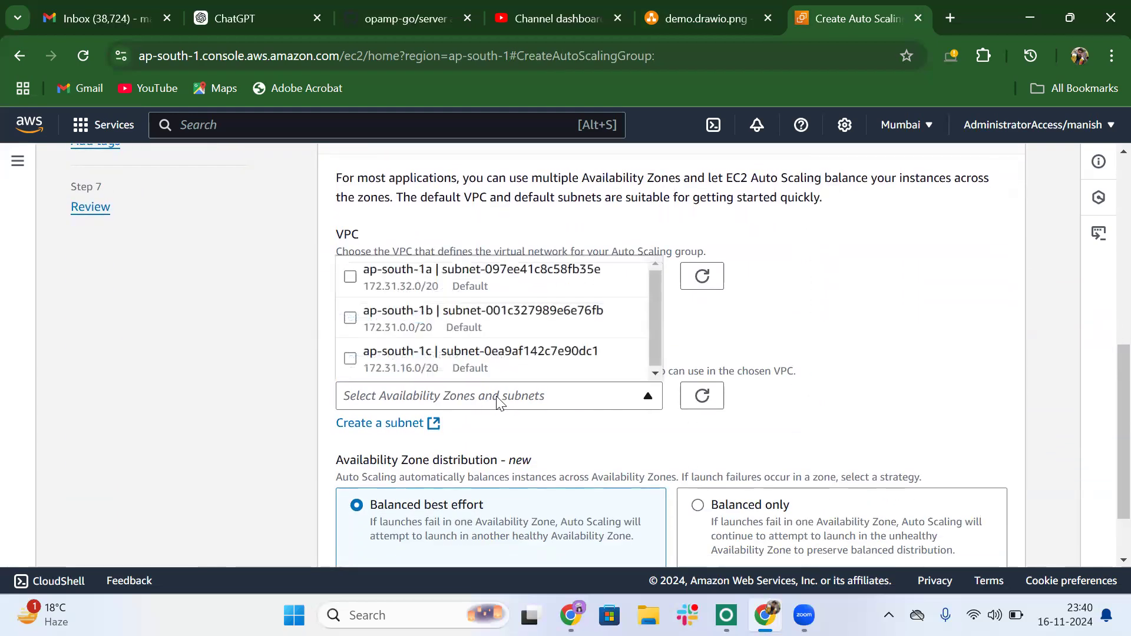
left_click(350, 278)
left_click(350, 318)
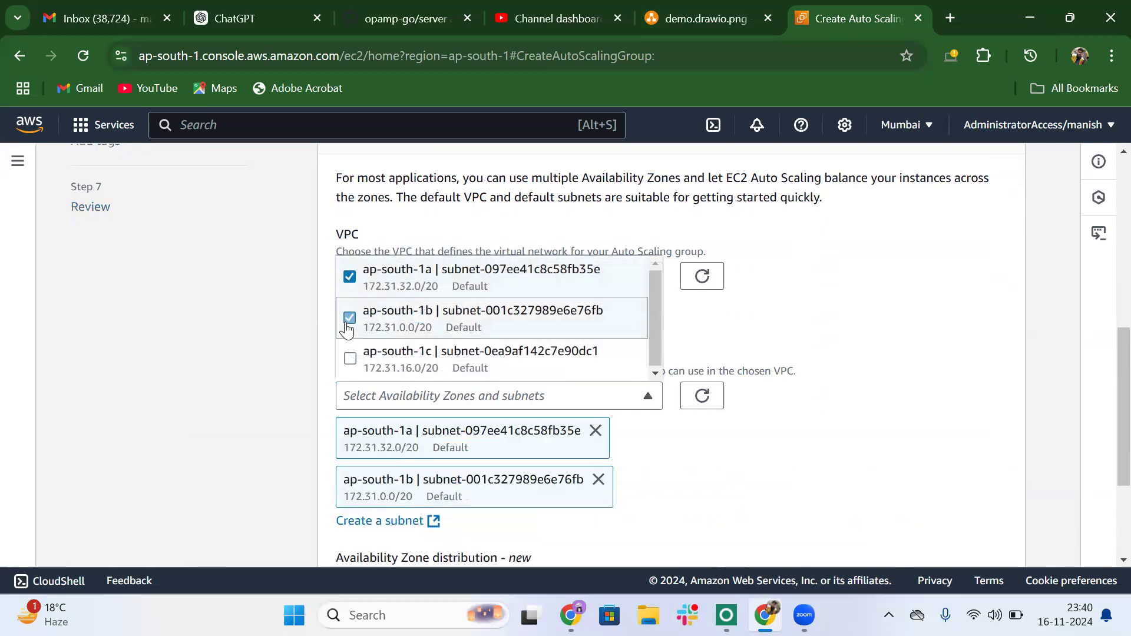
left_click(350, 359)
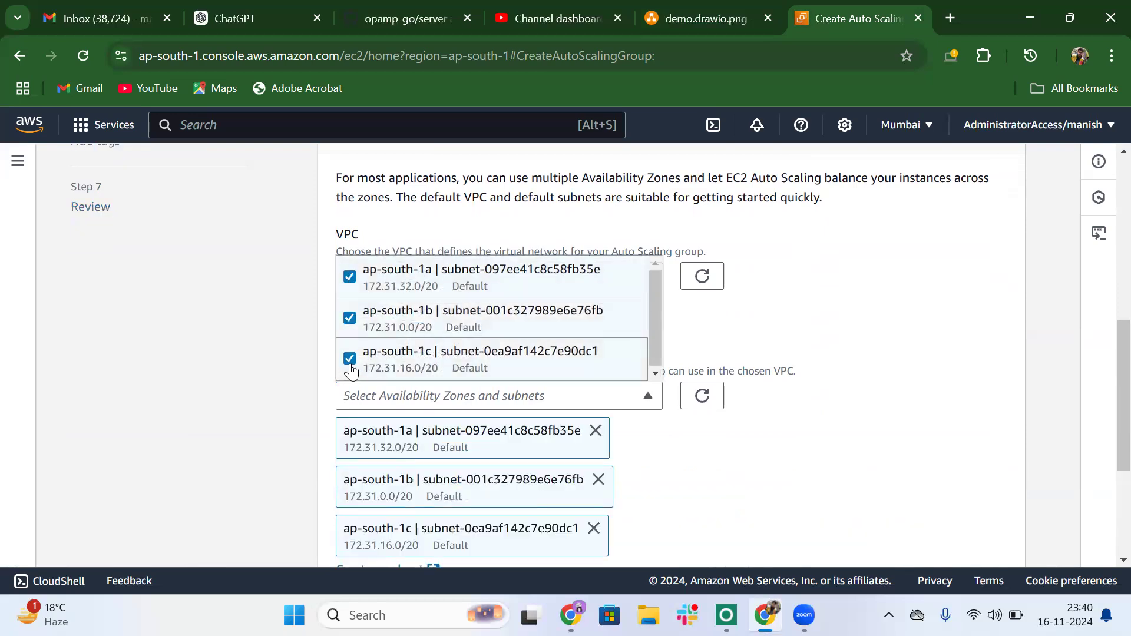
Keep the "Balanced best effort" Availability Zone distribution and continue to the options for integrating with other services.
scroll(847, 467, "down", 2)
scroll(846, 467, "down", 3)
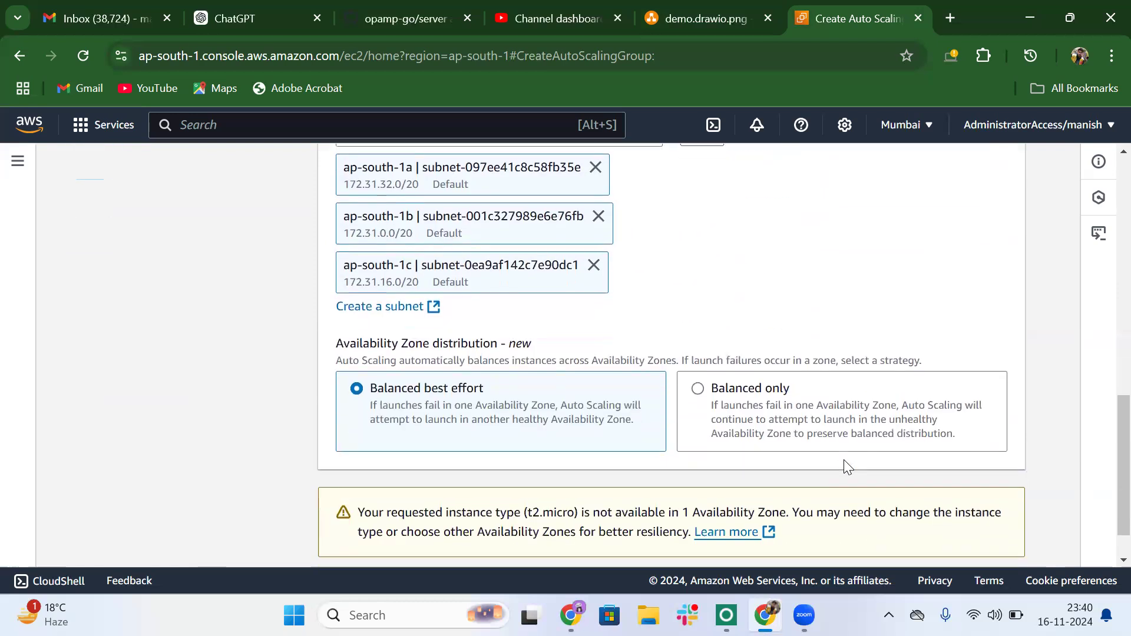
scroll(846, 467, "down", 1)
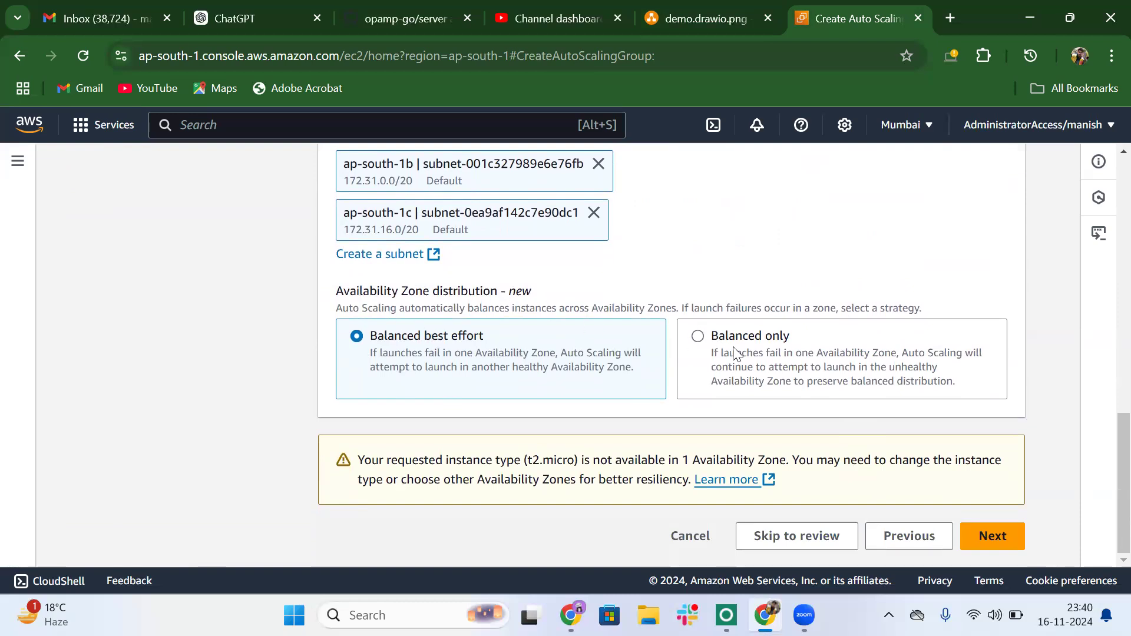
left_click_drag(377, 357, 561, 355)
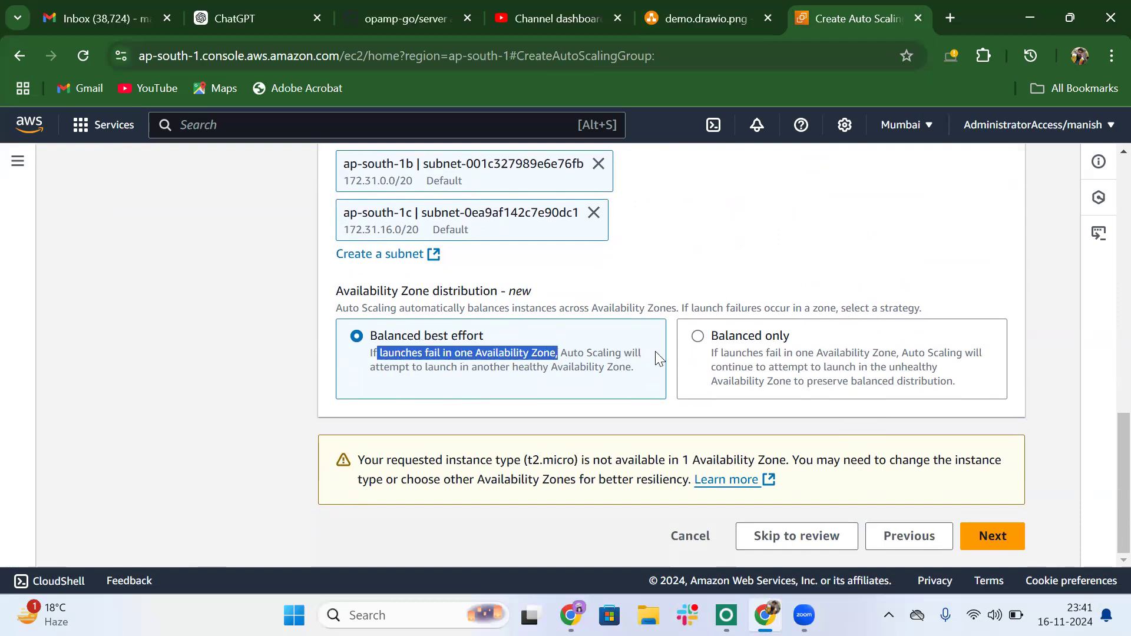
left_click_drag(656, 365, 374, 350)
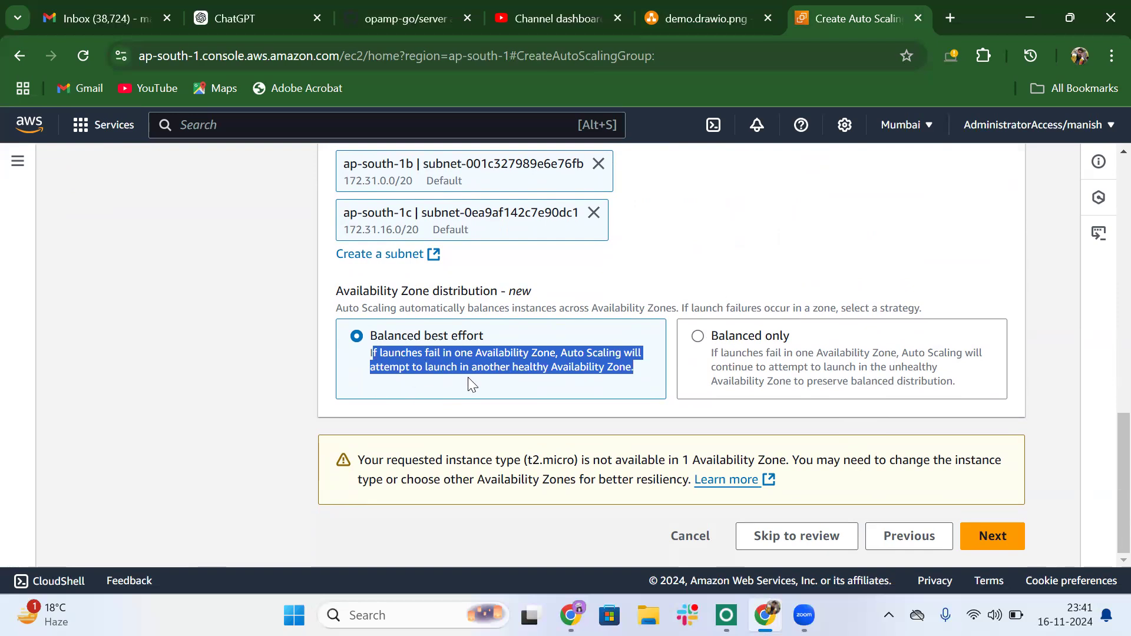
left_click(371, 364)
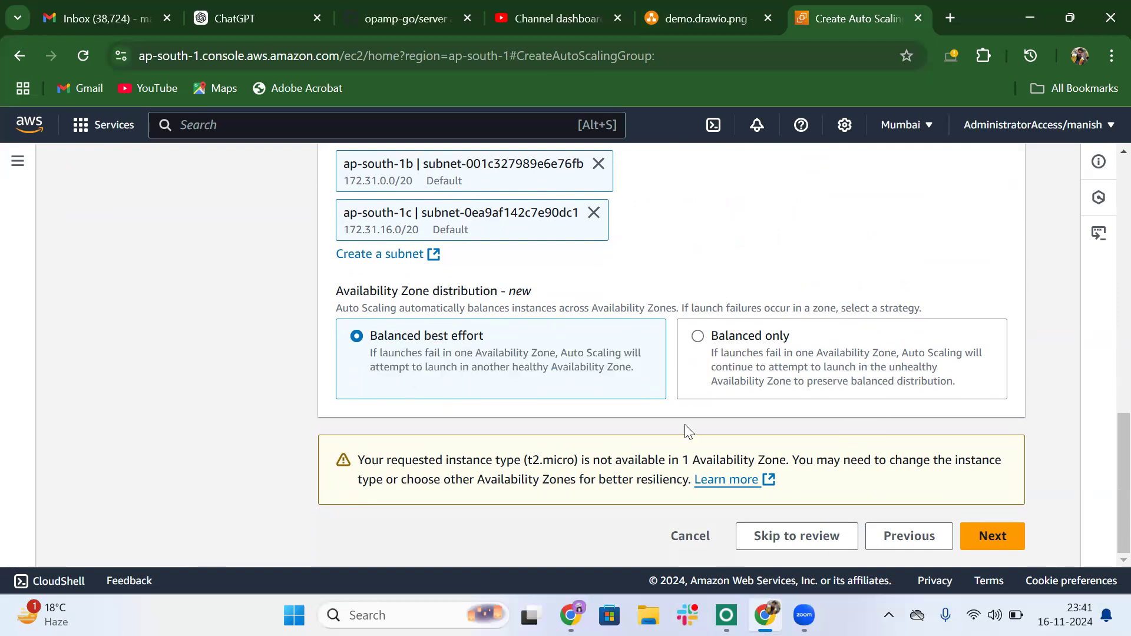
left_click(993, 537)
scroll(560, 430, "down", 4)
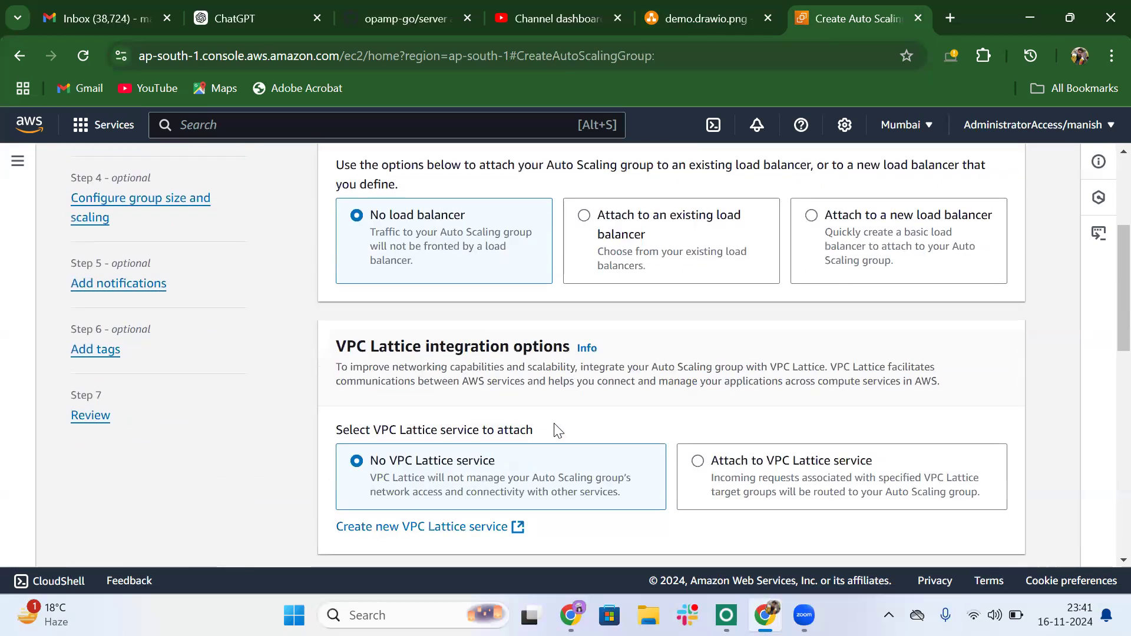
scroll(377, 300, "up", 3)
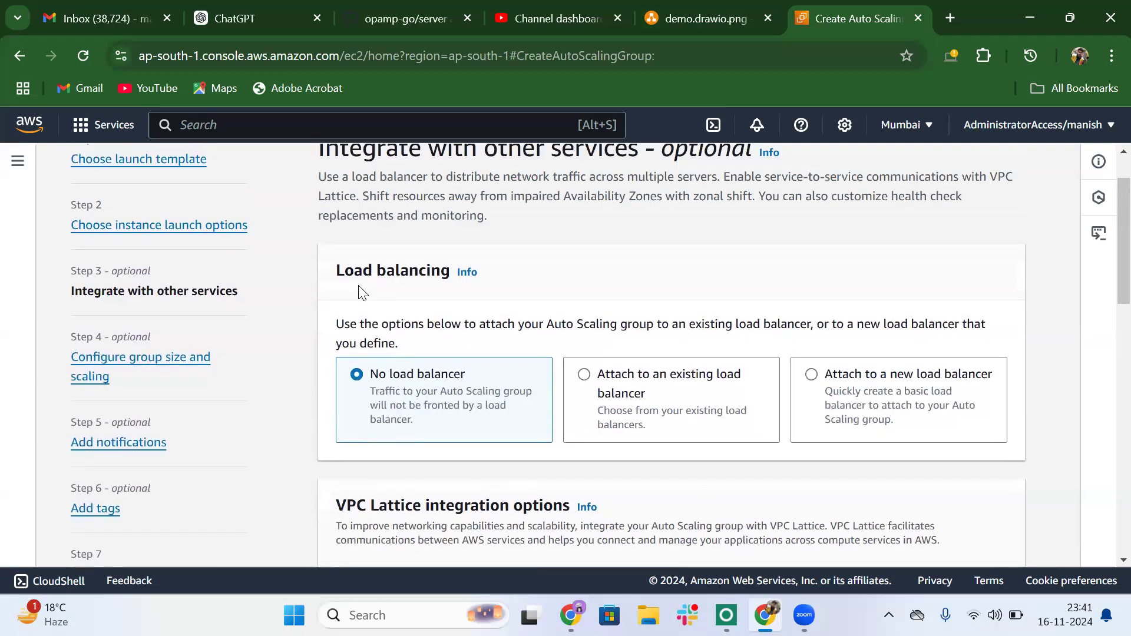
Preview the options for attaching the group to an existing load balancer, and return the load balancing choice to "No load balancer".
scroll(417, 386, "down", 2)
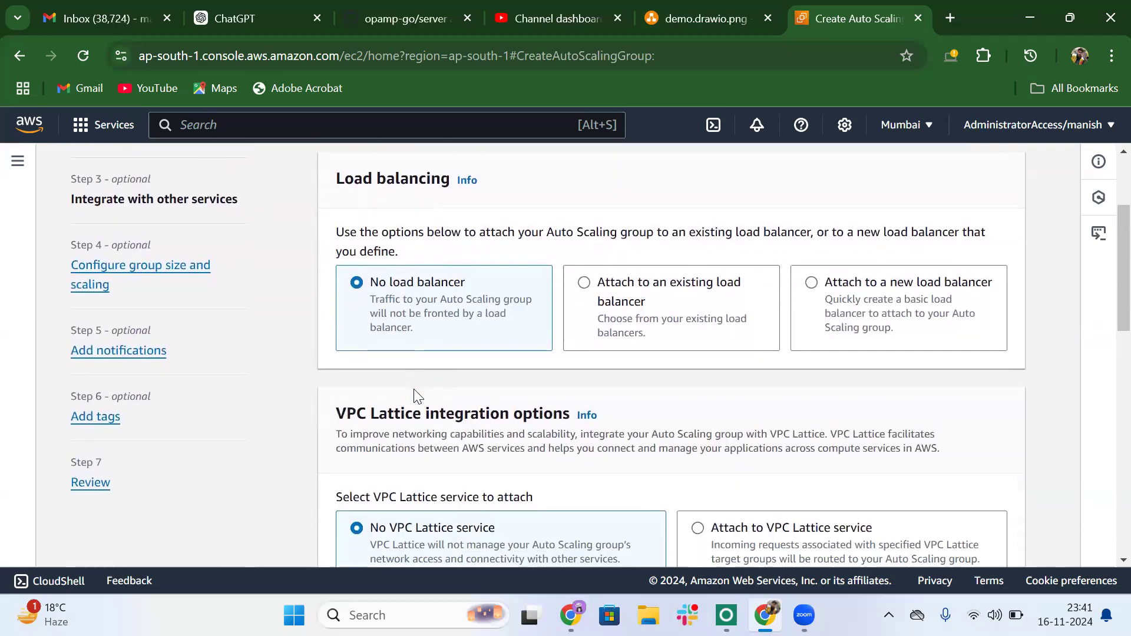
left_click(691, 300)
scroll(632, 384, "down", 5)
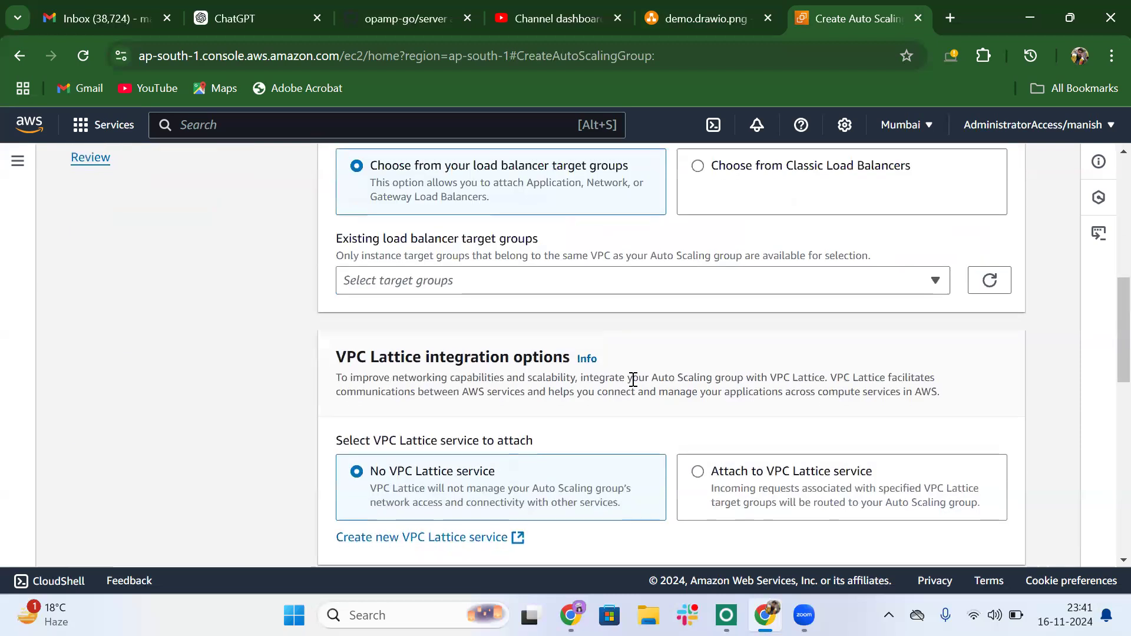
scroll(548, 270, "up", 3)
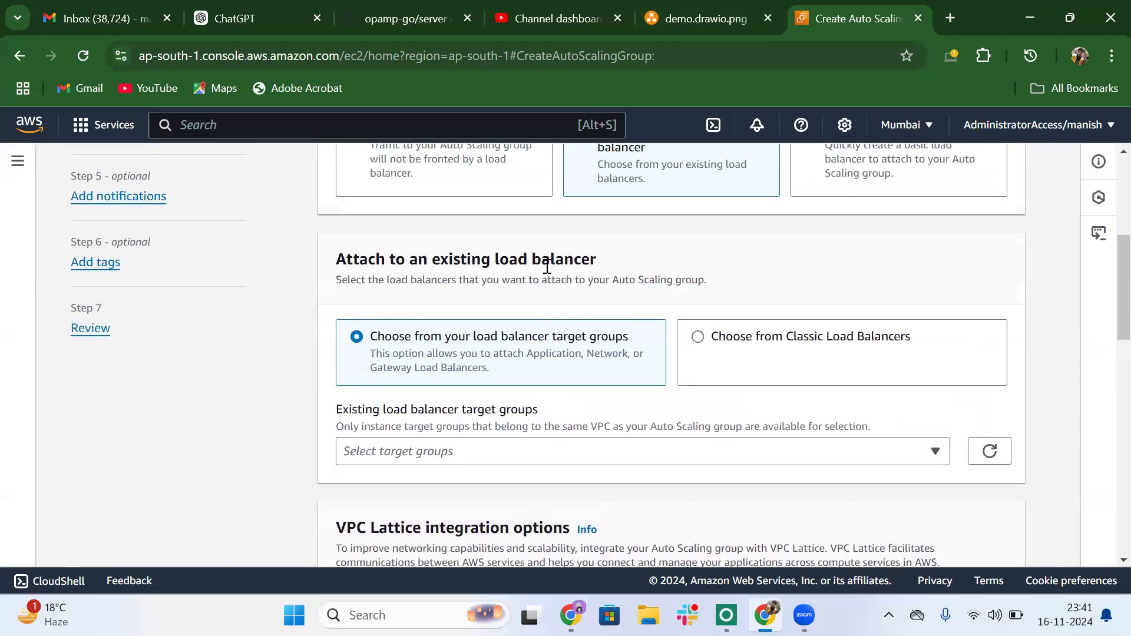
scroll(547, 267, "up", 2)
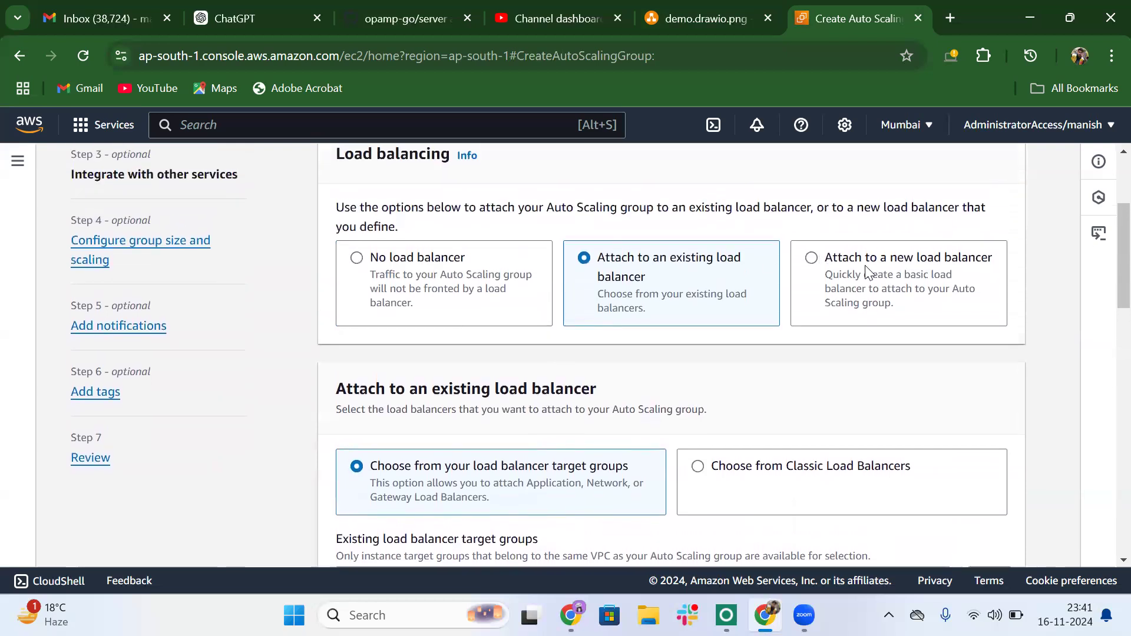
left_click(355, 263)
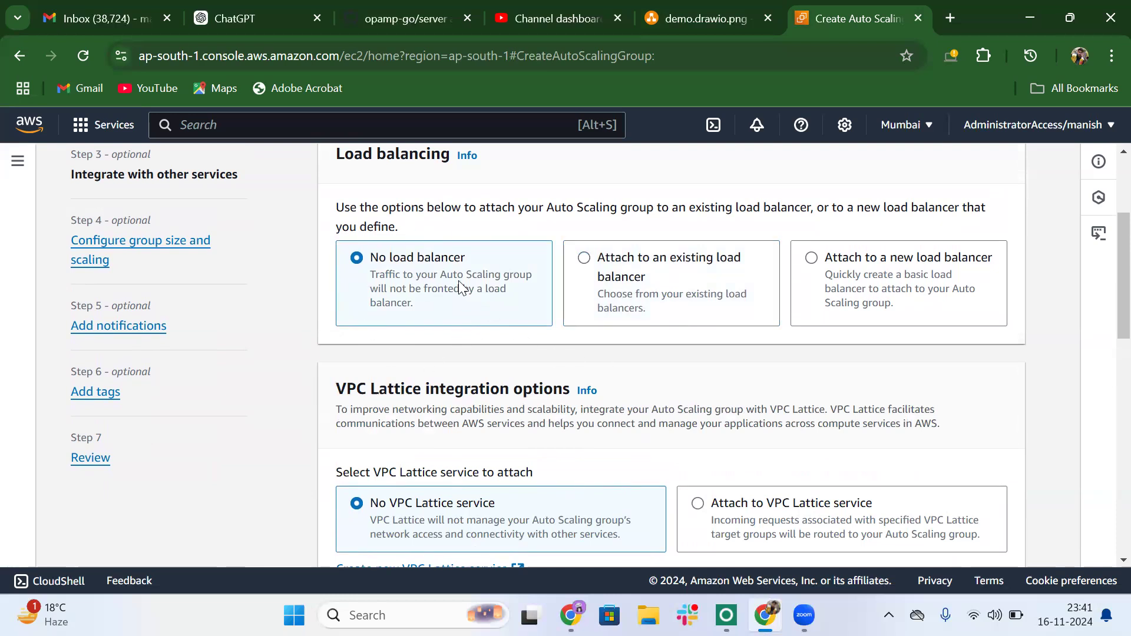
Keep "No VPC Lattice service" and the default zonal shift and health check settings, and continue to the group size and scaling options.
scroll(461, 288, "down", 4)
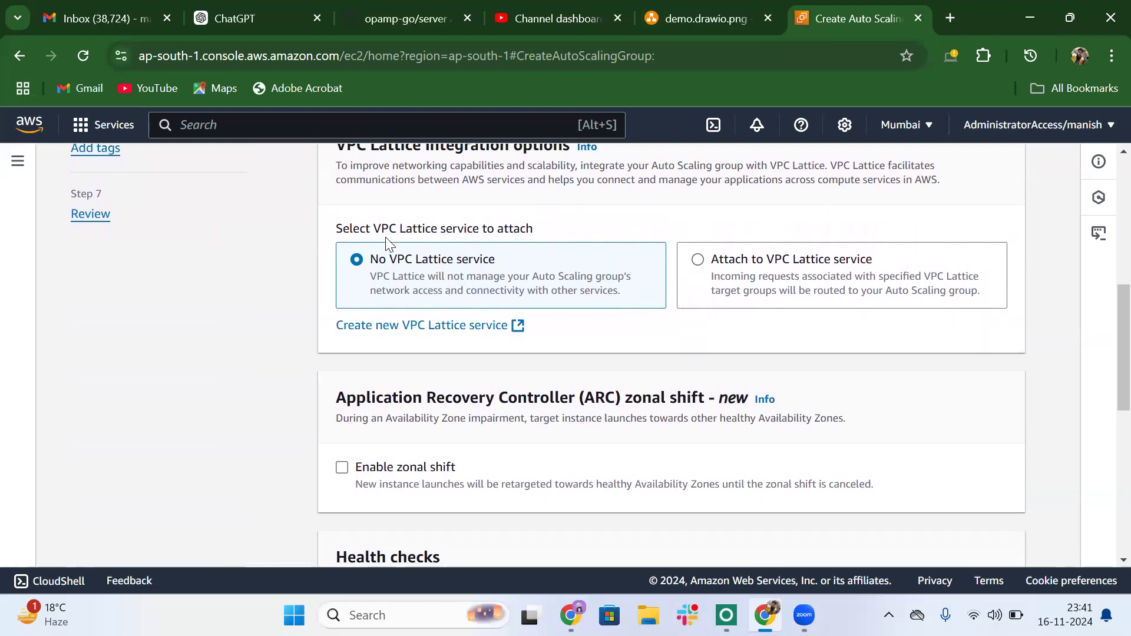
scroll(571, 285, "down", 4)
scroll(571, 285, "up", 2)
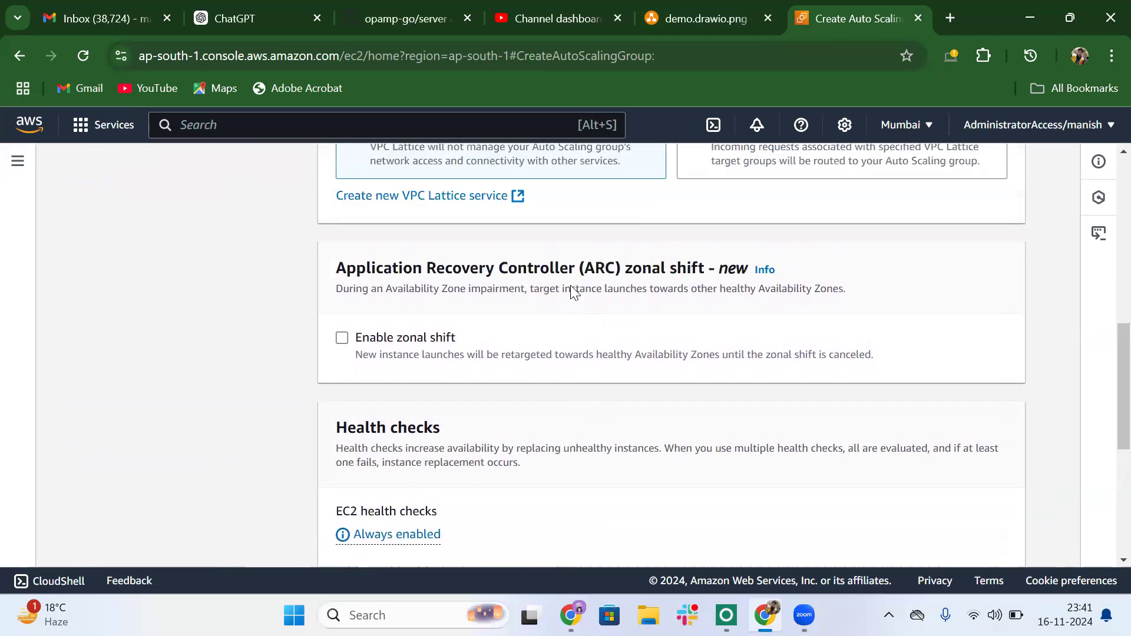
scroll(570, 287, "down", 6)
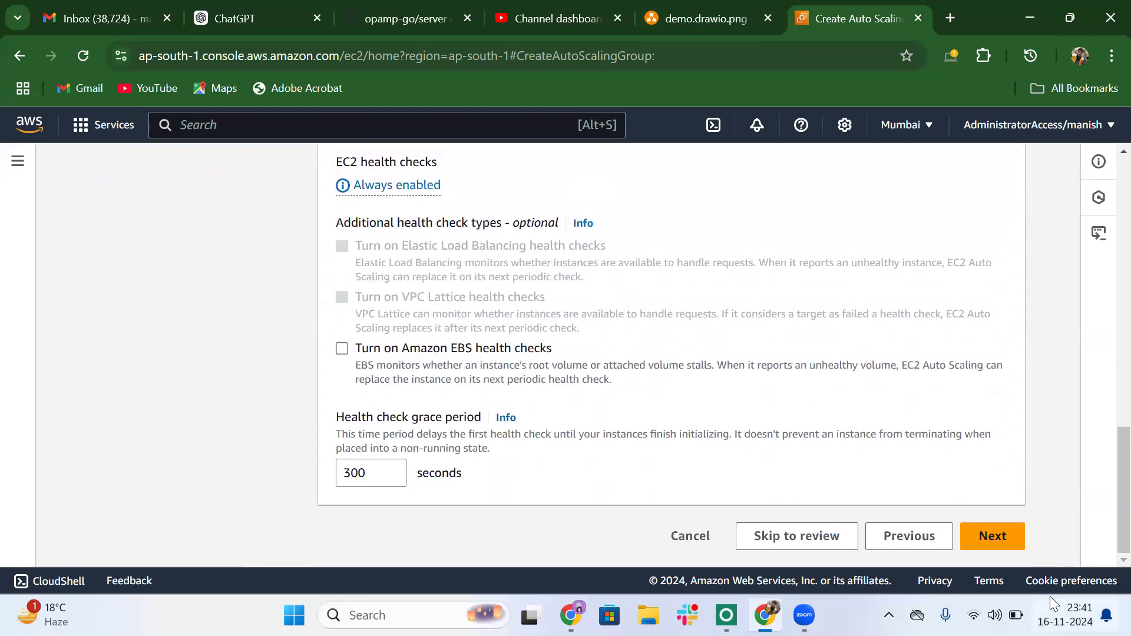
left_click(987, 536)
Set the group's desired capacity to 2, with a minimum desired capacity of 1 and a maximum of 2.
scroll(612, 436, "down", 3)
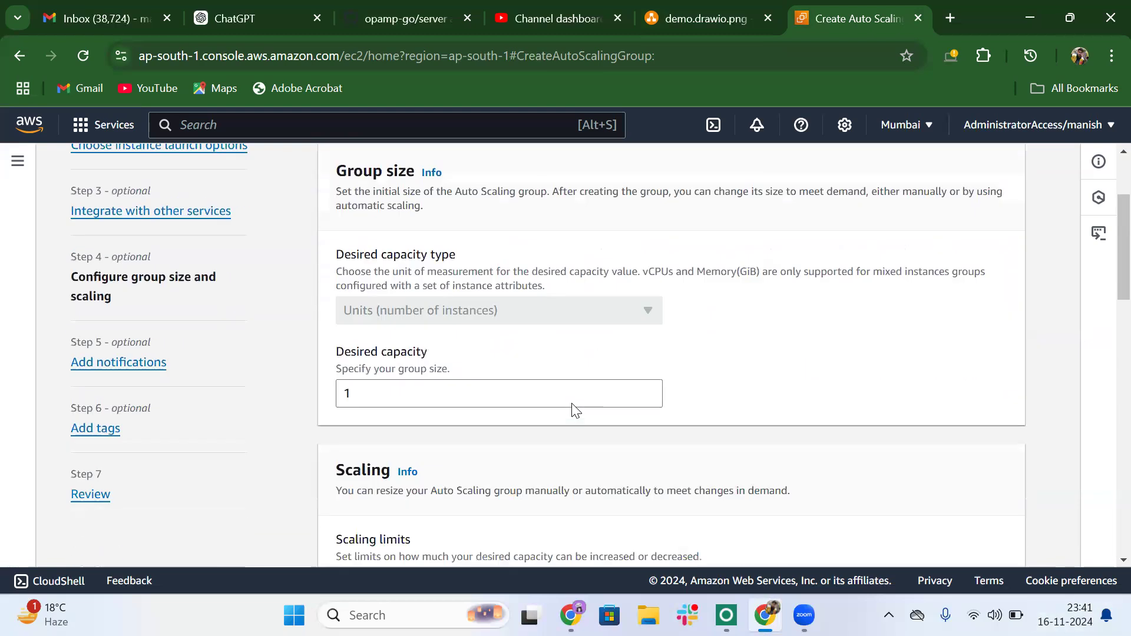
left_click(386, 360)
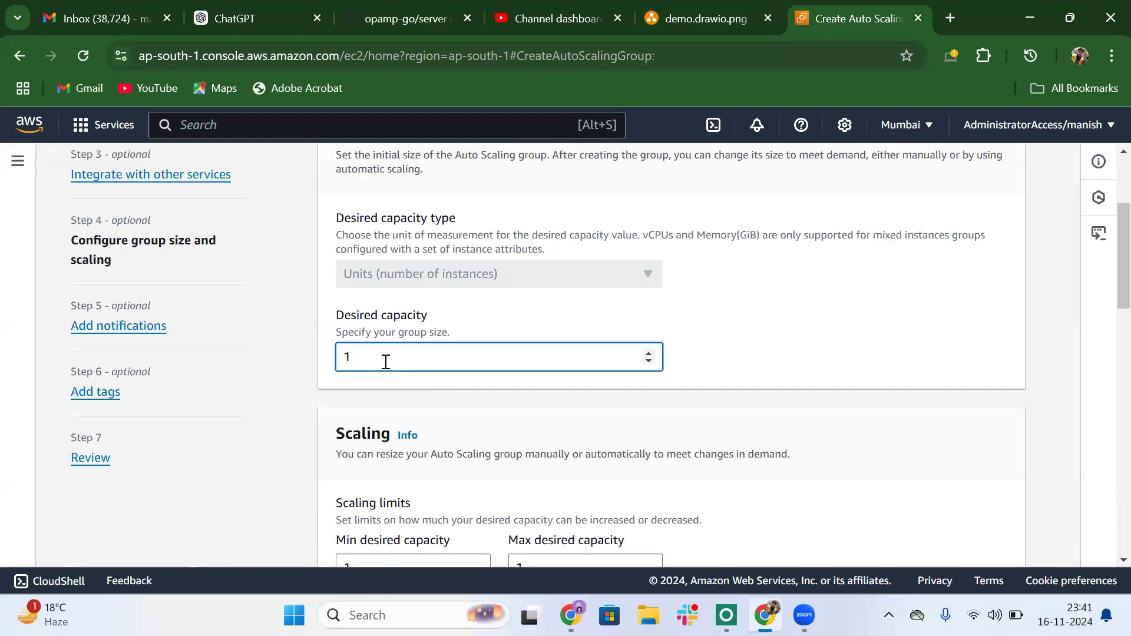
scroll(385, 361, "down", 4)
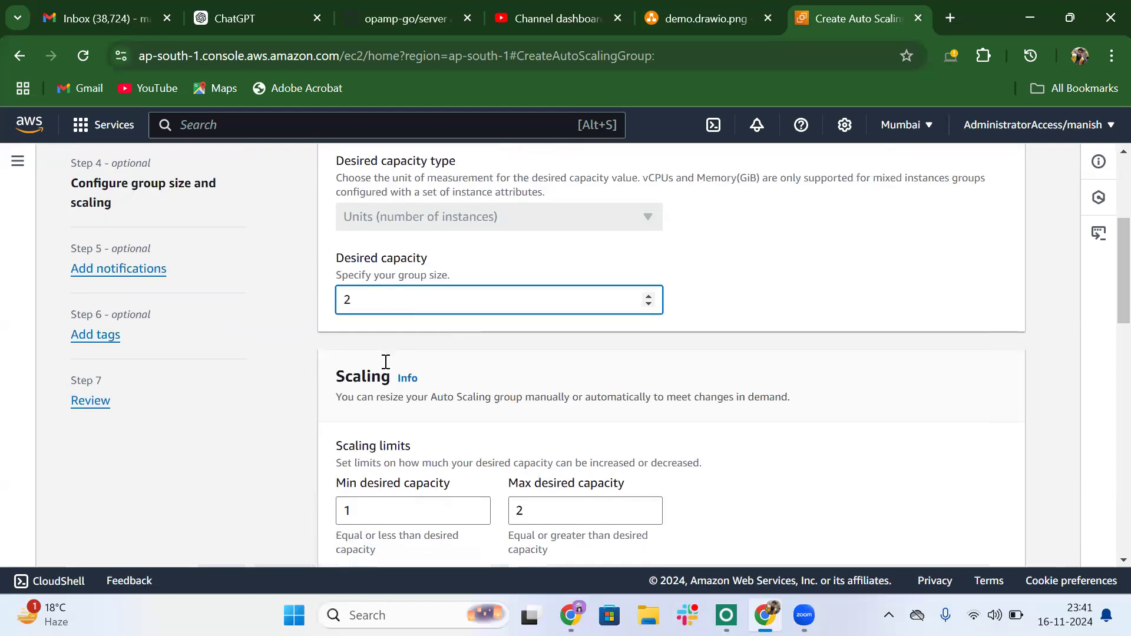
left_click(362, 360)
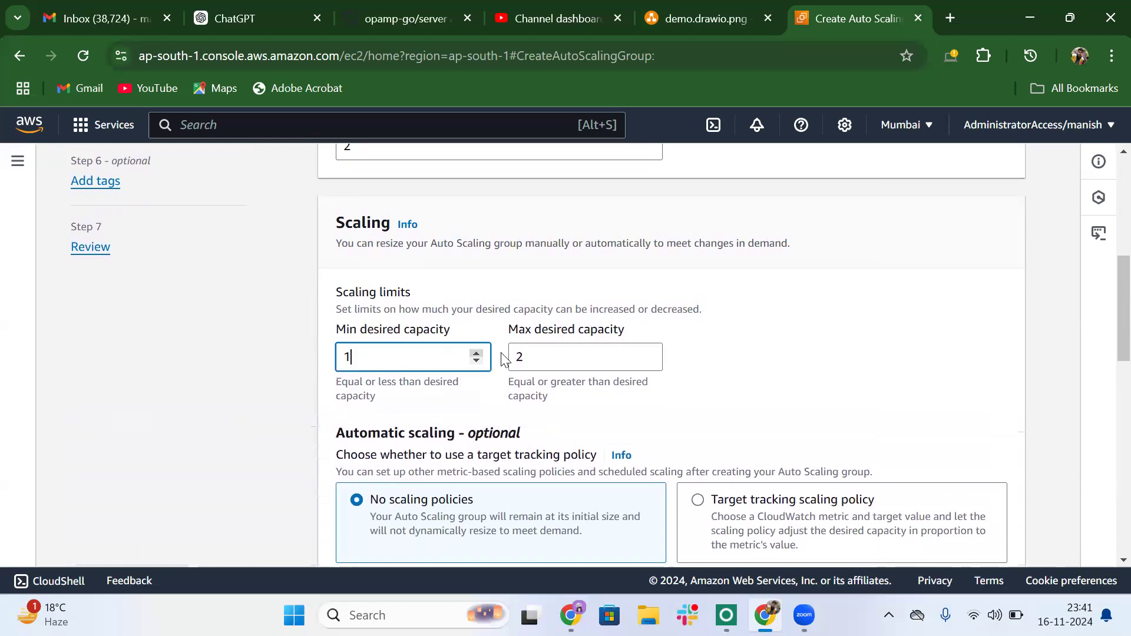
left_click(548, 360)
scroll(548, 360, "down", 3)
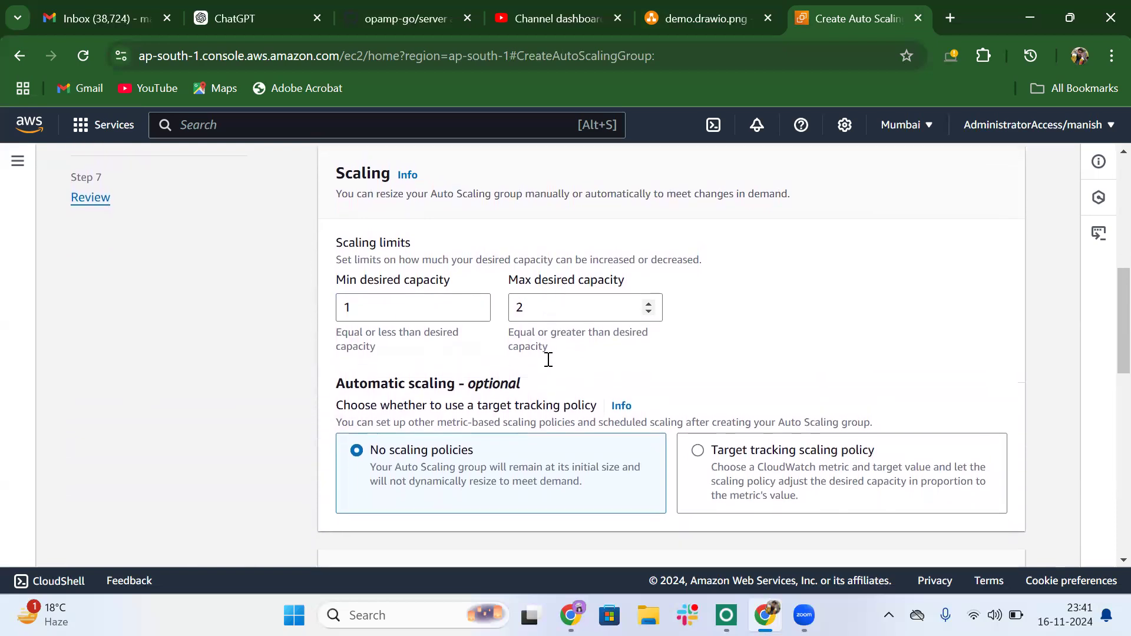
scroll(548, 361, "up", 2)
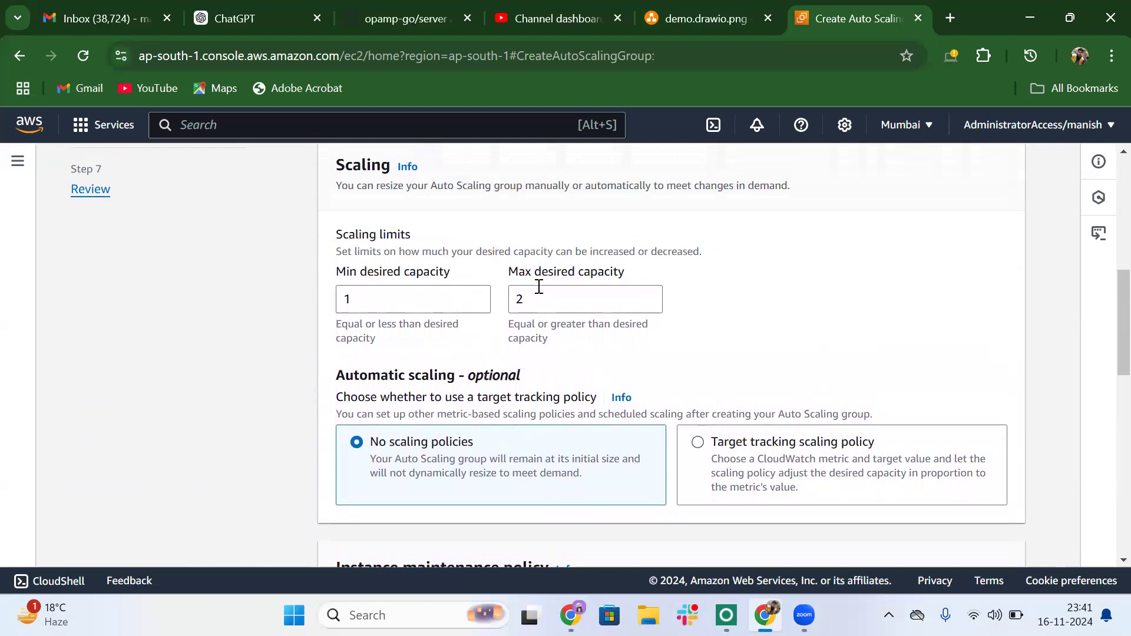
scroll(538, 286, "up", 3)
Keep the "No policy" instance maintenance behavior and the default additional settings, and continue to the notification options.
scroll(508, 361, "down", 10)
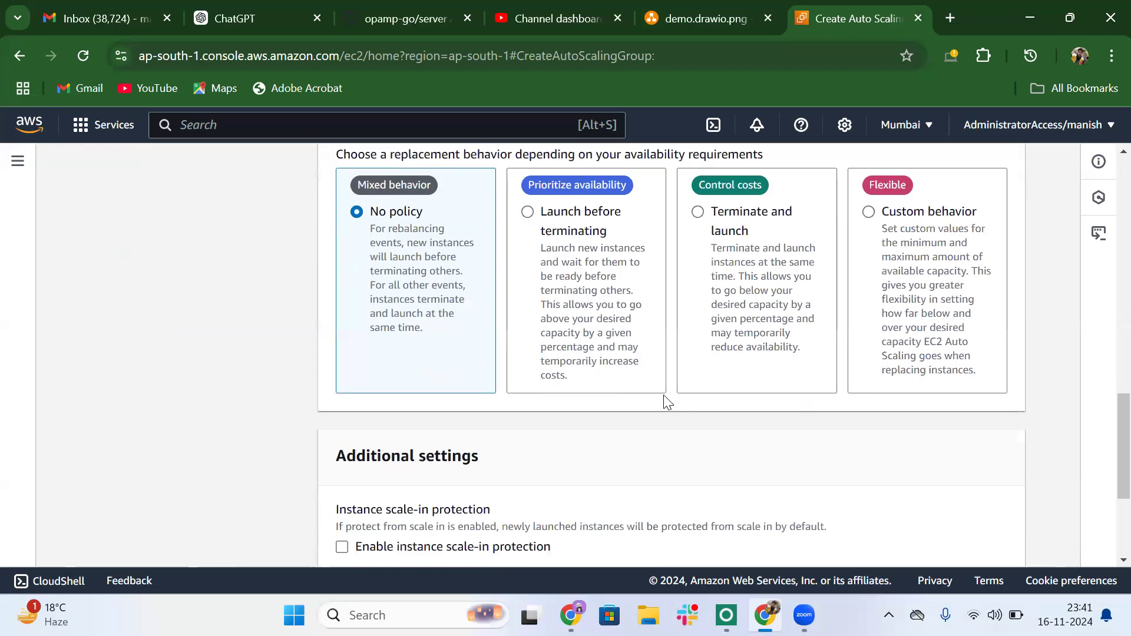
scroll(665, 398, "down", 1)
scroll(665, 398, "up", 4)
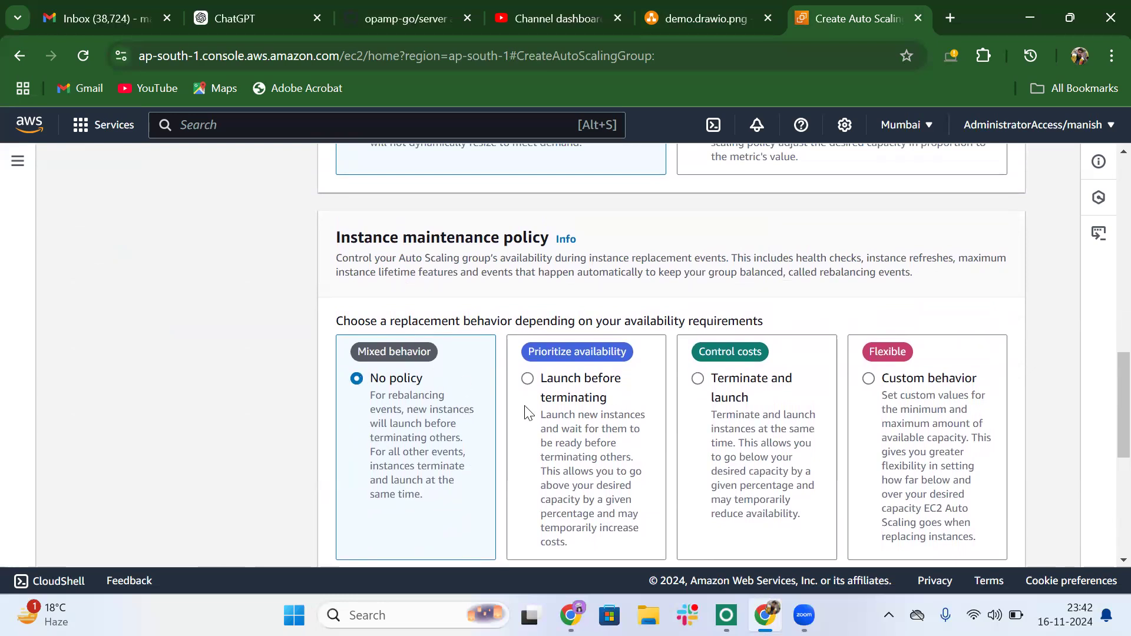
scroll(525, 409, "down", 6)
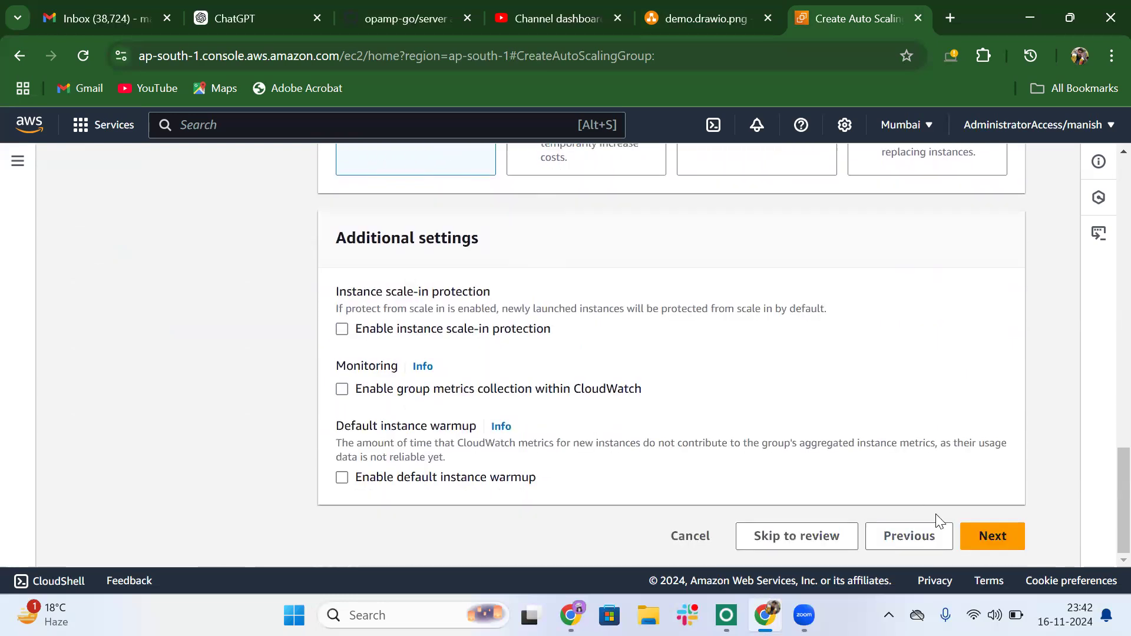
left_click(992, 545)
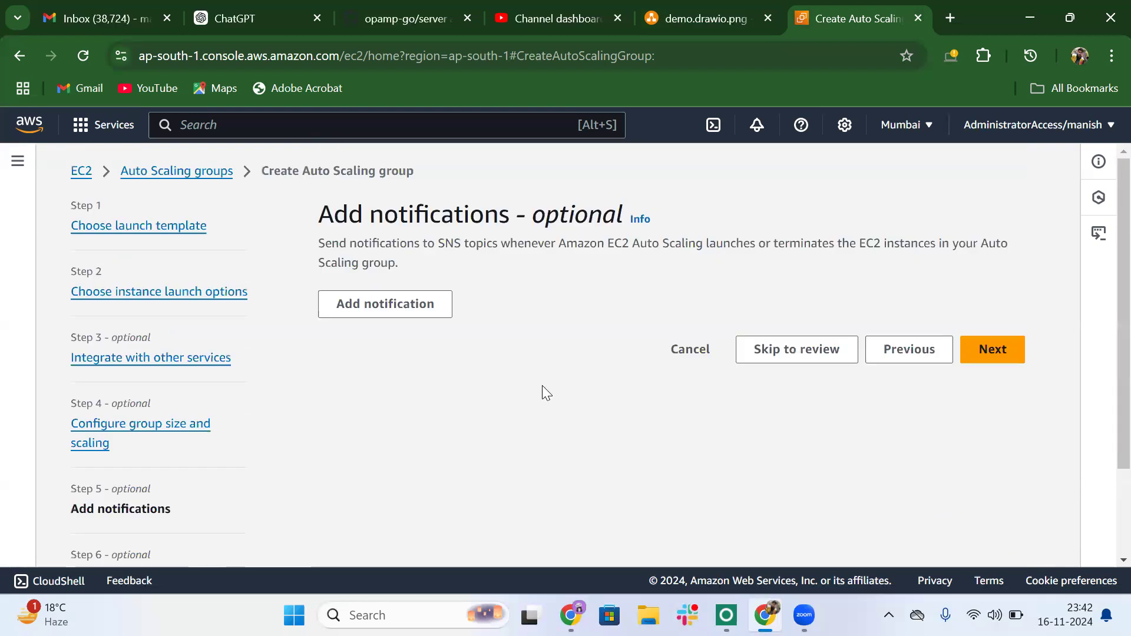
Continue to the review without adding any notifications or tags to the Auto Scaling group.
scroll(542, 388, "down", 2)
scroll(543, 387, "up", 2)
left_click(997, 352)
scroll(566, 381, "down", 2)
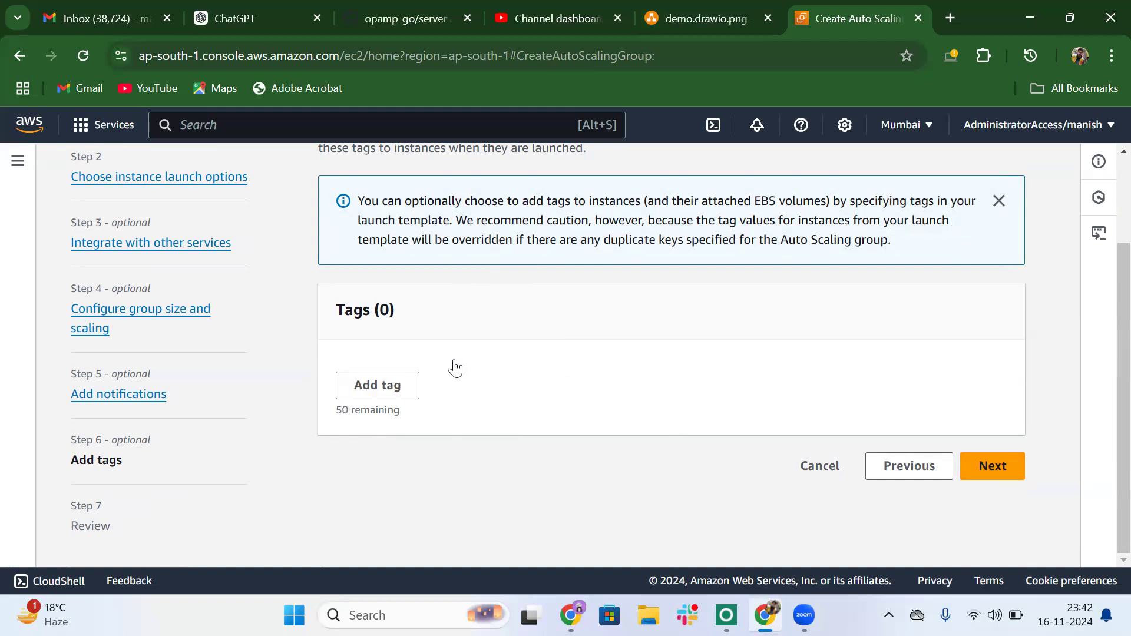
left_click(1007, 467)
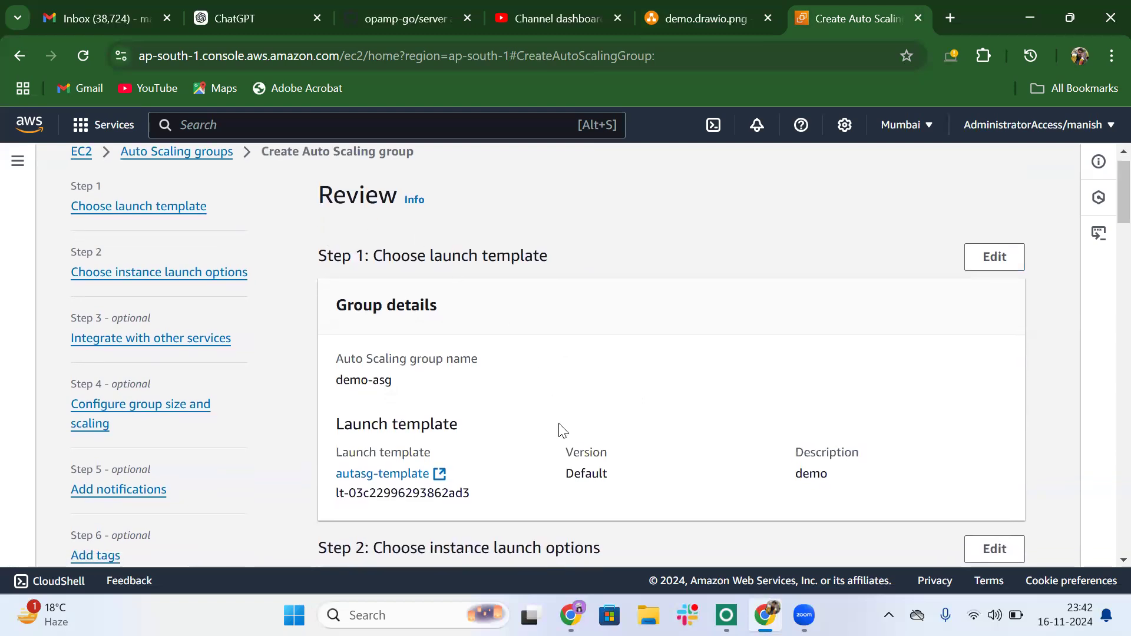
Review the launch template, network, notification and tag settings, and create the Auto Scaling group.
scroll(561, 430, "down", 3)
scroll(562, 431, "down", 15)
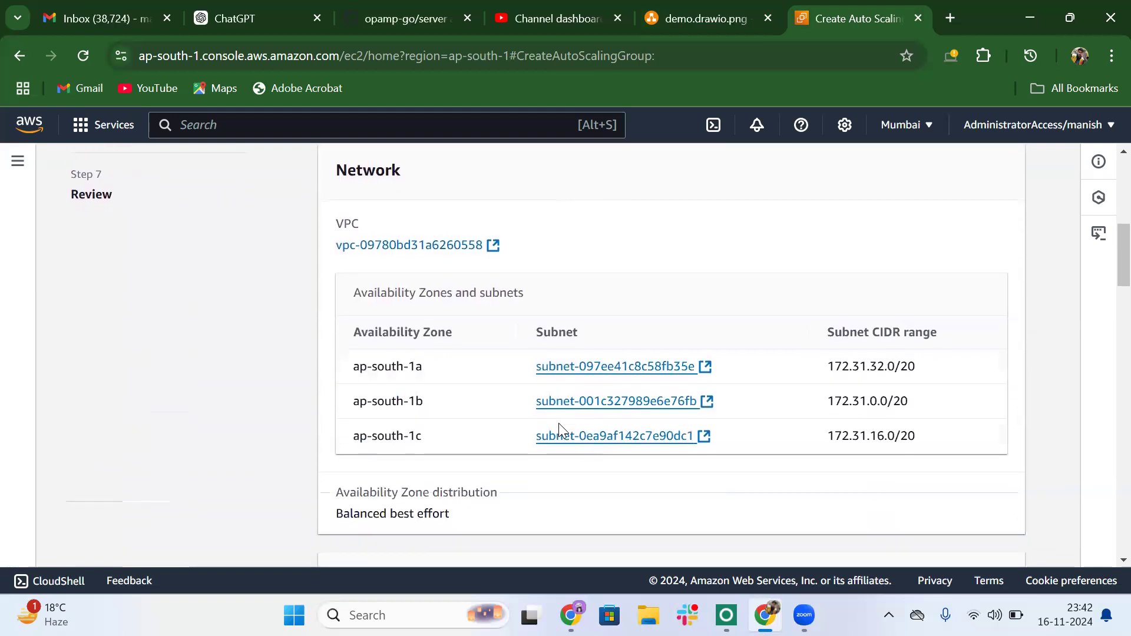
scroll(561, 431, "down", 10)
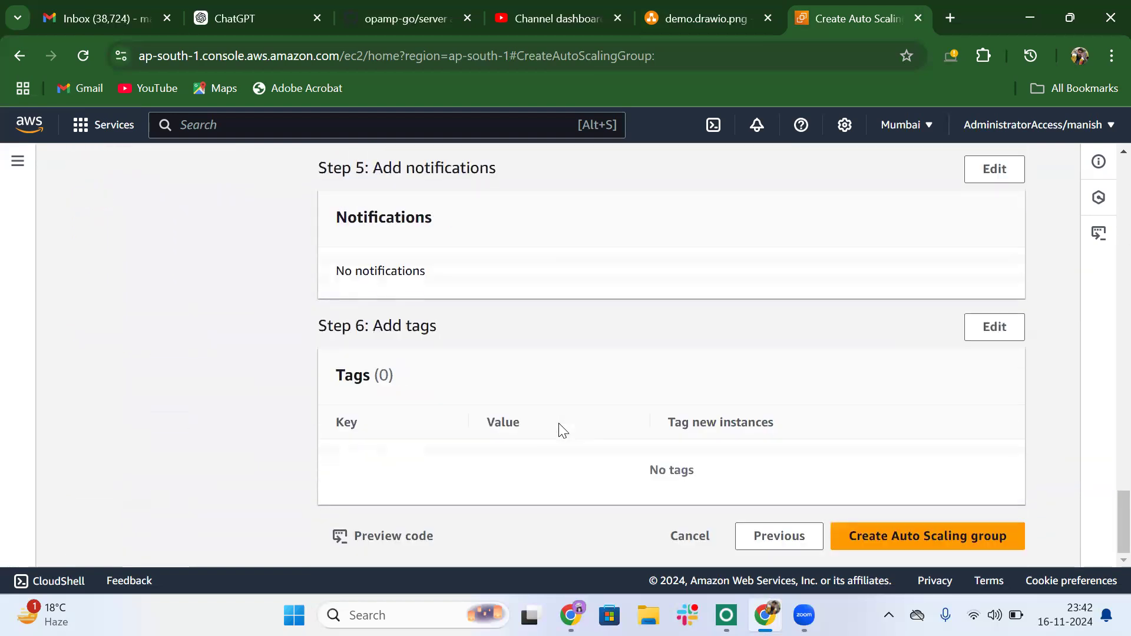
left_click(937, 537)
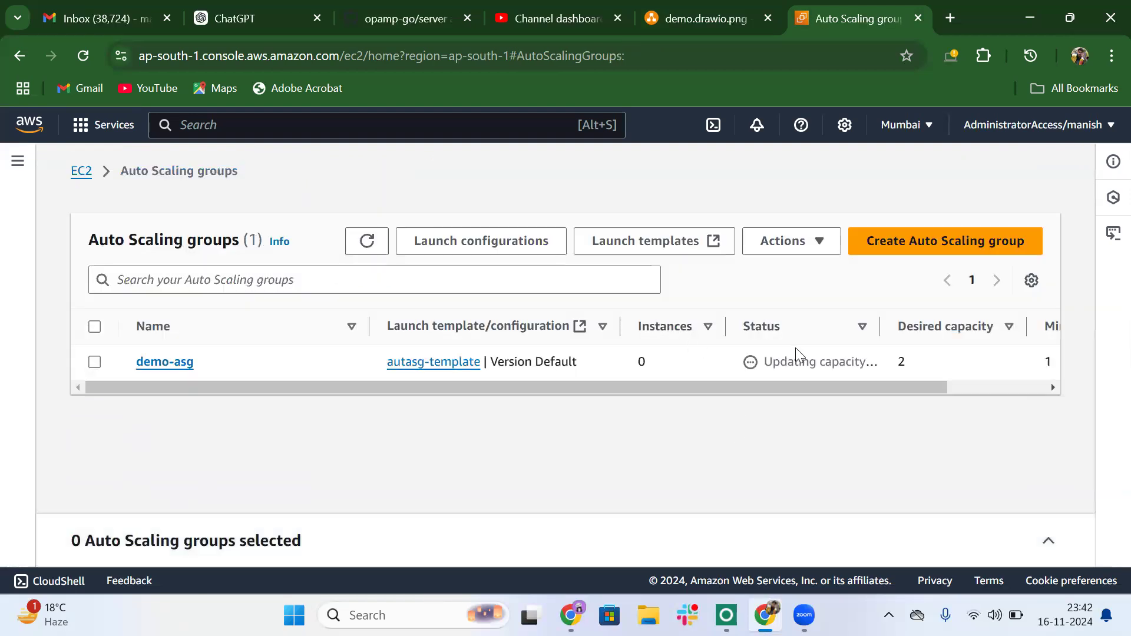
Refresh the list of Auto Scaling groups and open the details of demo-asg.
left_click(367, 247)
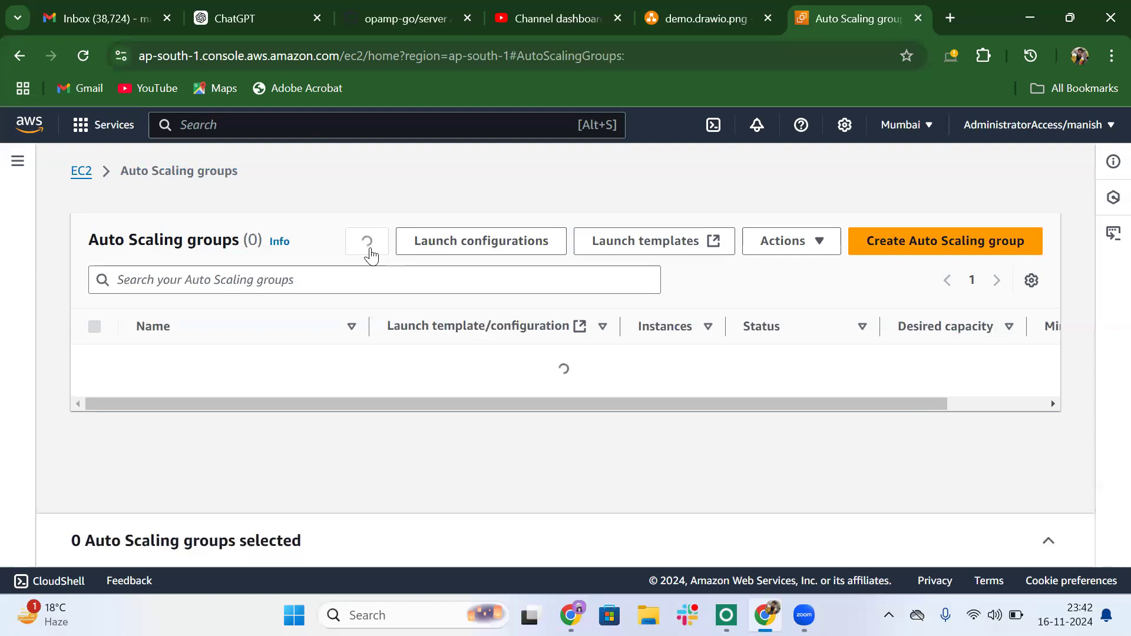
left_click(173, 364)
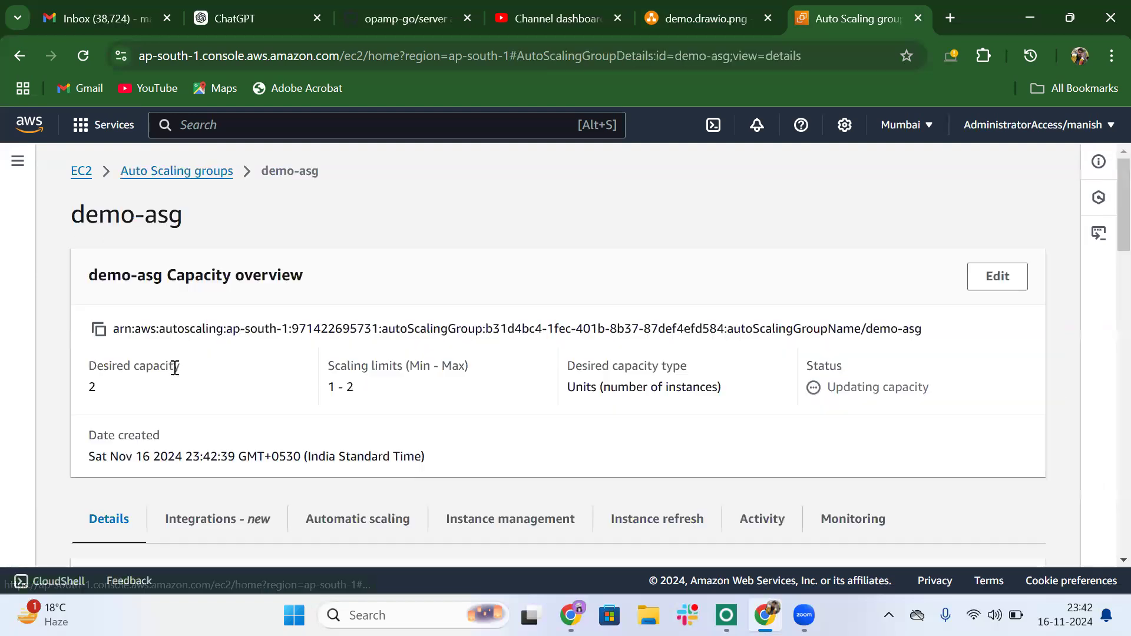
scroll(352, 443, "down", 5)
scroll(353, 442, "up", 1)
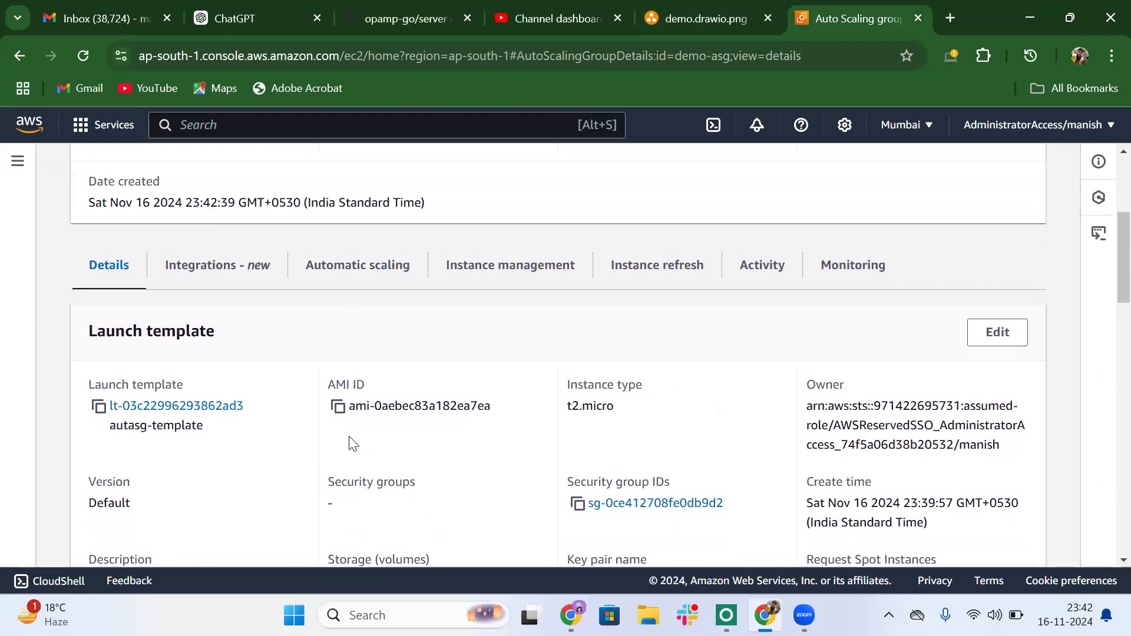
Show demo-asg's automatic scaling settings and start creating a dynamic scaling policy.
left_click(385, 271)
scroll(387, 272, "down", 4)
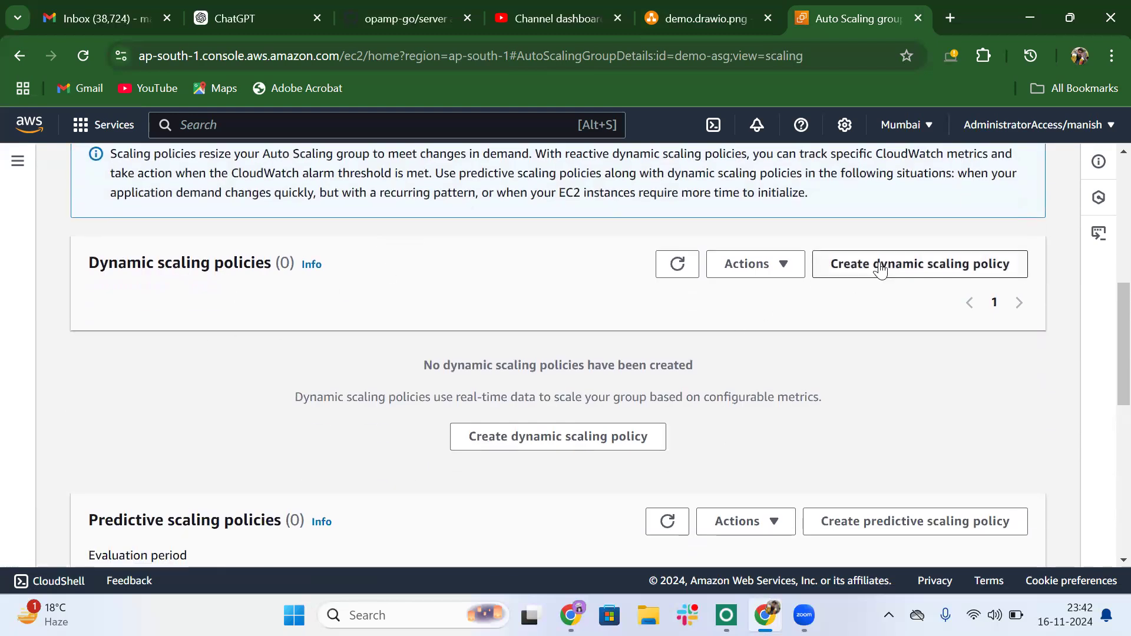
left_click(880, 266)
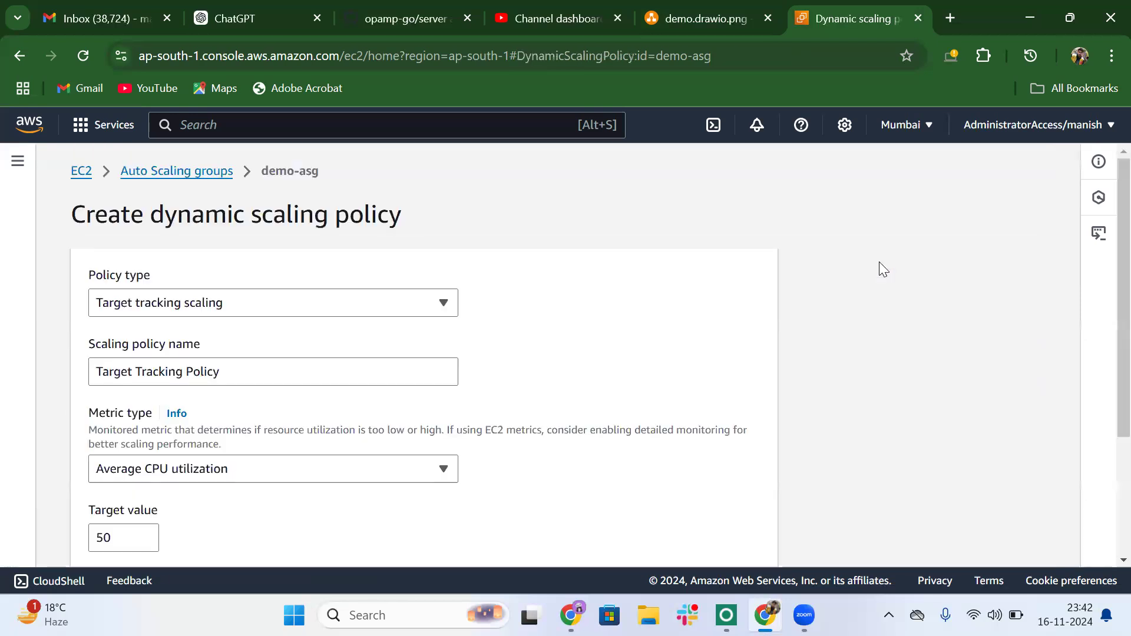
Keep the "Target tracking scaling" policy type and set its metric type to "Application Load Balancer request count per target".
scroll(454, 342, "down", 1)
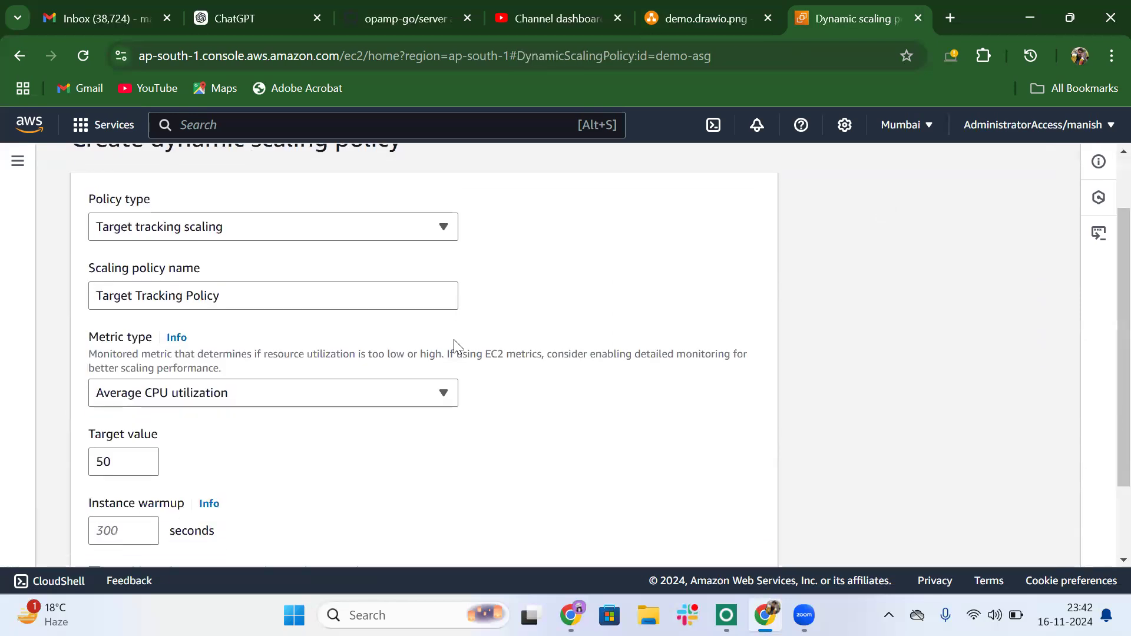
left_click(300, 231)
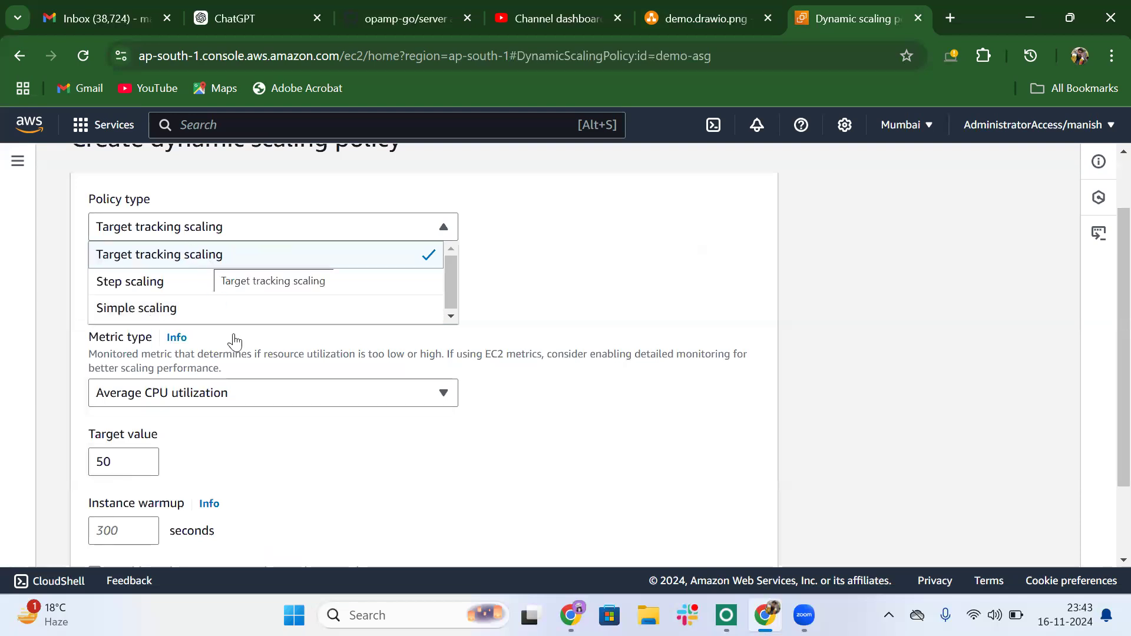
left_click(238, 398)
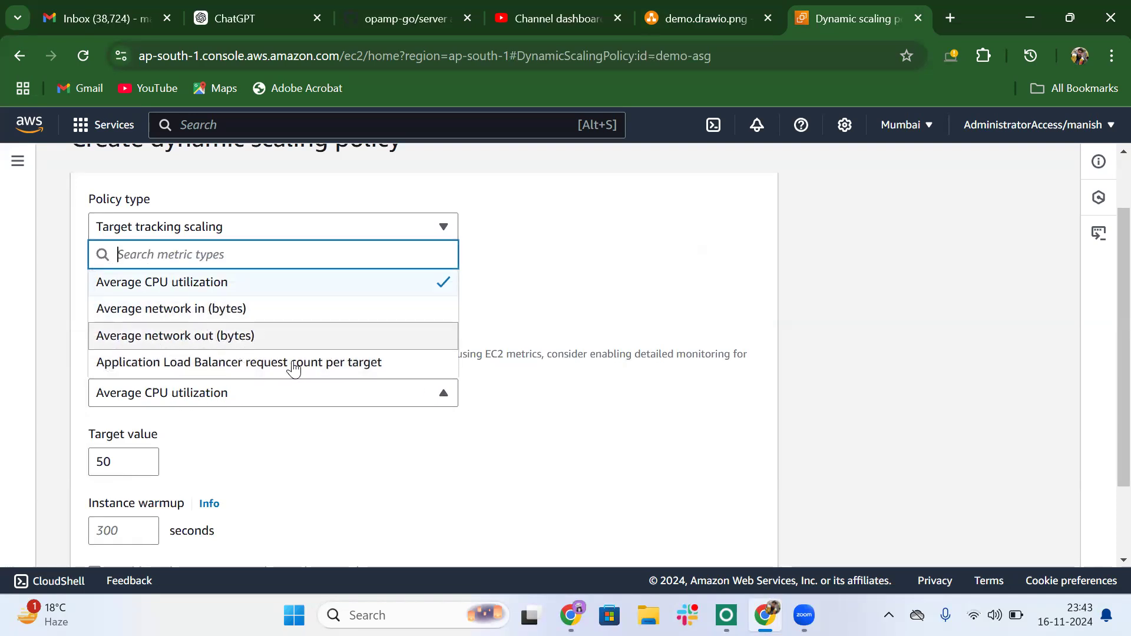
left_click(364, 366)
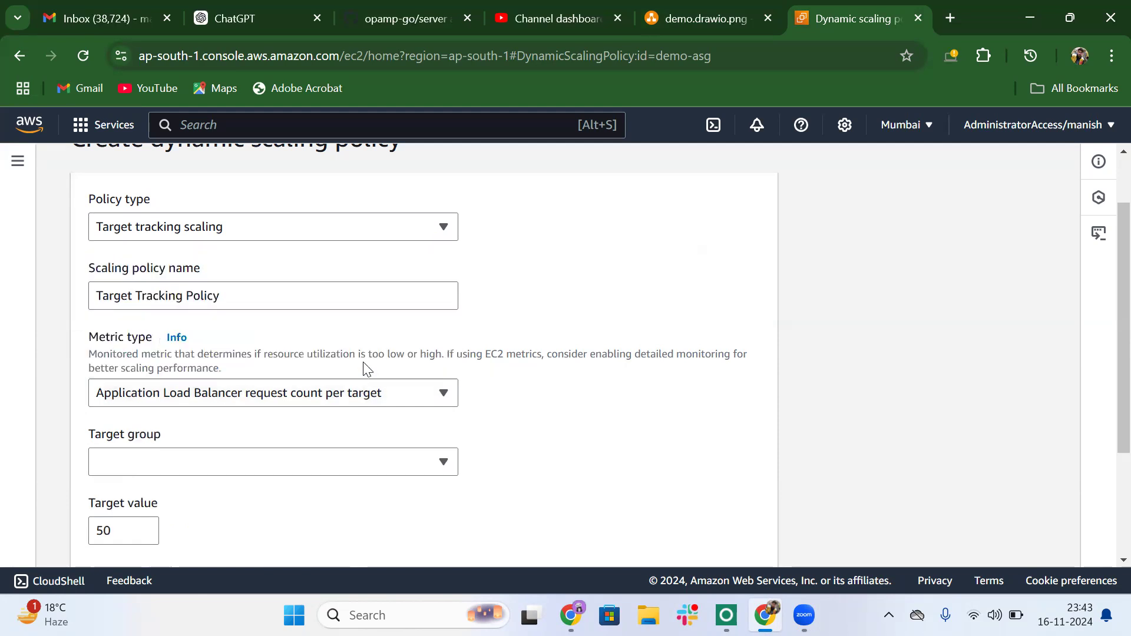
Examine the available policy types and the target group, target value and instance warmup fields of the dynamic scaling policy.
left_click(320, 230)
scroll(319, 230, "up", 2)
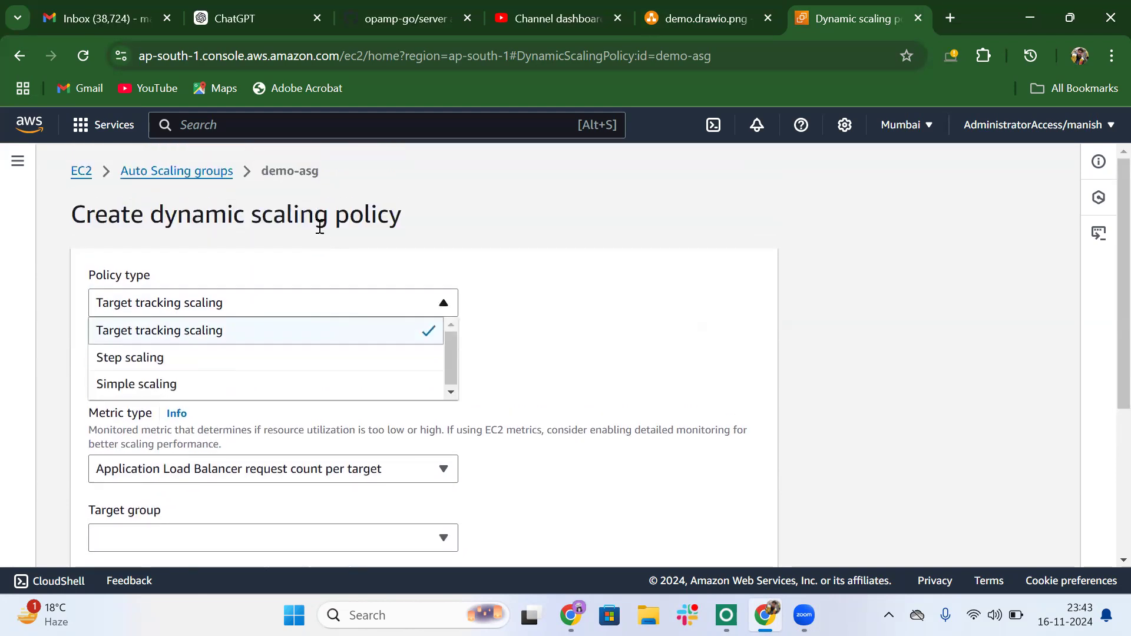
scroll(320, 227, "down", 4)
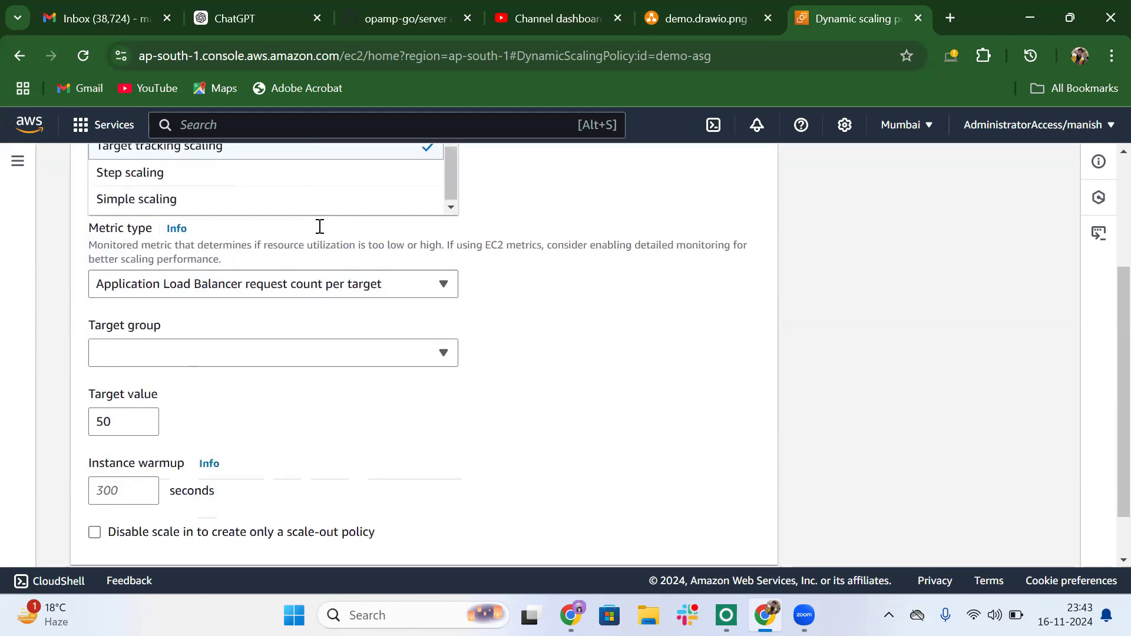
scroll(321, 231, "up", 4)
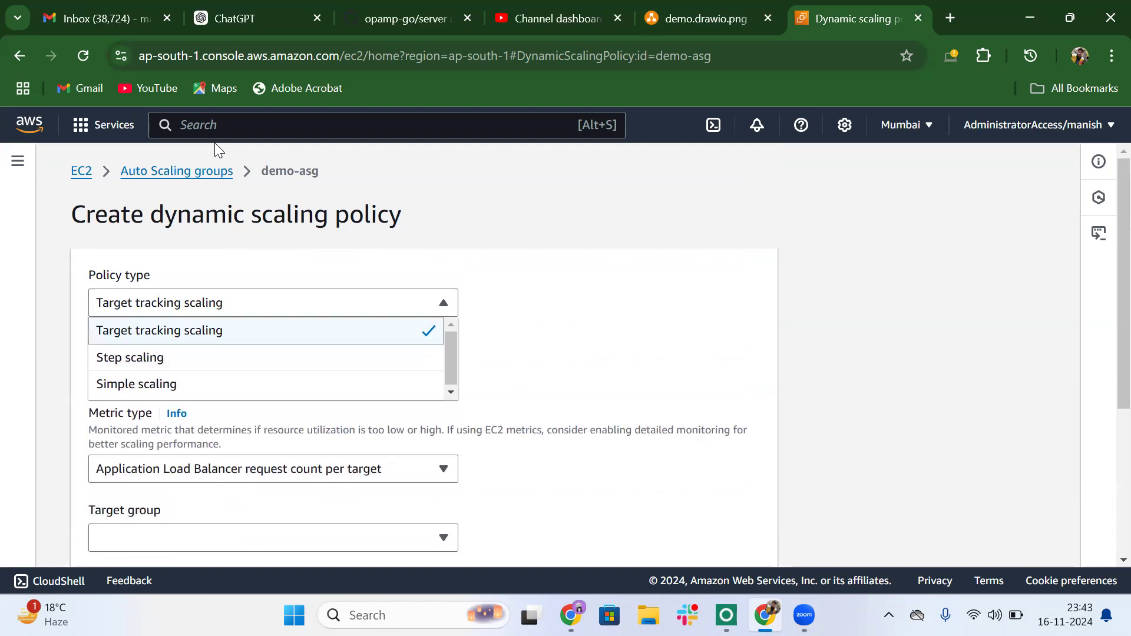
Leave the dynamic scaling policy form without creating a policy and reopen the details of demo-asg from the Auto Scaling groups list.
left_click(191, 171)
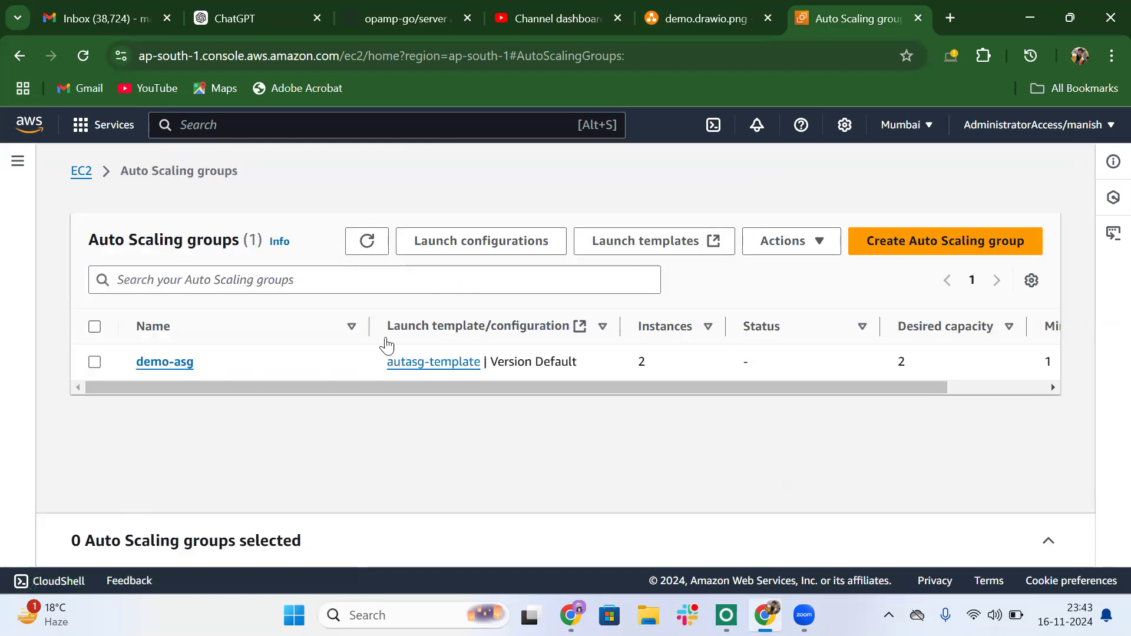
left_click(191, 367)
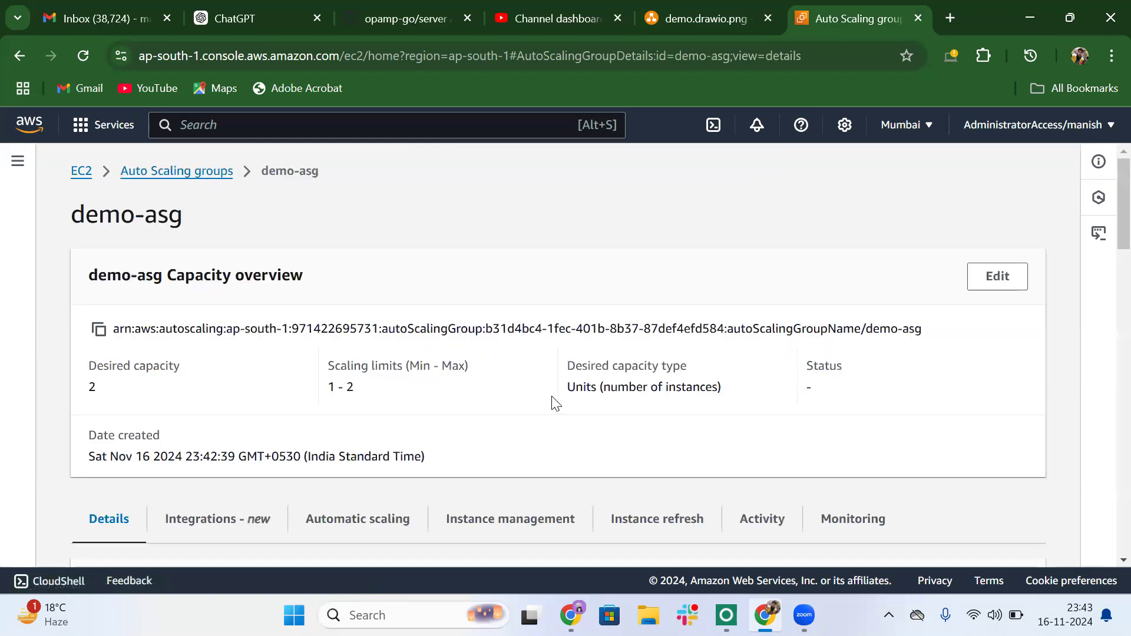
scroll(554, 401, "down", 2)
scroll(557, 404, "down", 2)
scroll(556, 404, "up", 4)
scroll(531, 485, "down", 4)
Show the instances managed by demo-asg and check their lifecycle and health status.
left_click(485, 276)
scroll(484, 267, "down", 3)
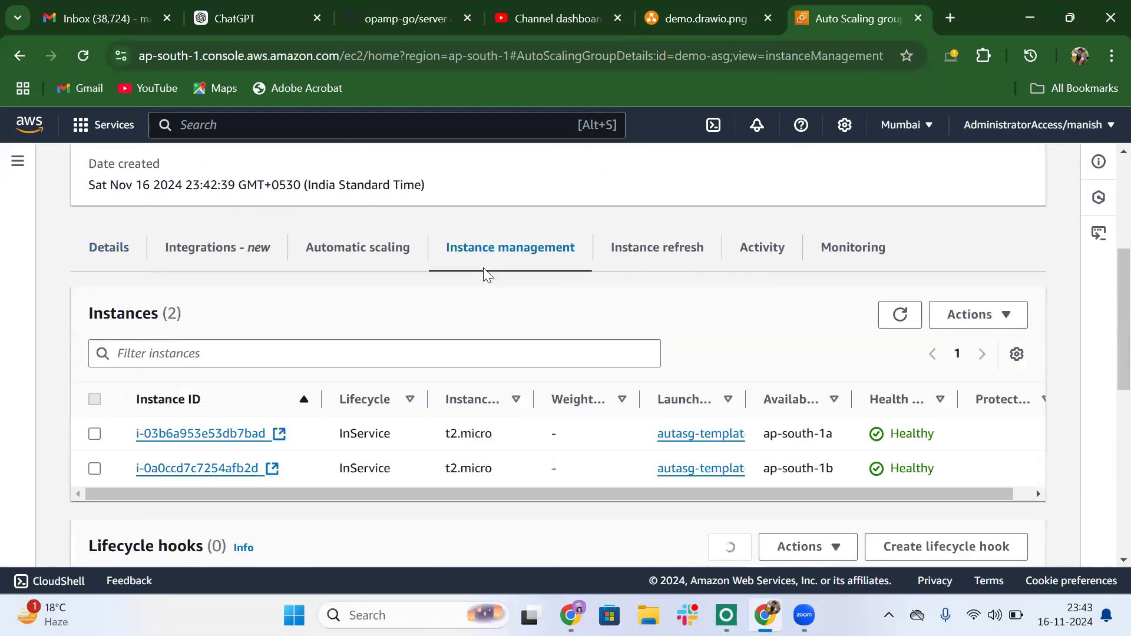
scroll(481, 280, "up", 1)
scroll(480, 280, "up", 2)
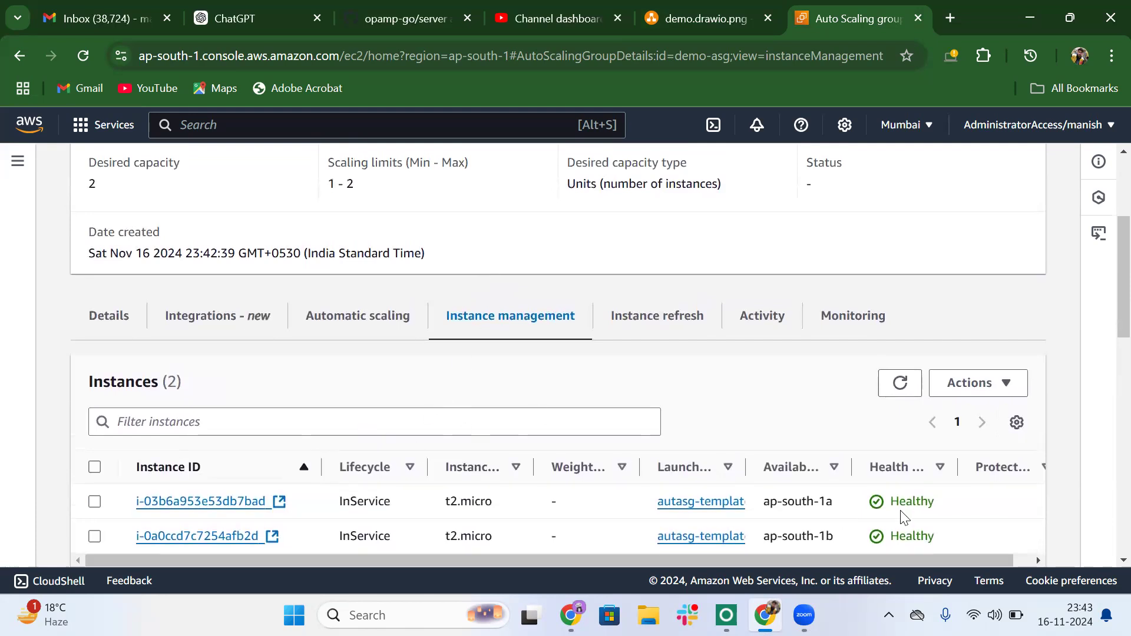
scroll(352, 442, "up", 3)
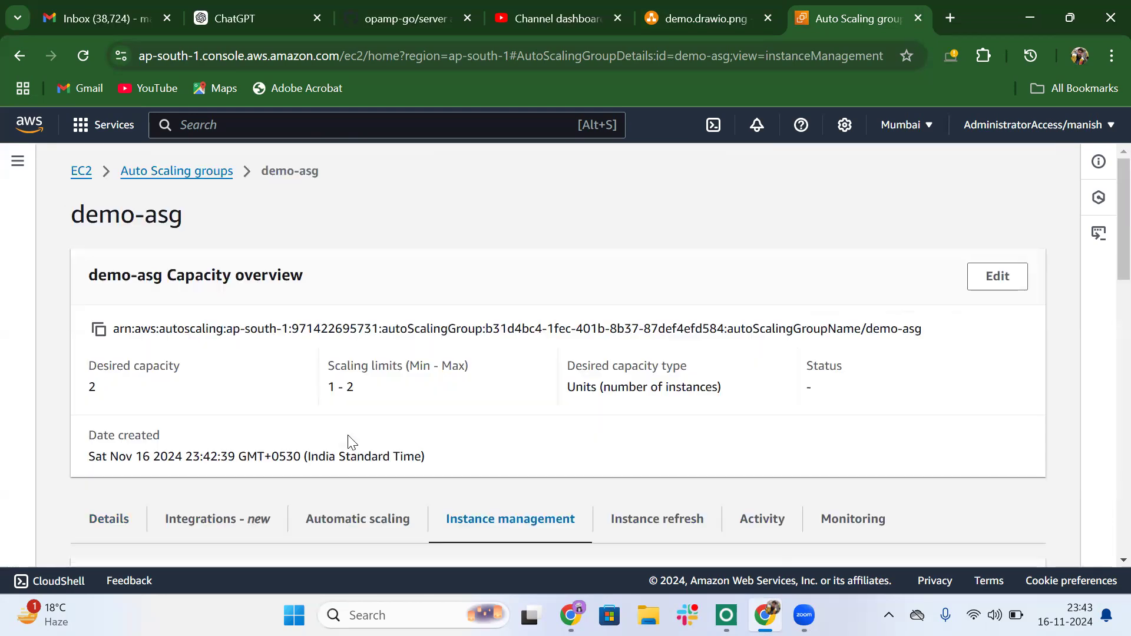
Open the EC2 Instances list in a separate browser tab and check the state of the instances there.
left_click(23, 159)
left_click(65, 287, "ctrl")
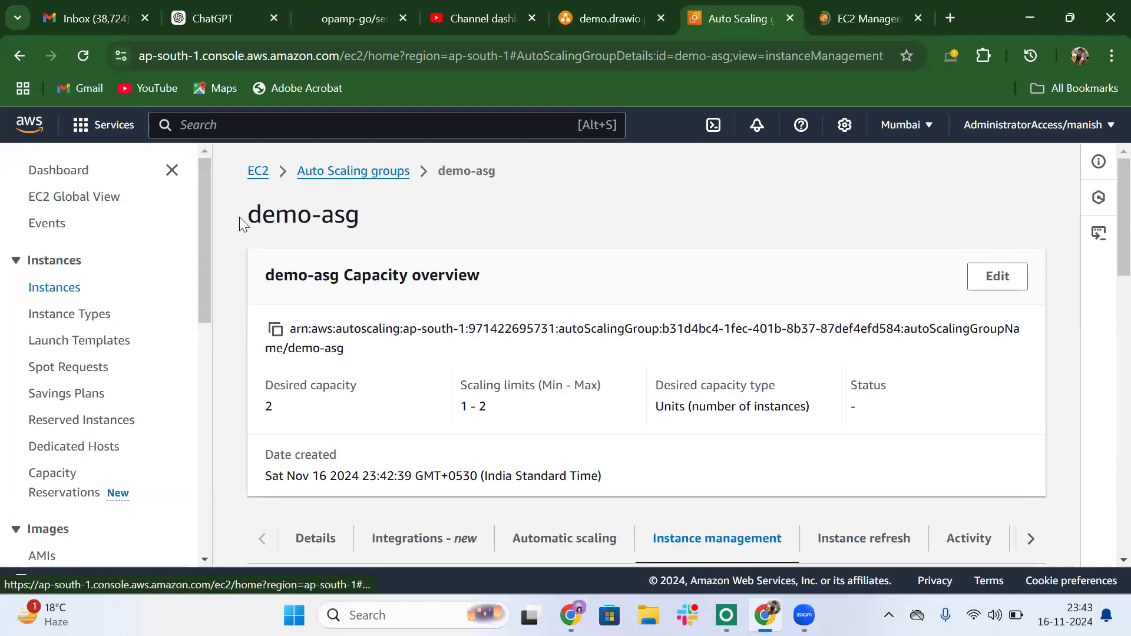
left_click(832, 20)
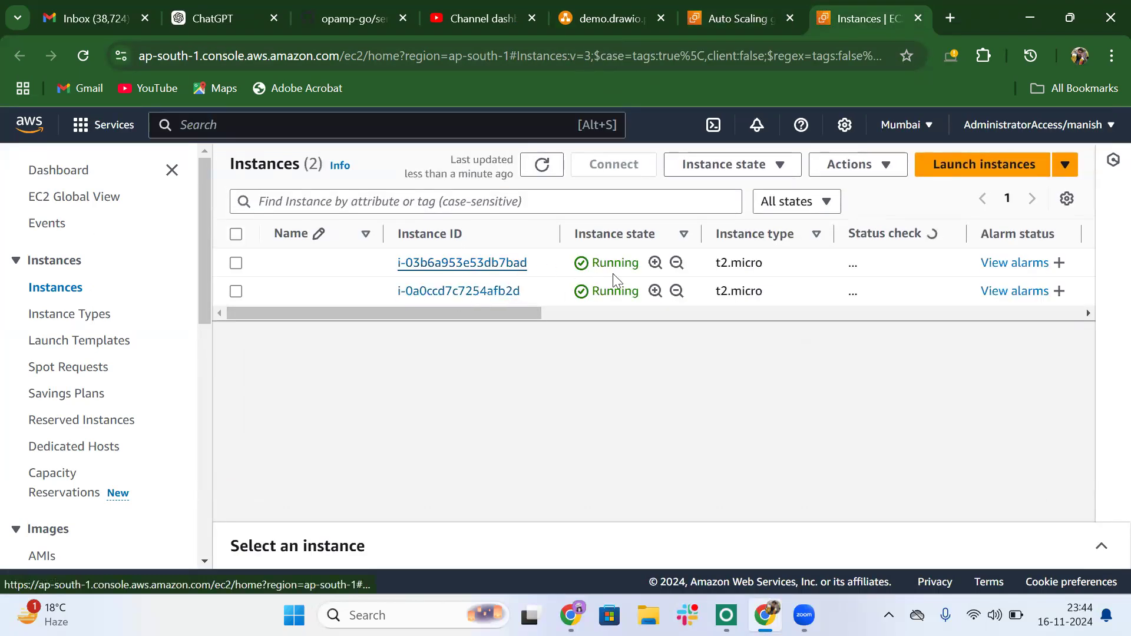
Return to the demo-asg browser tab and look through the group's automatic scaling settings.
left_click(744, 12)
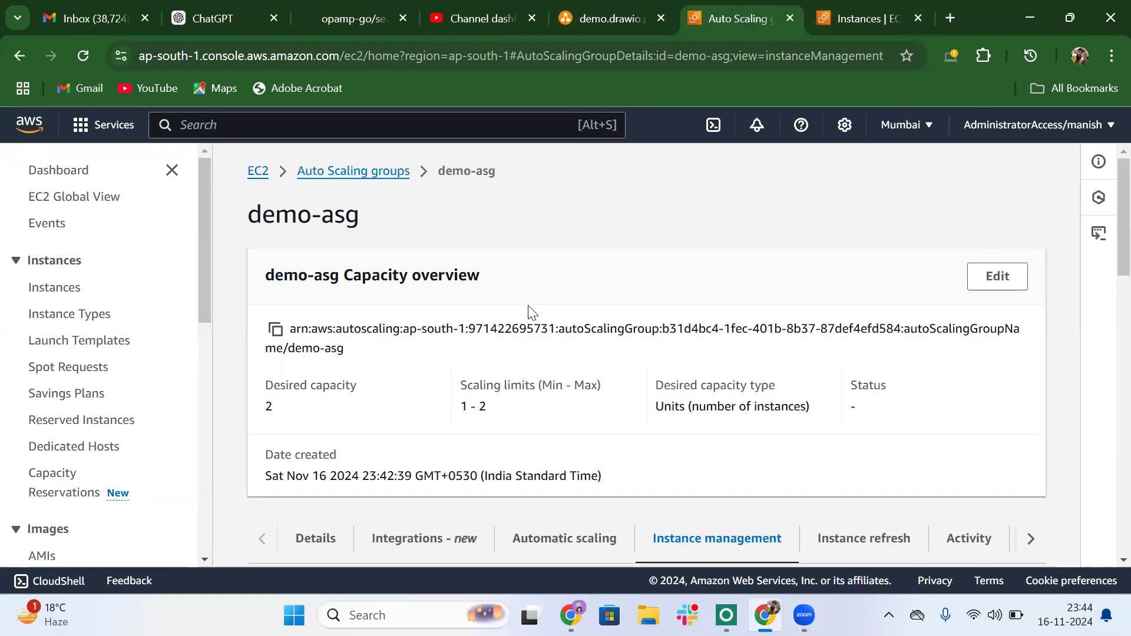
scroll(530, 309, "down", 5)
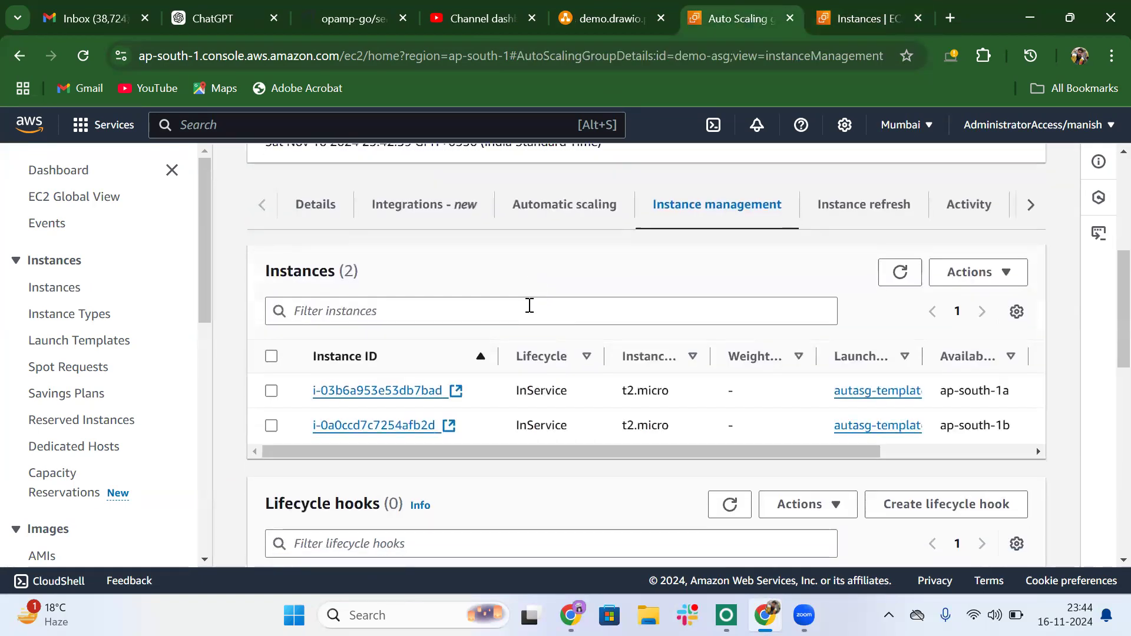
left_click(555, 215)
scroll(433, 368, "down", 3)
scroll(430, 362, "down", 5)
scroll(431, 361, "up", 12)
scroll(430, 361, "down", 1)
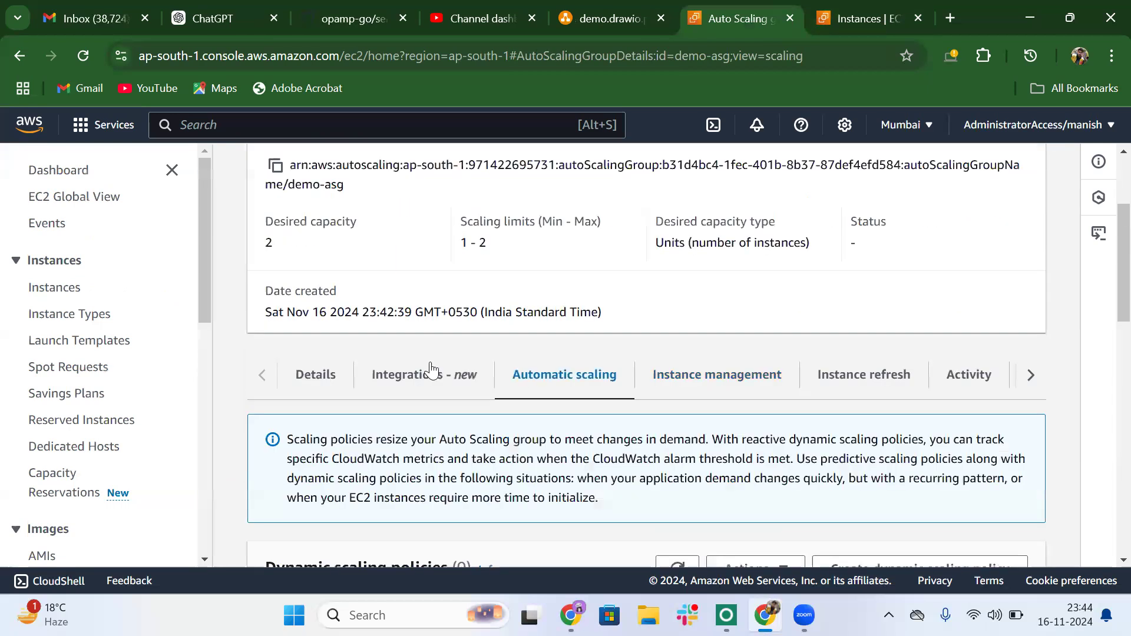
Examine the launch template and the other configuration details of demo-asg.
left_click(715, 375)
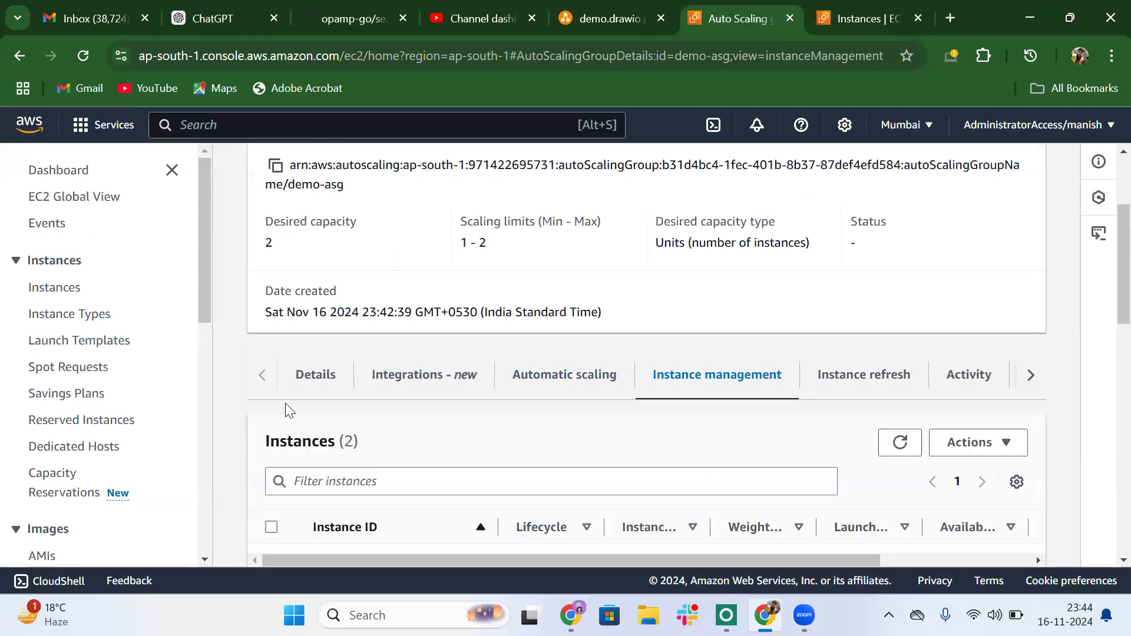
left_click(305, 389)
scroll(517, 391, "down", 3)
scroll(517, 392, "down", 3)
scroll(512, 389, "up", 5)
scroll(513, 389, "down", 5)
scroll(514, 384, "down", 6)
scroll(513, 384, "down", 5)
scroll(512, 384, "up", 15)
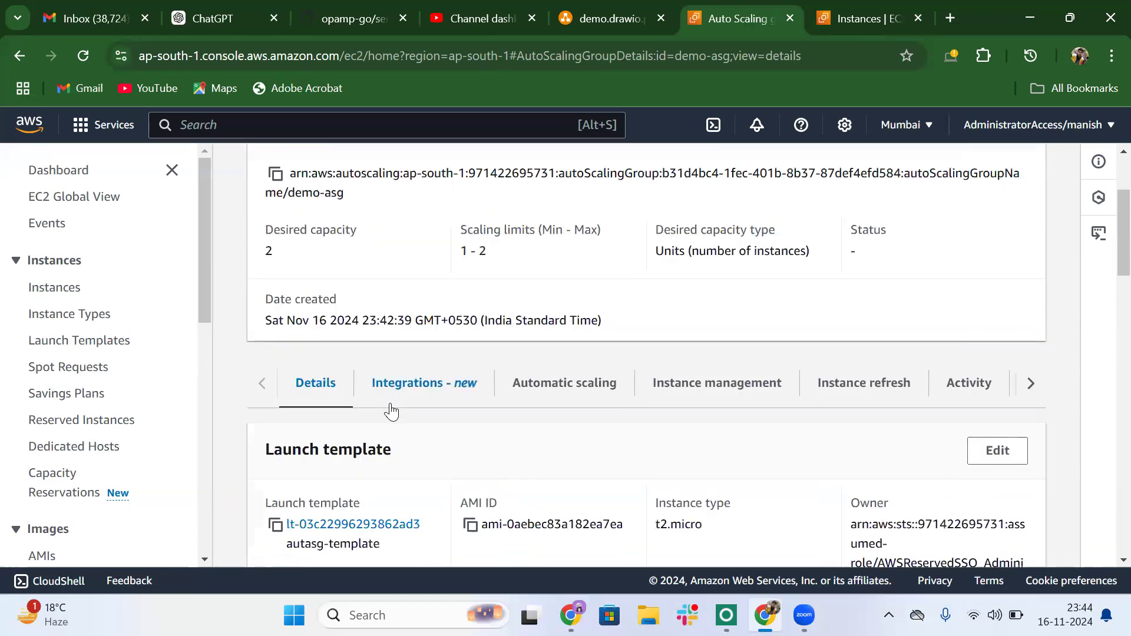
scroll(392, 411, "up", 1)
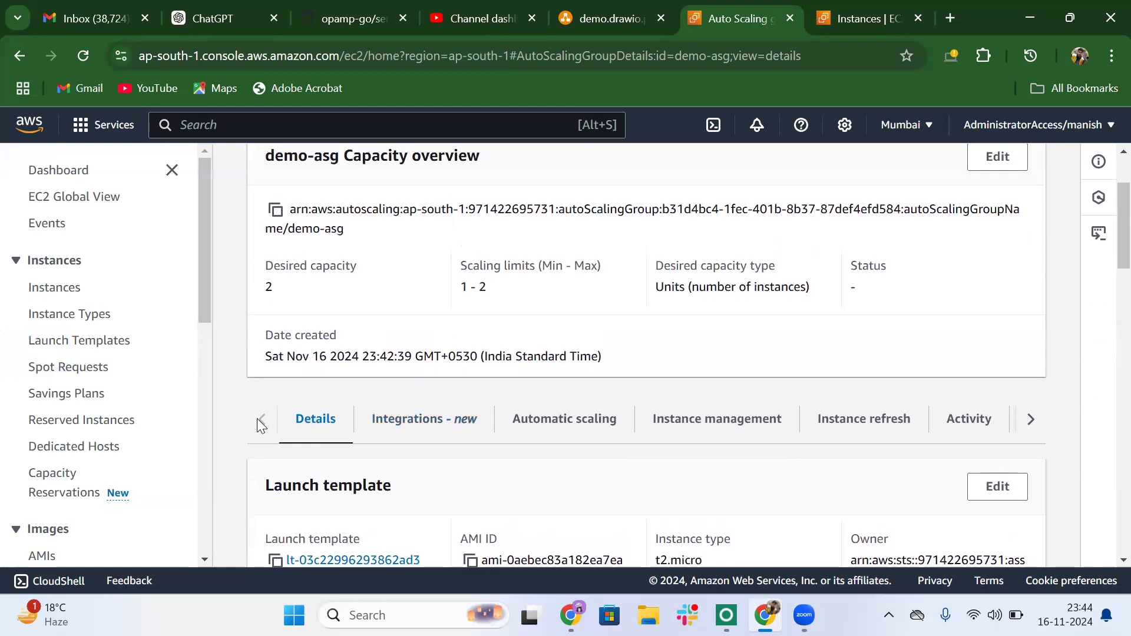
Review demo-asg's integrations, including its load balancing, VPC Lattice and ARC zonal shift settings.
left_click(431, 429)
scroll(433, 430, "down", 3)
scroll(434, 430, "down", 3)
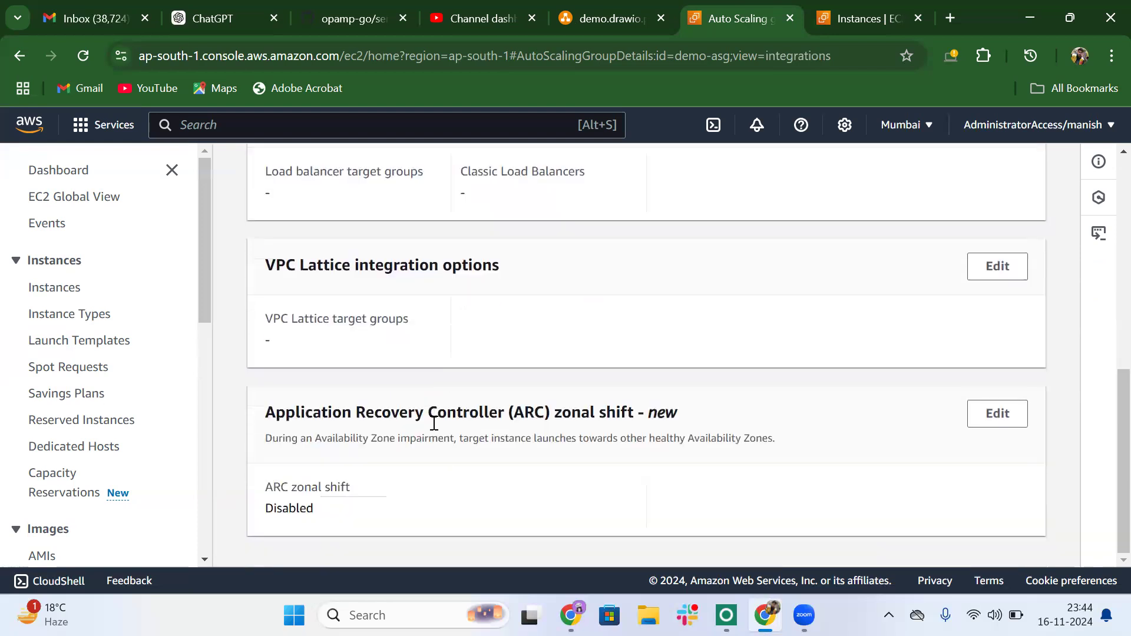
scroll(581, 460, "up", 6)
Review the predictive scaling policies and scheduled actions sections of demo-asg's automatic scaling settings.
left_click(610, 504)
scroll(608, 498, "down", 10)
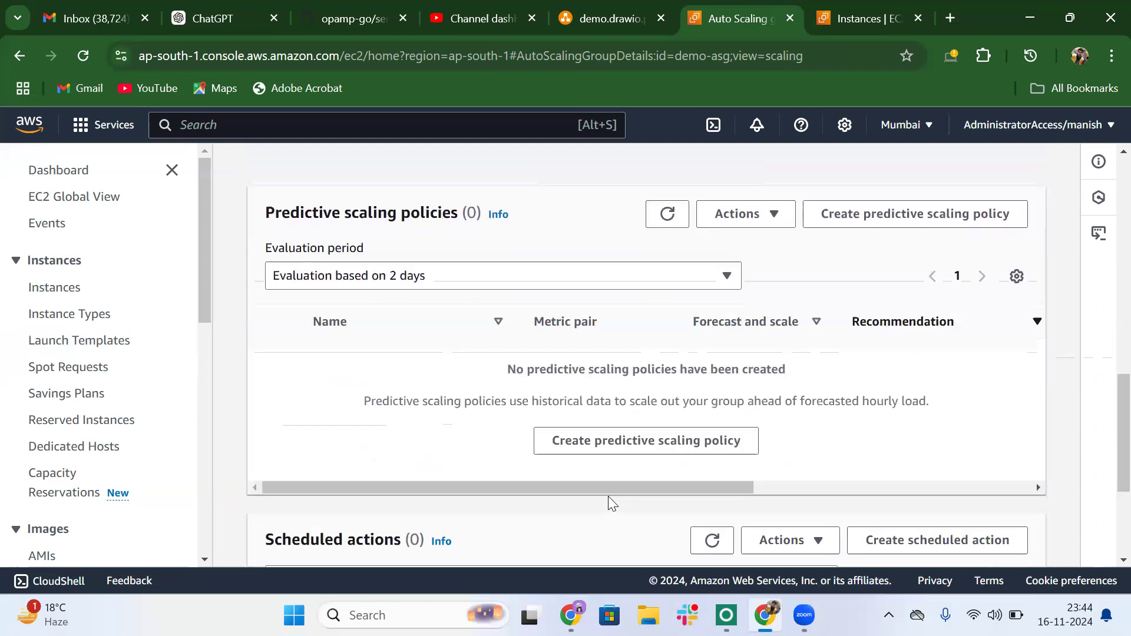
scroll(608, 496, "up", 8)
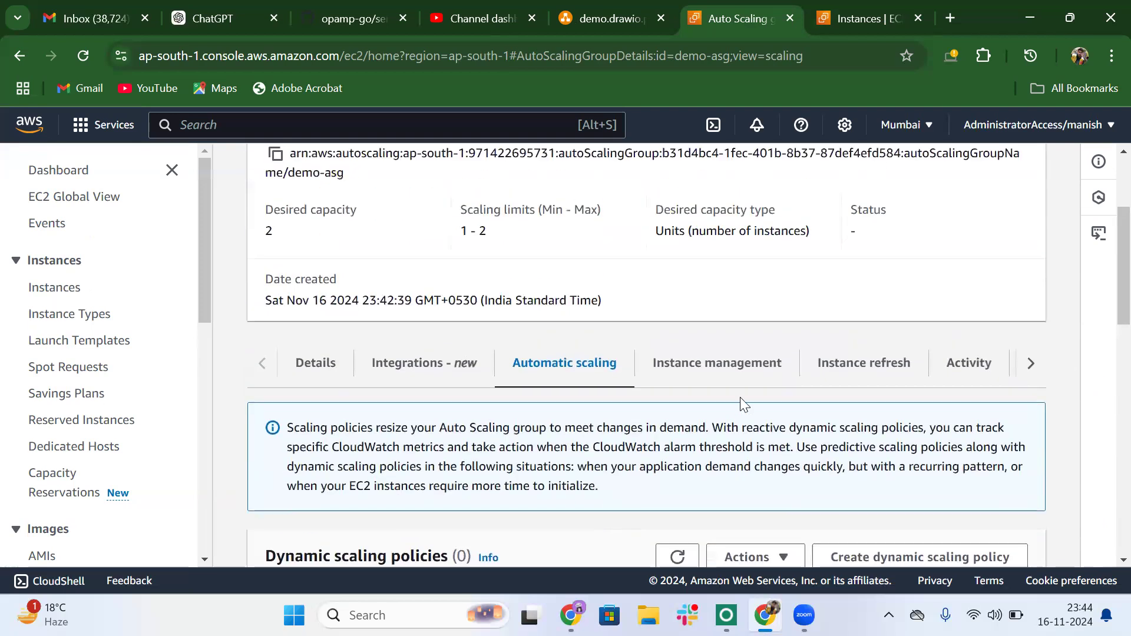
Look over demo-asg's instances and lifecycle hooks, its instance refresh section and its activity notifications.
left_click(740, 372)
scroll(742, 372, "down", 3)
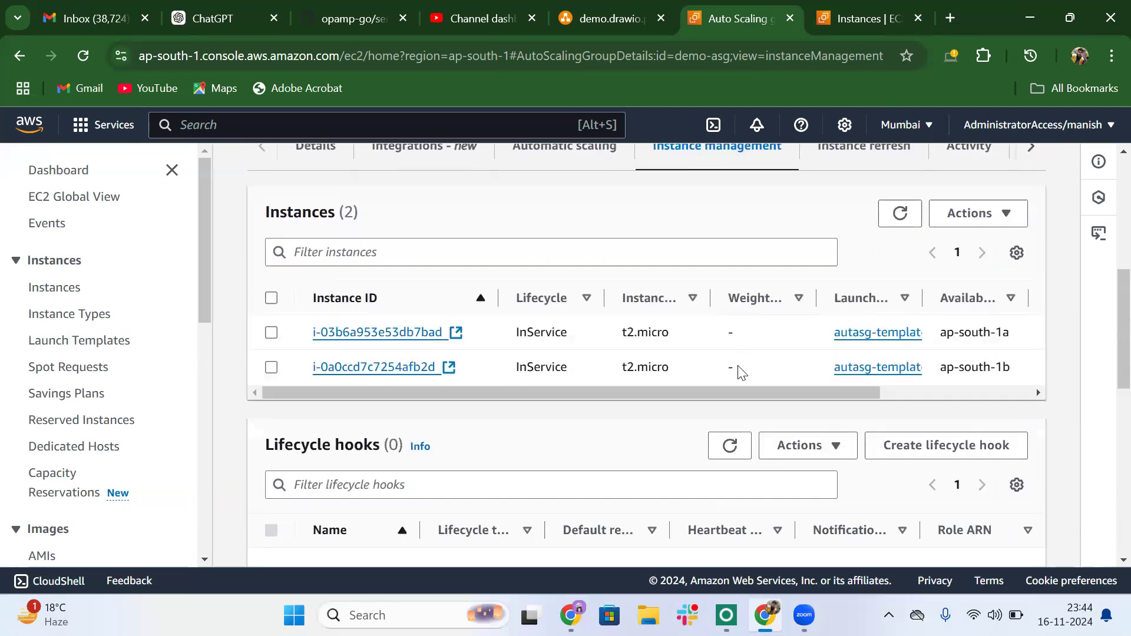
scroll(741, 372, "down", 3)
scroll(741, 373, "up", 3)
left_click(868, 289)
left_click(965, 288)
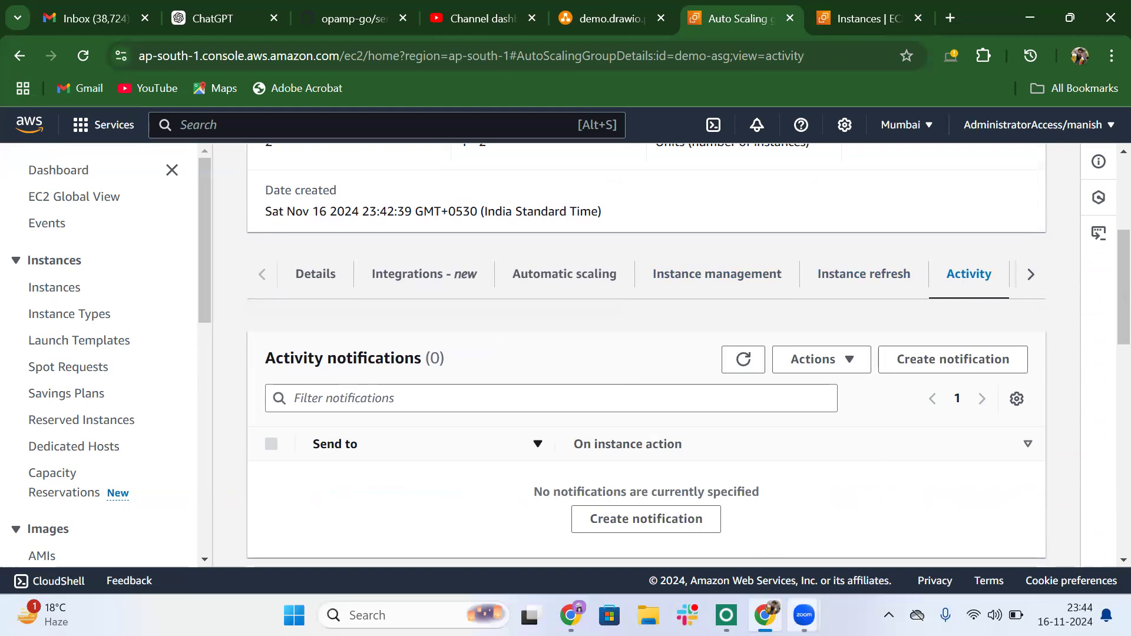
Return to demo-asg's details and point out the desired capacity and scaling limits in the capacity overview.
left_click(950, 505)
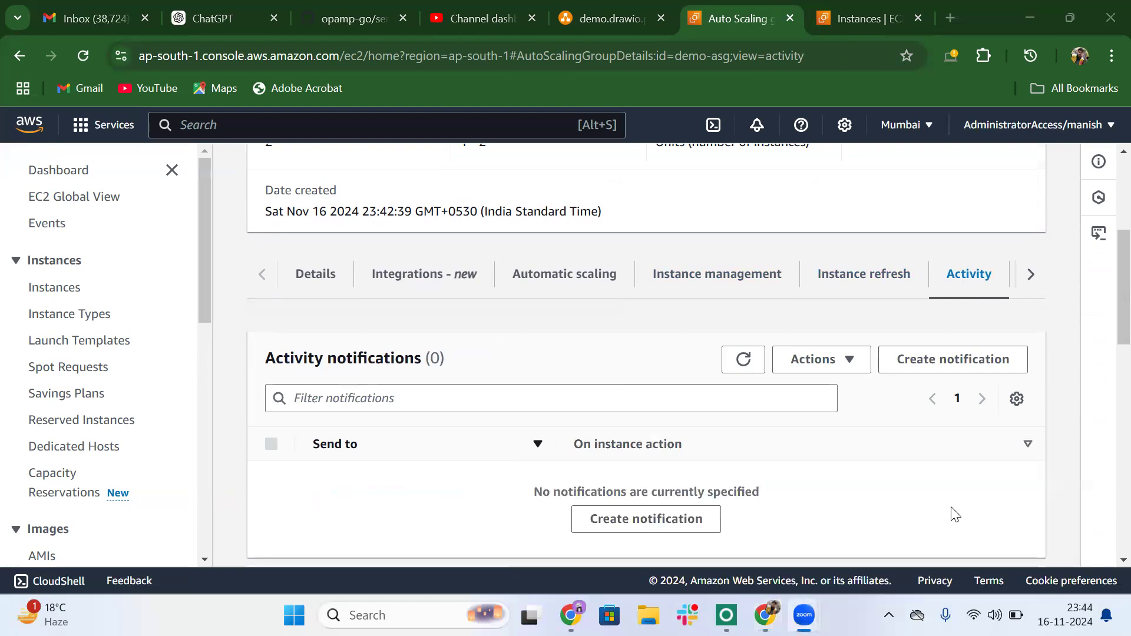
key("alt+Left")
left_click(764, 615)
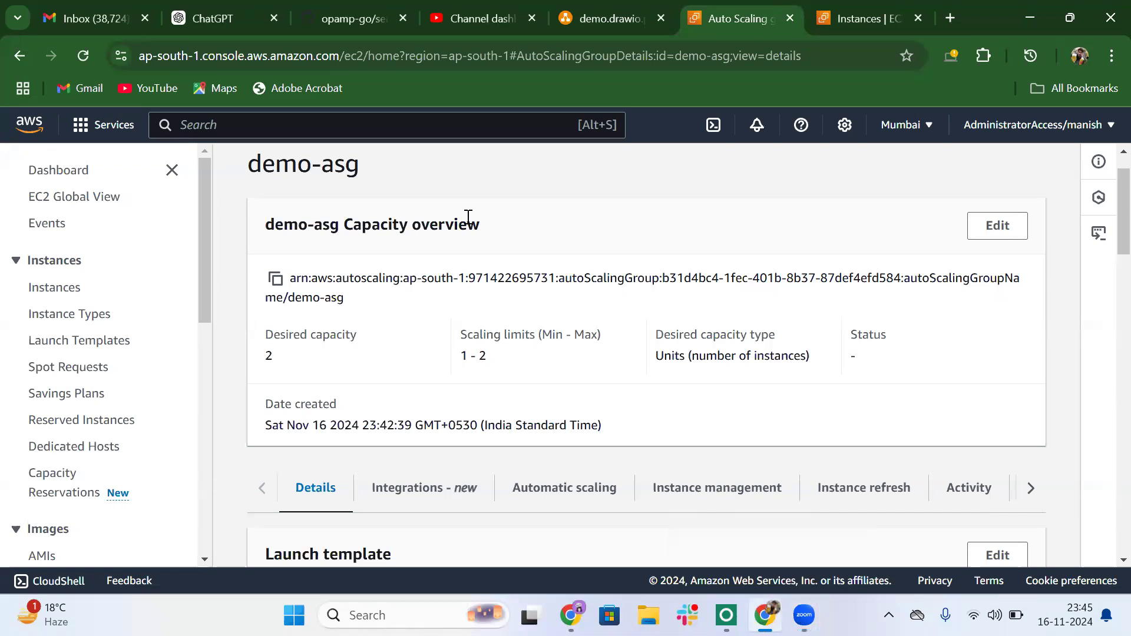
scroll(469, 217, "up", 1)
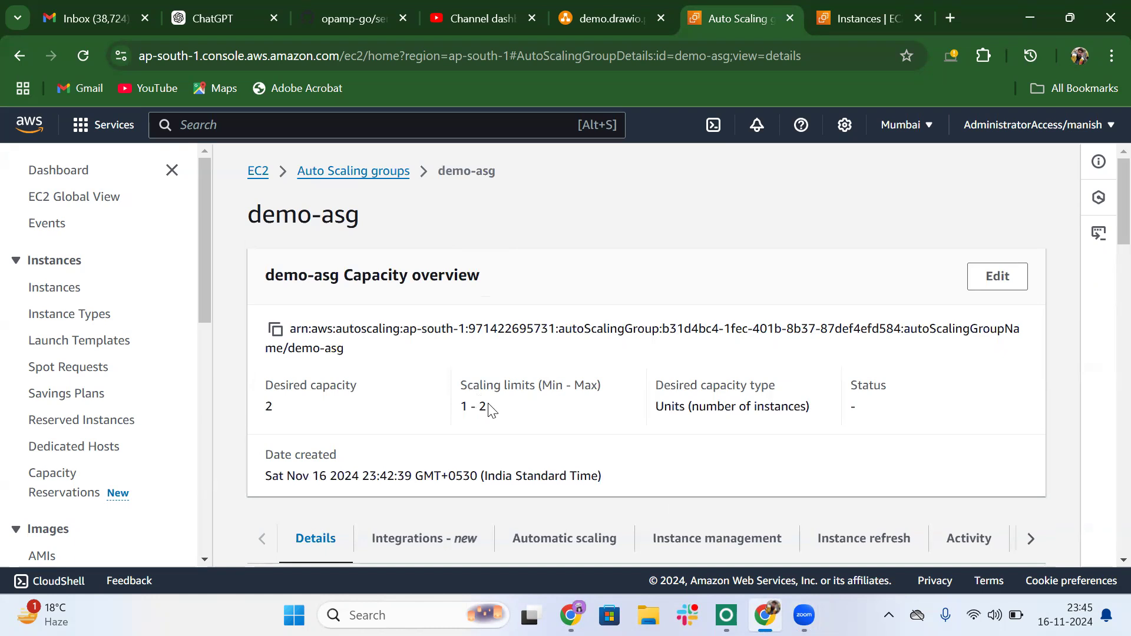
left_click_drag(265, 396, 383, 394)
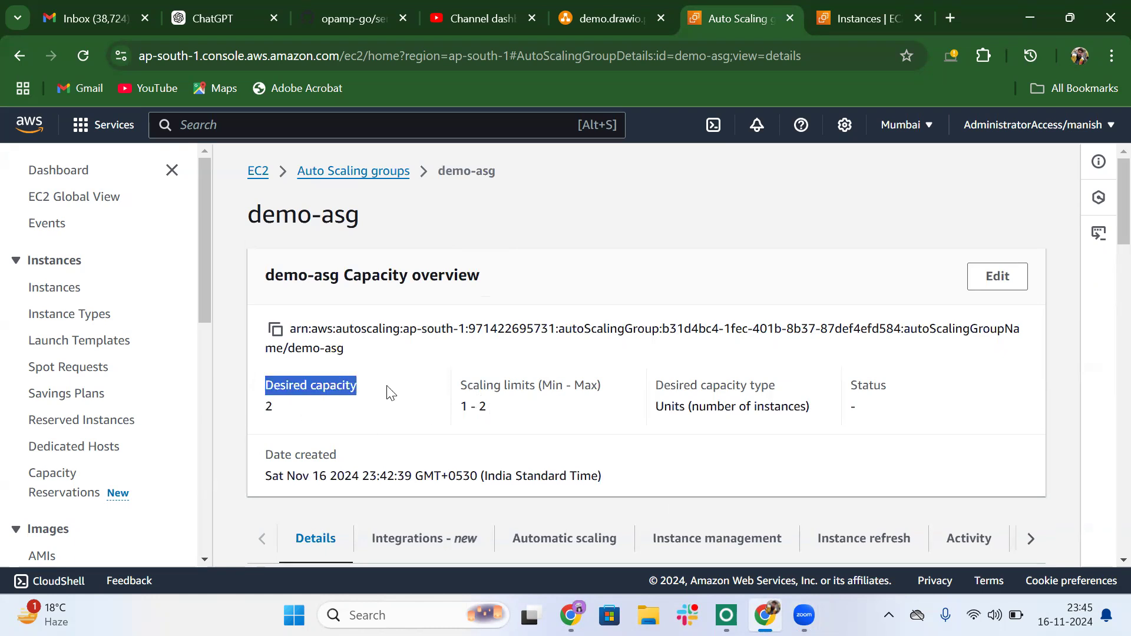
left_click_drag(457, 388, 613, 395)
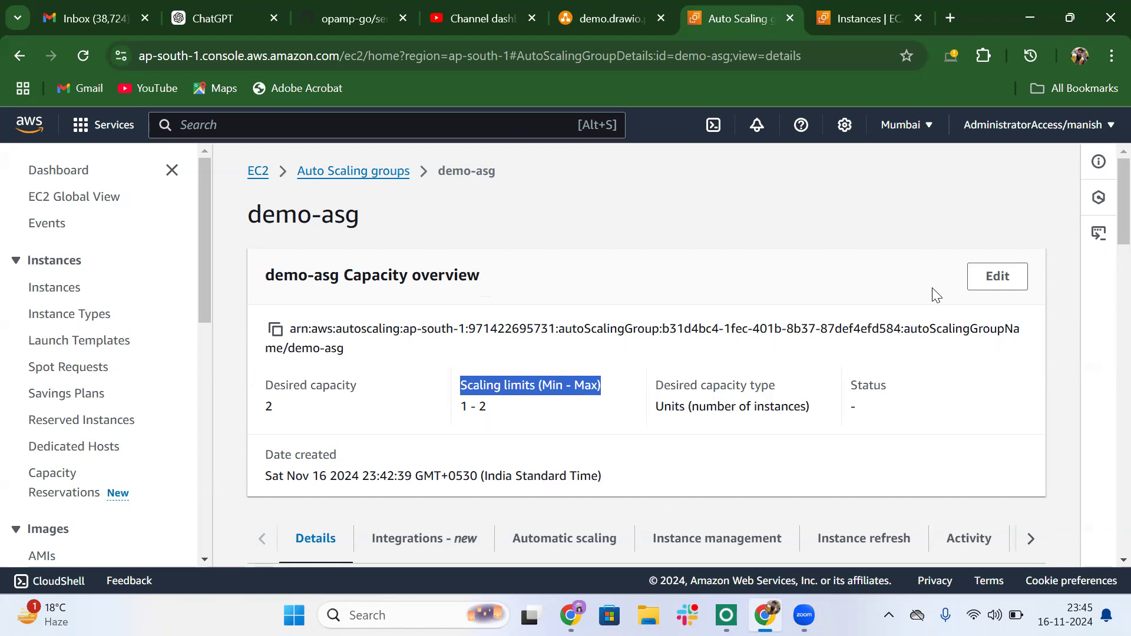
Open demo-asg's group size for editing and refresh the EC2 Instances list in its separate browser tab before returning.
left_click(1014, 277)
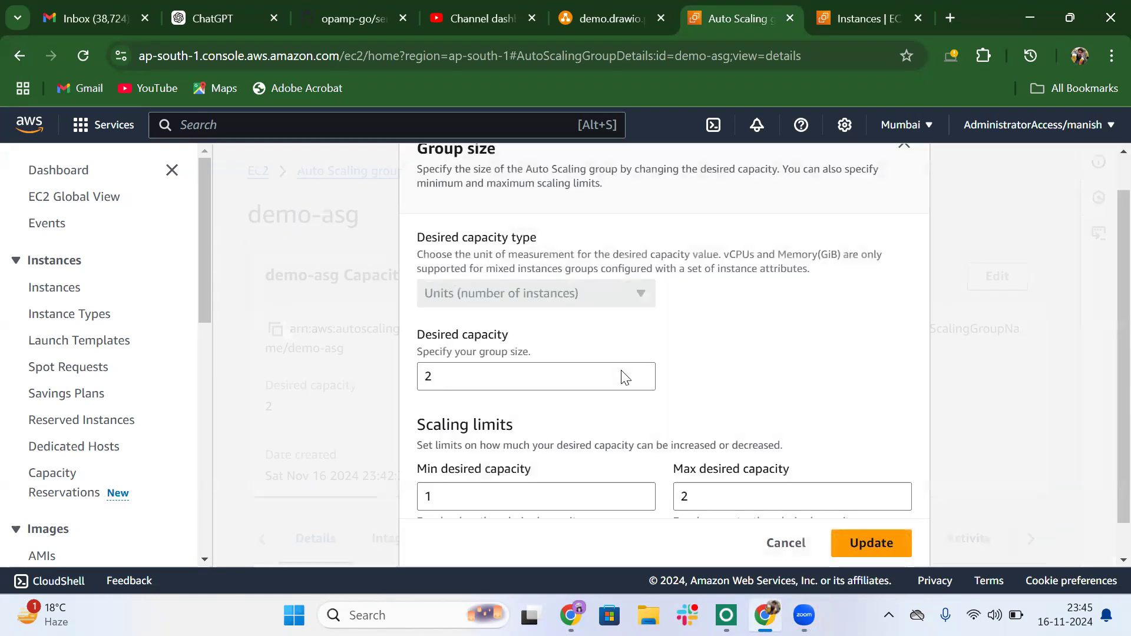
scroll(626, 377, "down", 1)
left_click(838, 13)
left_click(534, 176)
left_click(718, 18)
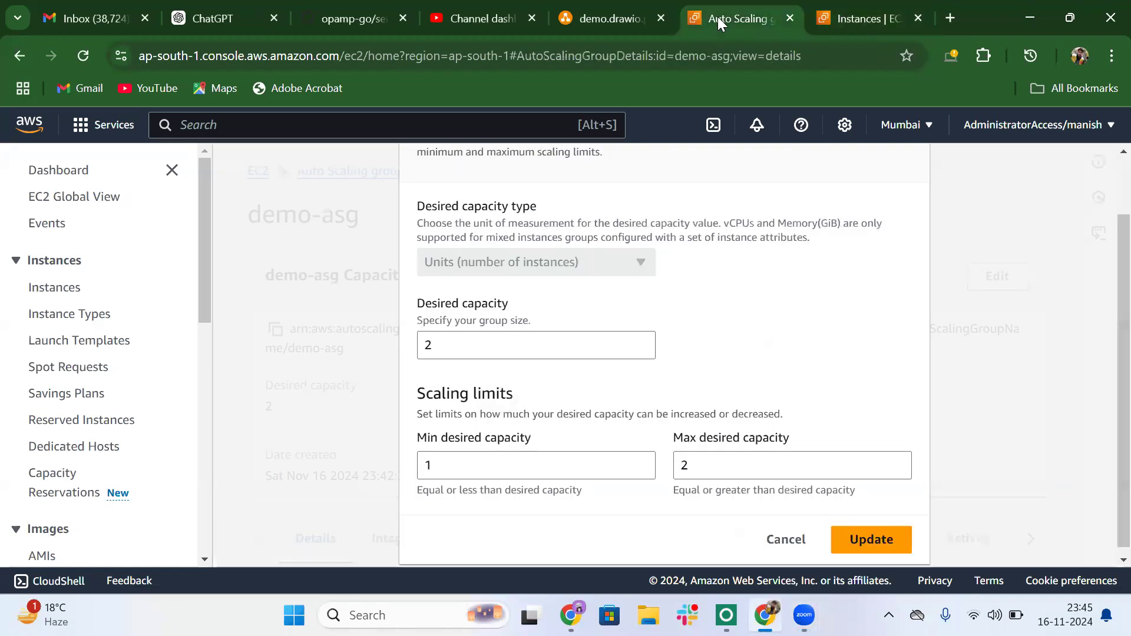
Set the desired capacity to 4 and the max desired capacity to 6, and update the group size of demo-asg.
scroll(591, 451, "down", 1)
left_click(476, 340)
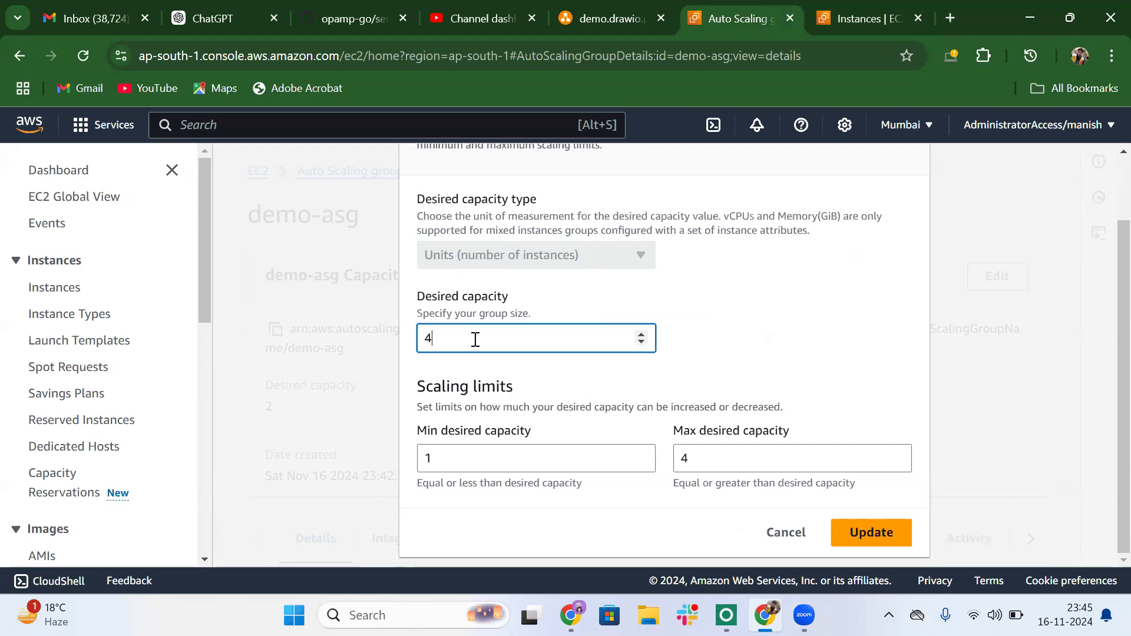
left_click(704, 457)
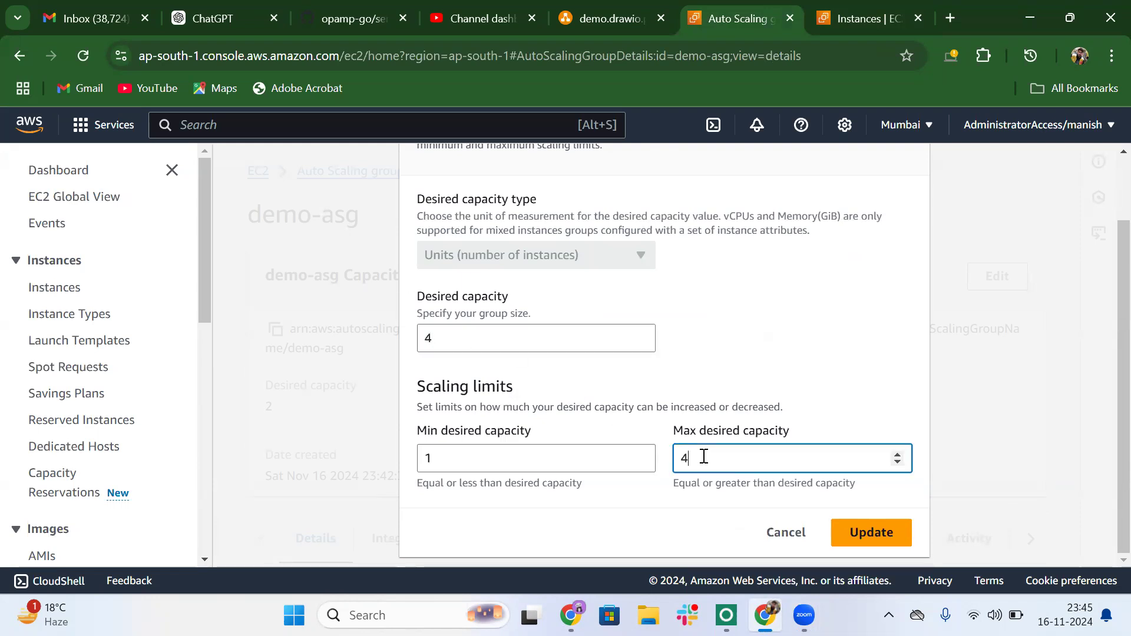
key("BackSpace")
type("6")
left_click(873, 533)
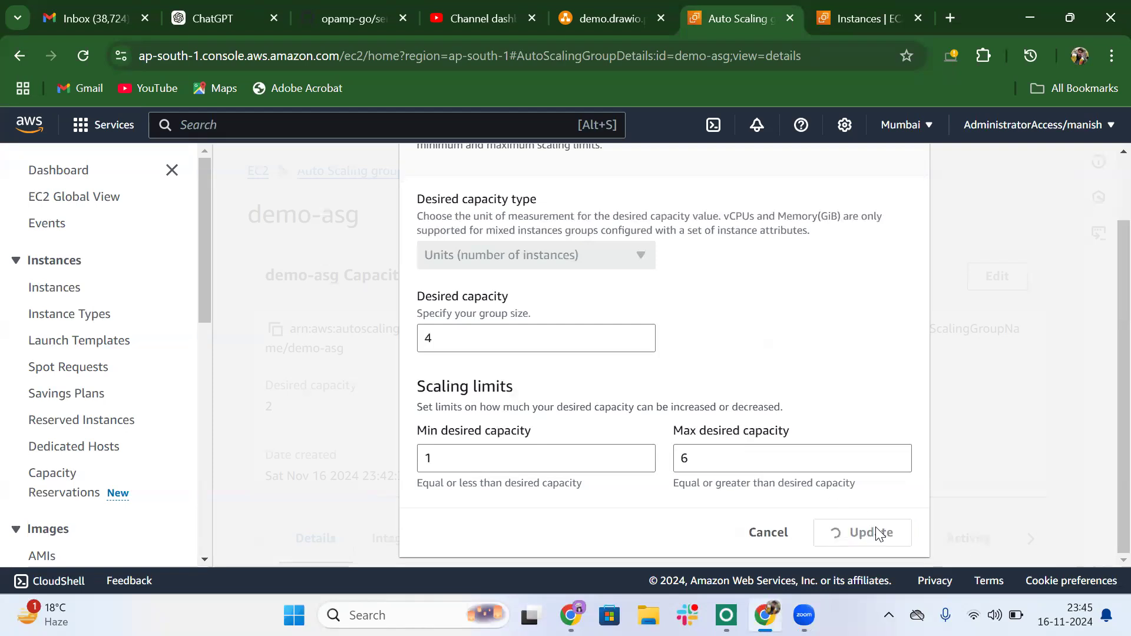
Show demo-asg's managed instances and keep refreshing the list to follow the launch of the additional instances.
scroll(622, 413, "down", 2)
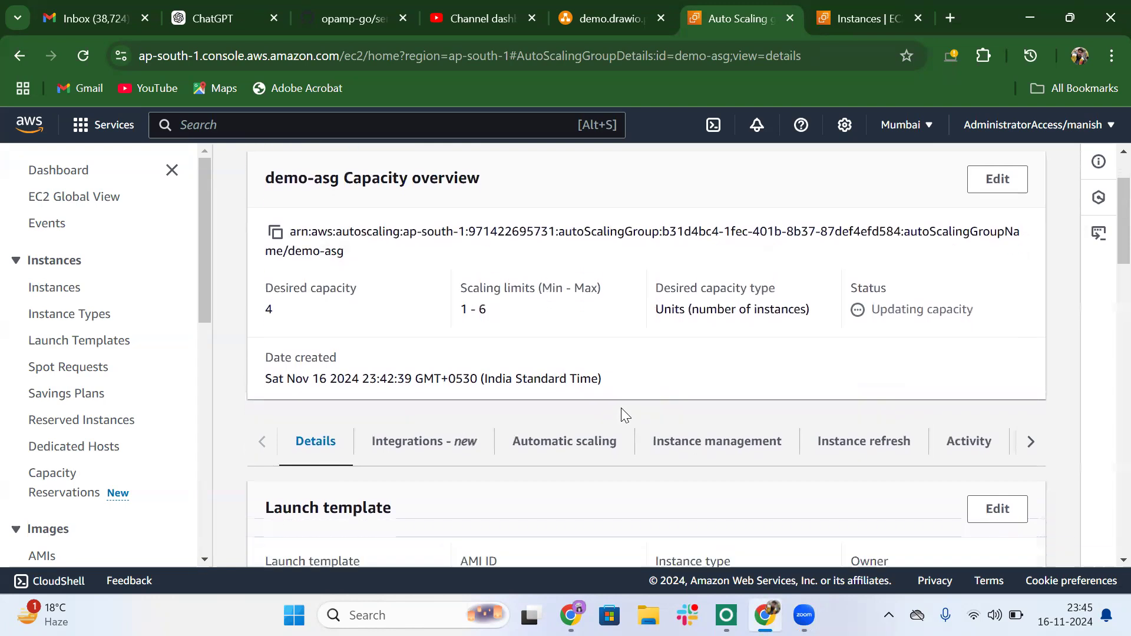
left_click(707, 436)
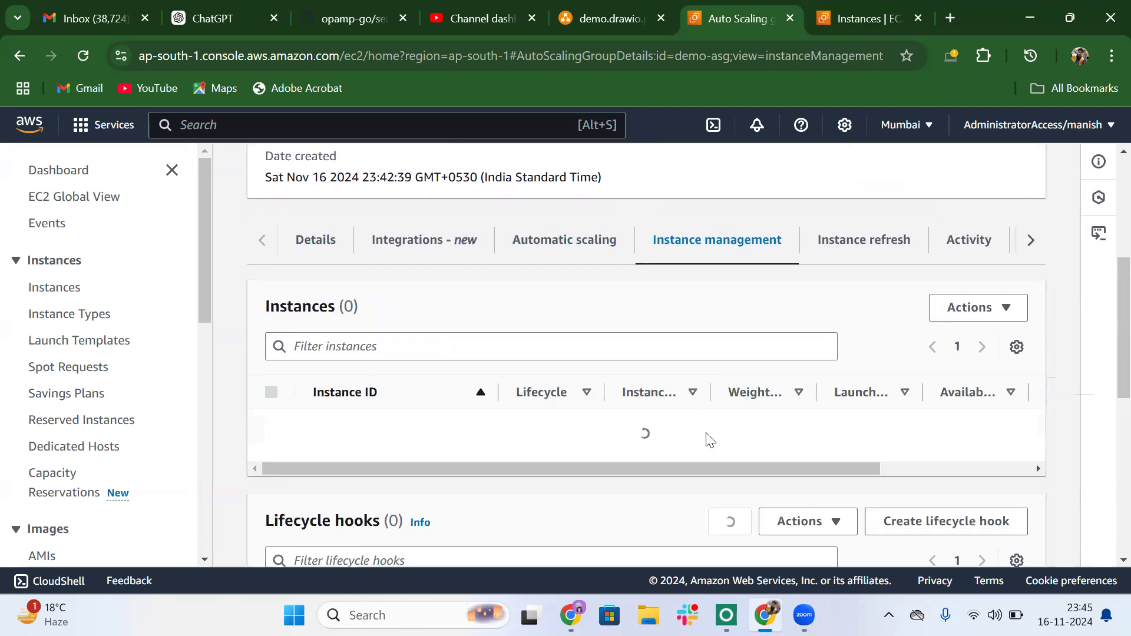
left_click(900, 252)
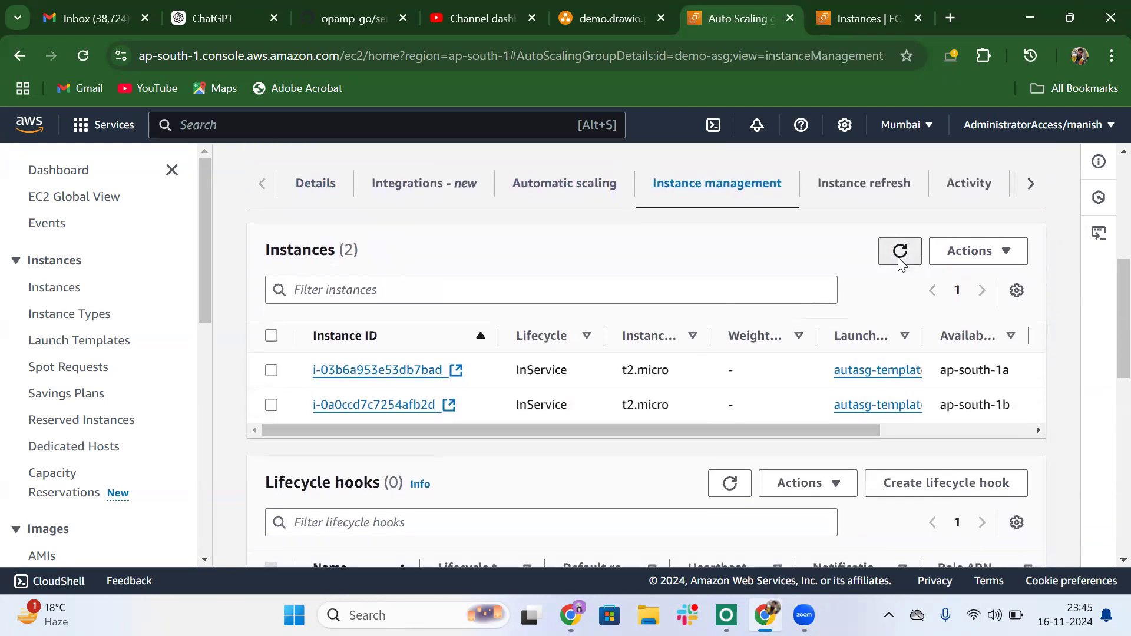
left_click(899, 253)
left_click(896, 251)
left_click(890, 258)
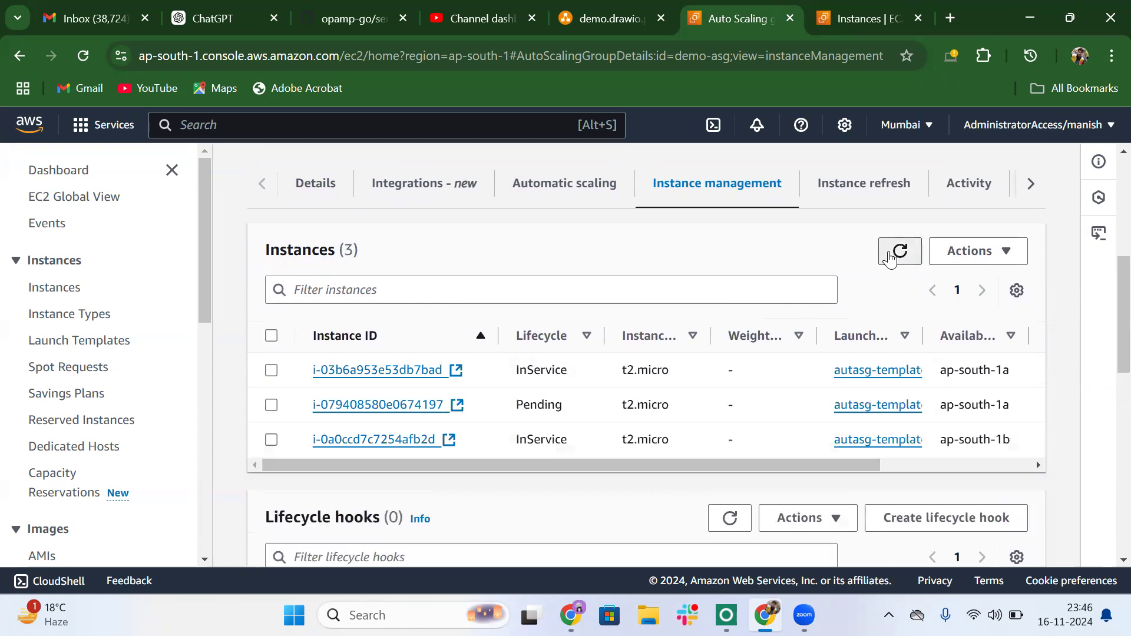
left_click(890, 257)
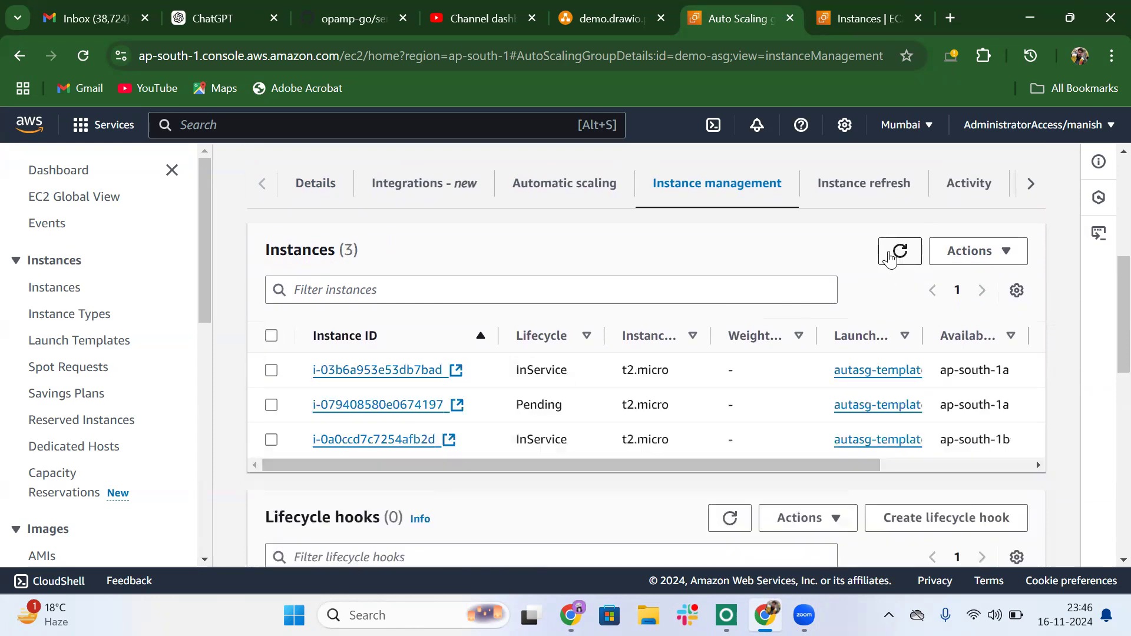
left_click(890, 258)
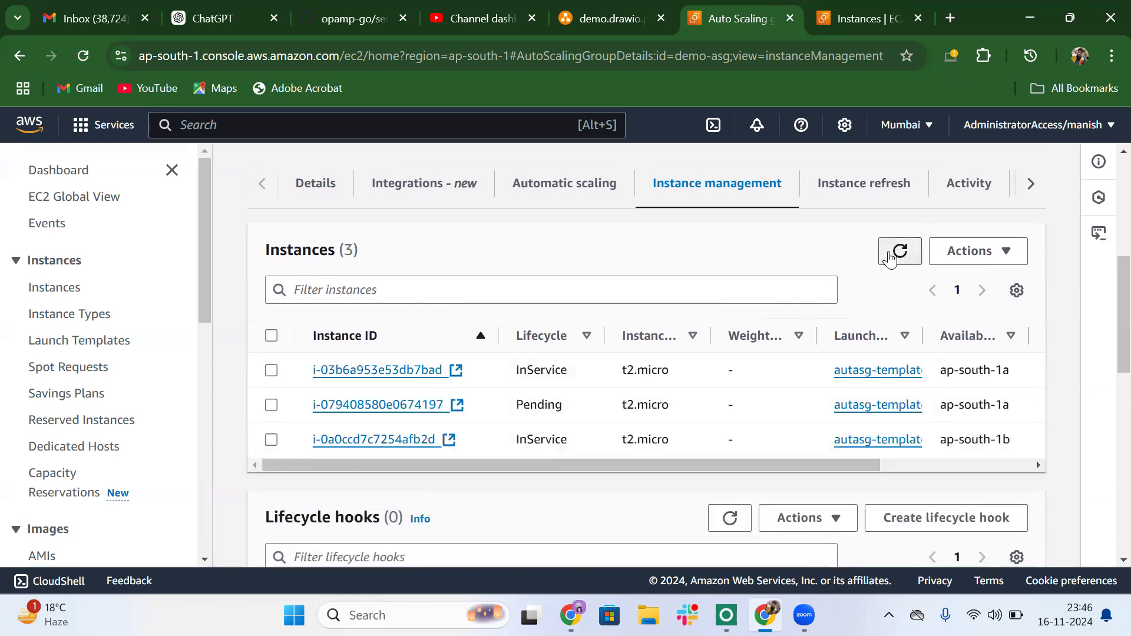
left_click(889, 258)
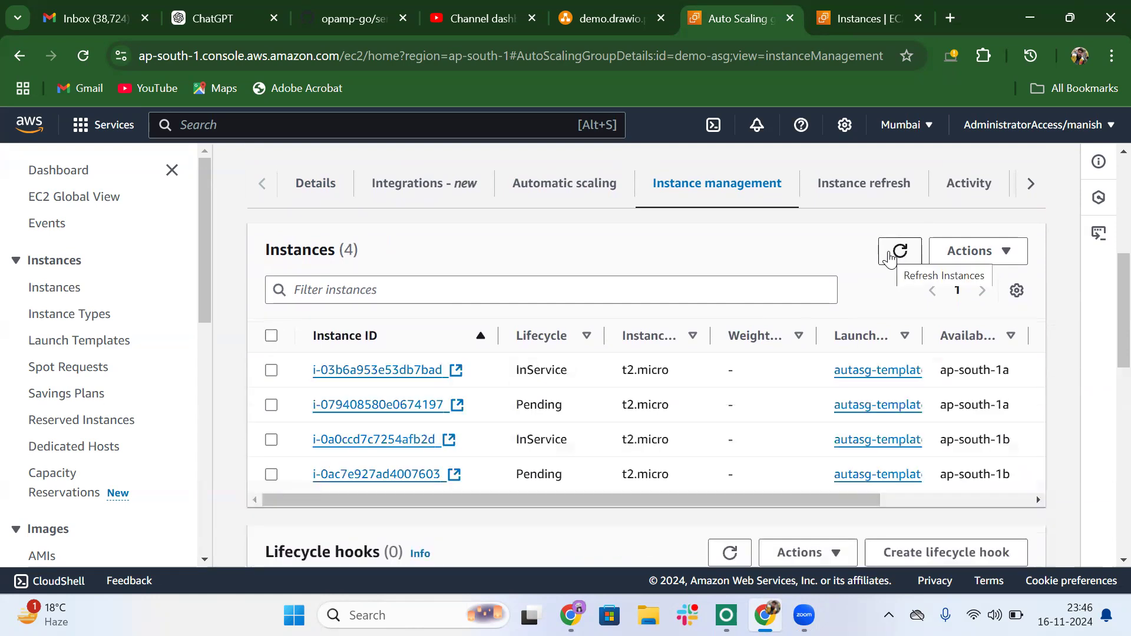
Refresh the EC2 Instances list in its separate browser tab to check the new instances, and return to demo-asg.
left_click(832, 16)
left_click(558, 167)
left_click(558, 166)
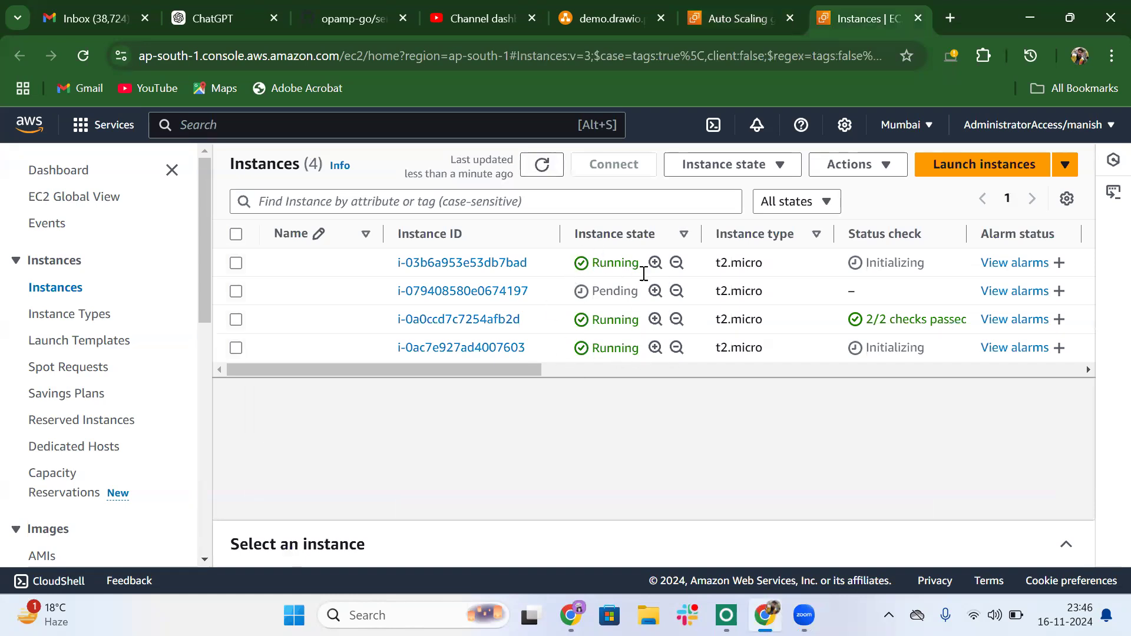
left_click(724, 17)
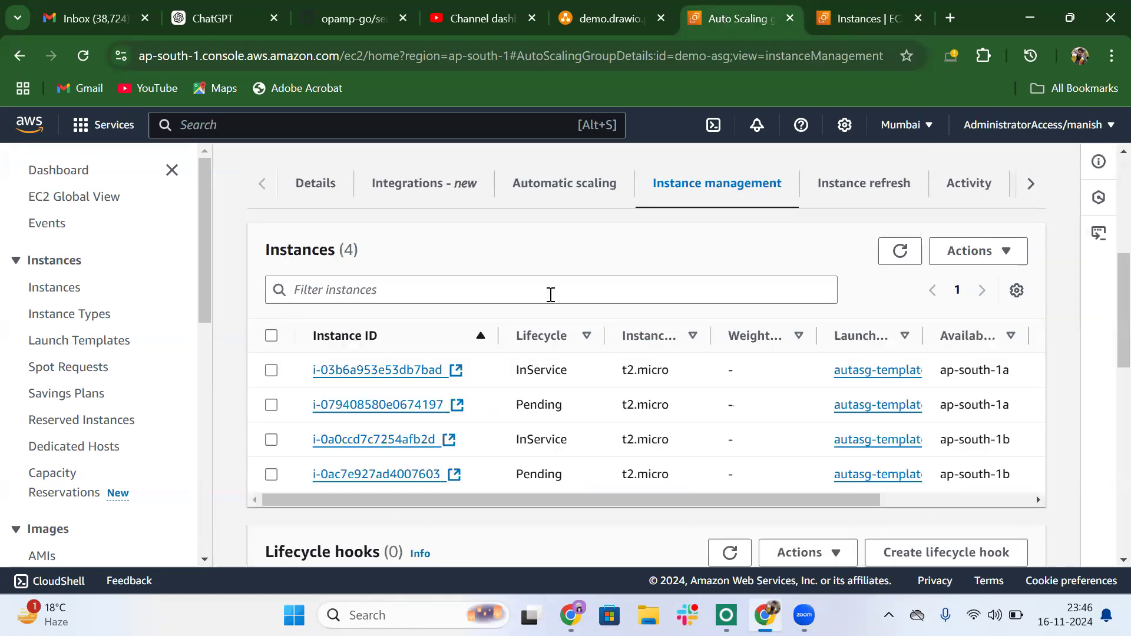
Look through demo-asg's dynamic scaling policy creation form and leave it for the Auto Scaling groups list without creating a policy.
left_click(562, 203)
scroll(468, 334, "down", 2)
left_click(600, 415)
scroll(599, 424, "down", 2)
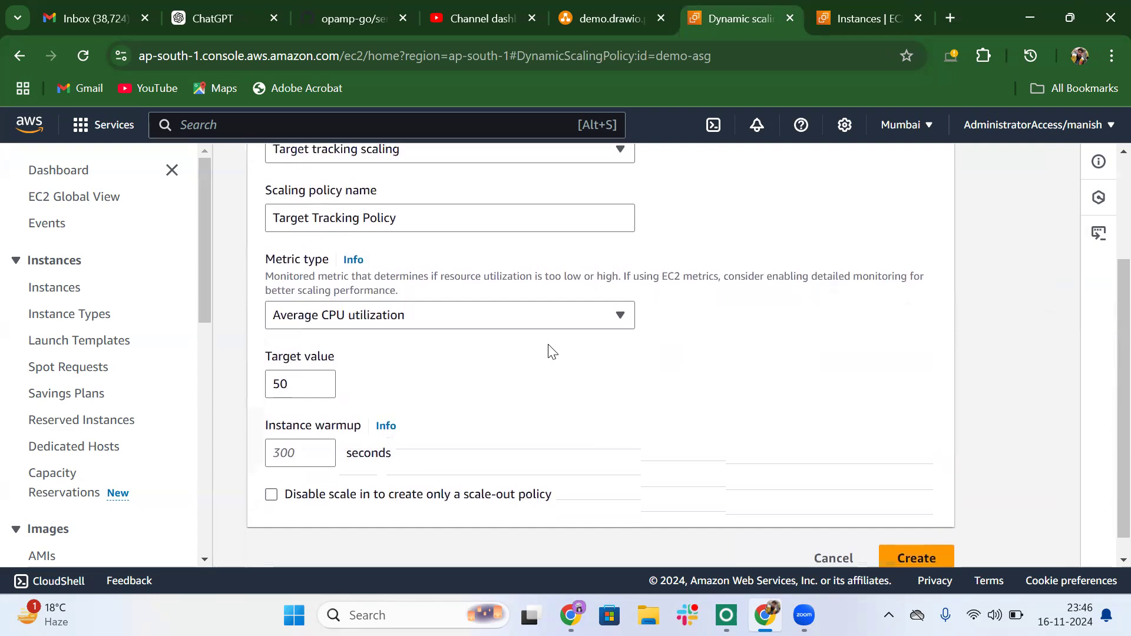
scroll(548, 352, "up", 3)
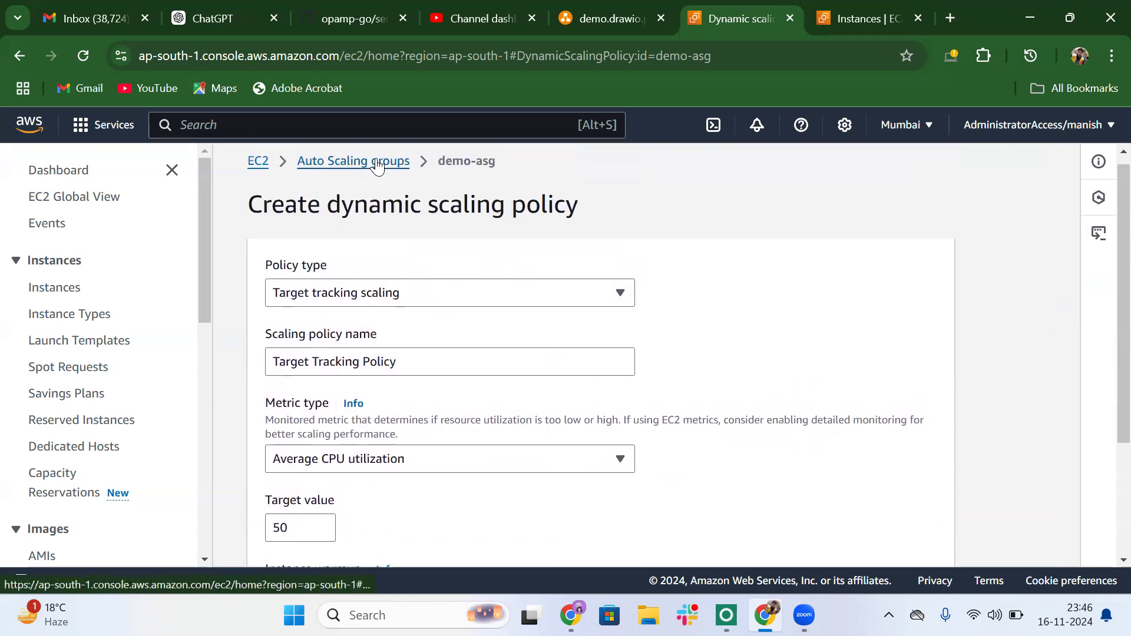
left_click(377, 167)
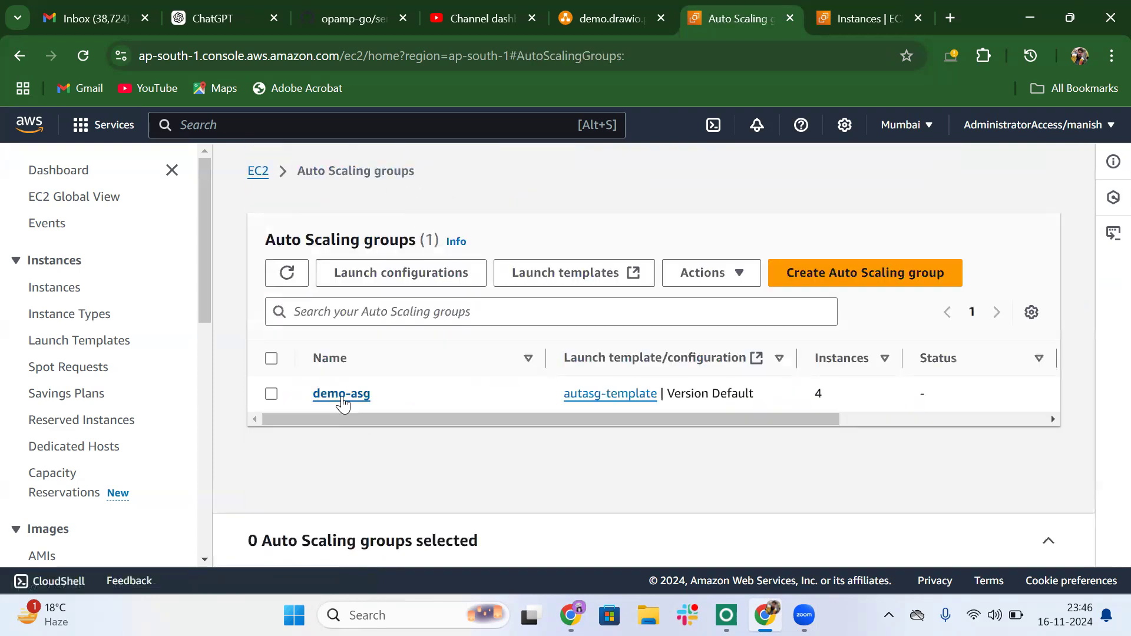
Reopen demo-asg and review its automatic scaling options: dynamic scaling policies, predictive scaling policies and scheduled actions.
left_click(342, 395)
scroll(631, 379, "down", 4)
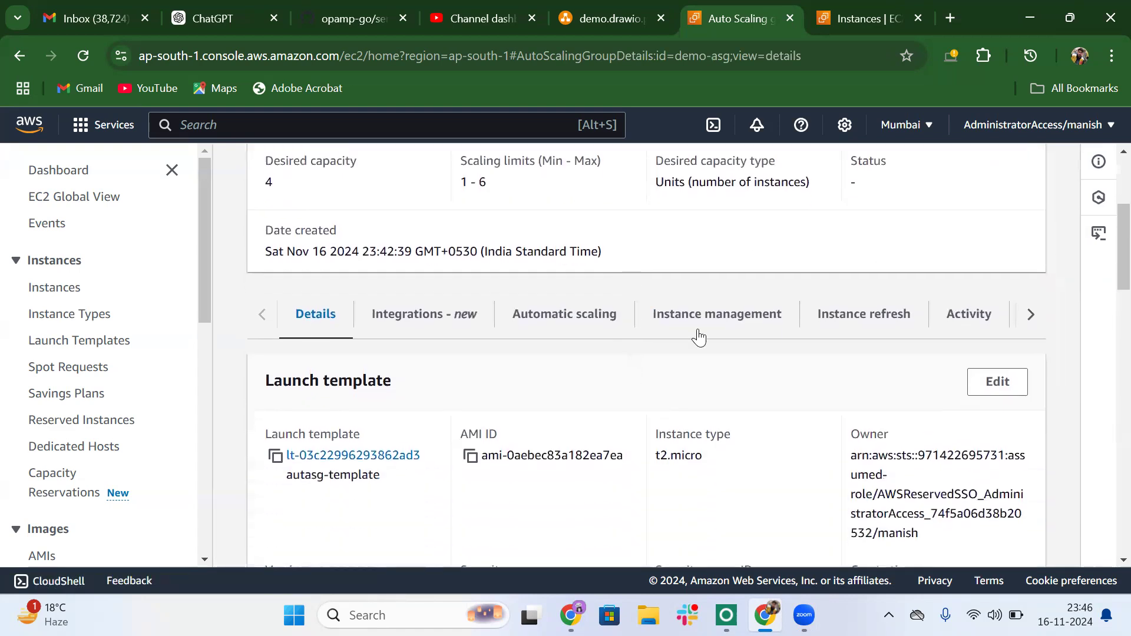
left_click(583, 325)
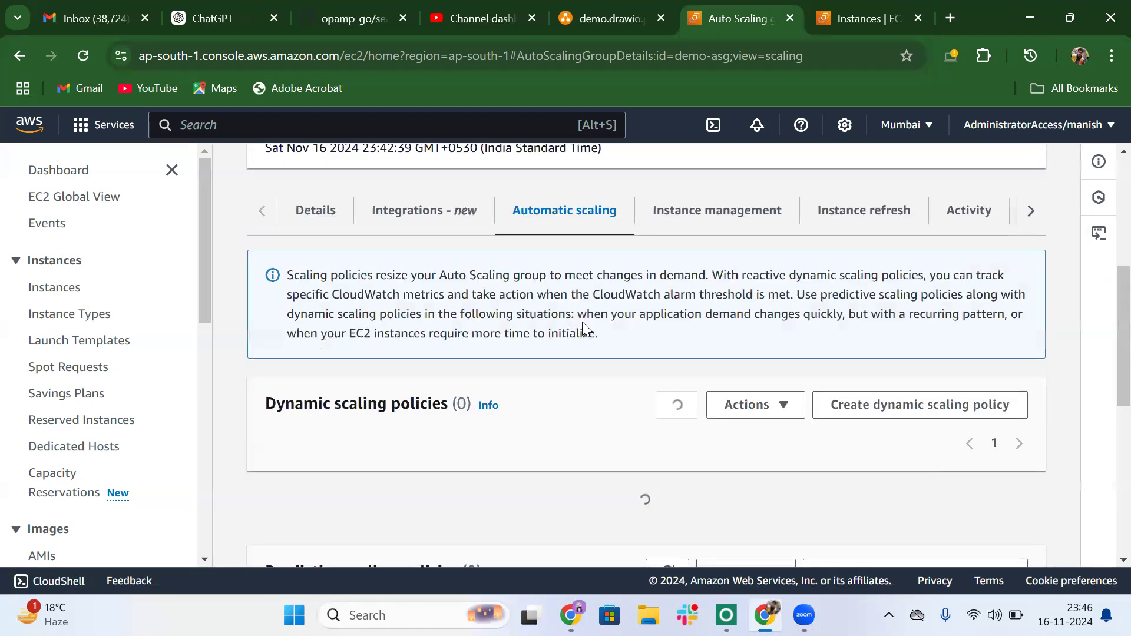
scroll(583, 324, "down", 5)
scroll(582, 324, "down", 4)
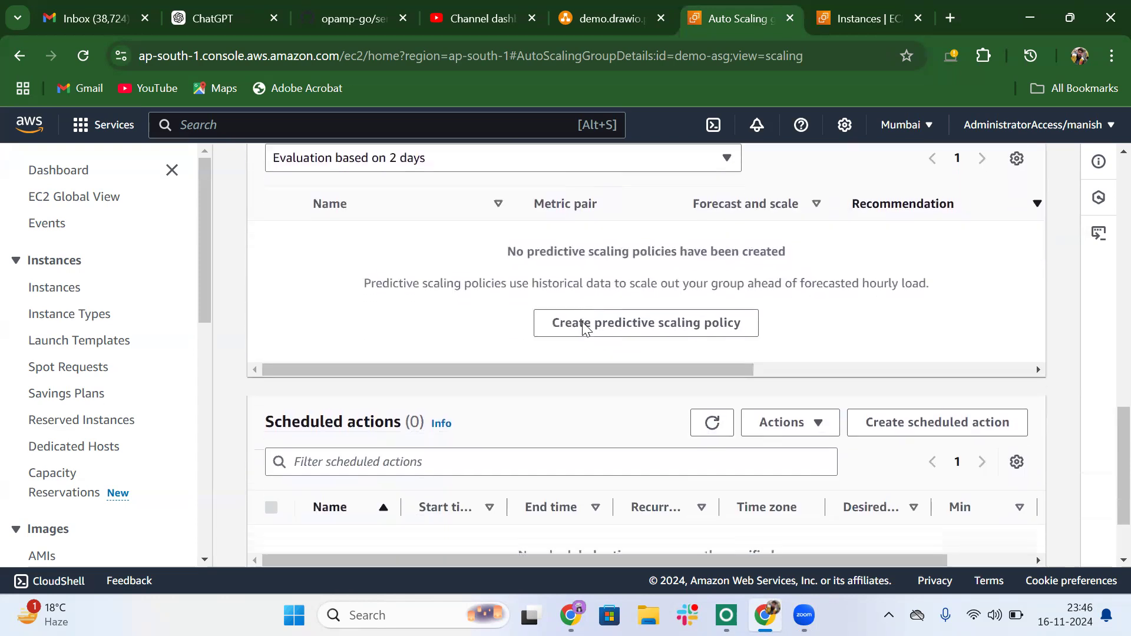
scroll(583, 327, "up", 3)
scroll(584, 330, "up", 1)
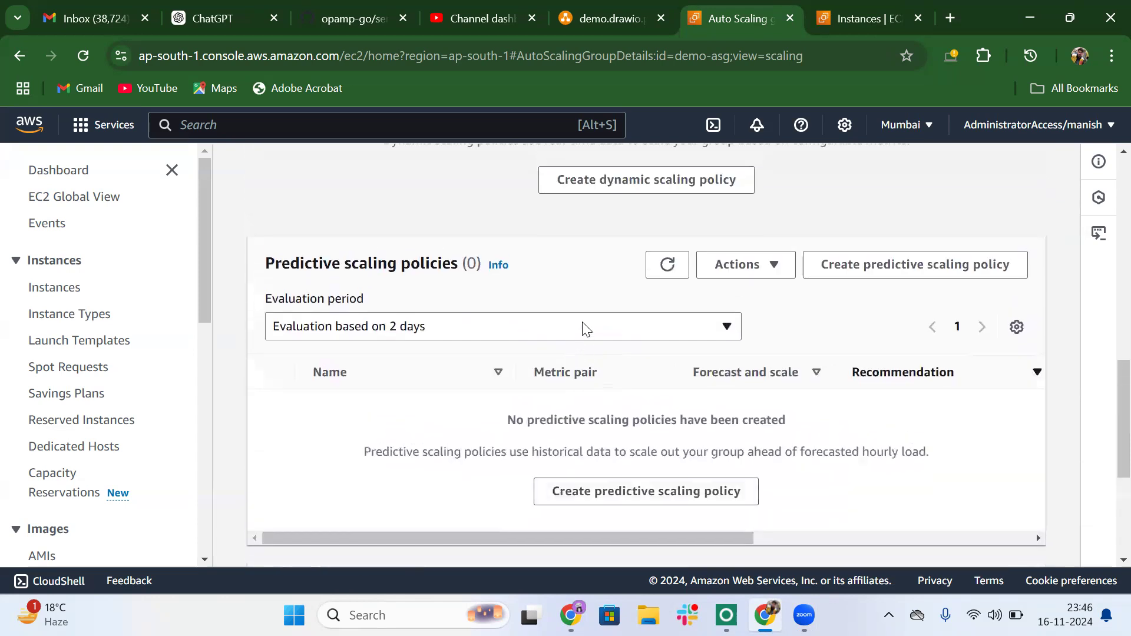
scroll(584, 330, "up", 2)
scroll(584, 327, "up", 2)
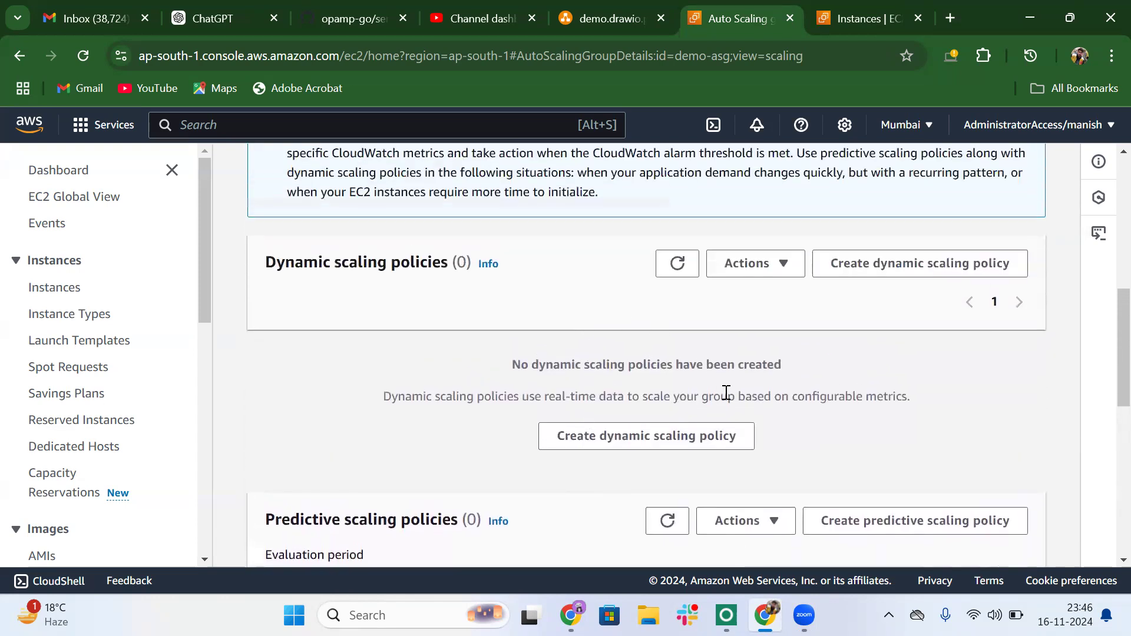
scroll(764, 392, "up", 2)
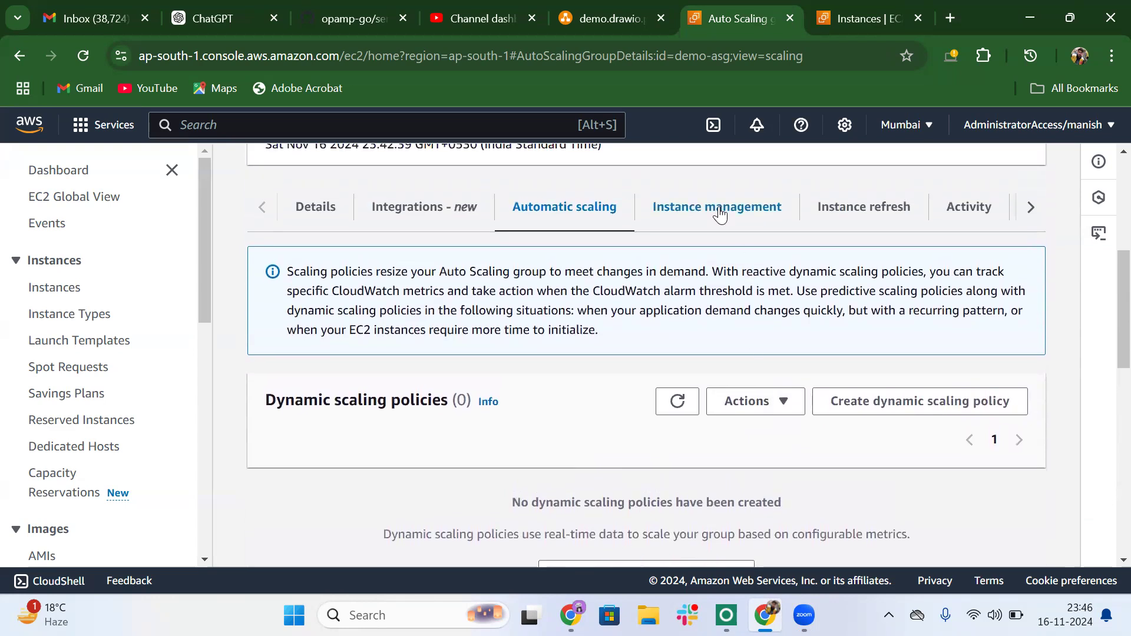
Check the lifecycle state of demo-asg's managed instances and go back over its dynamic and predictive scaling policies.
left_click(720, 216)
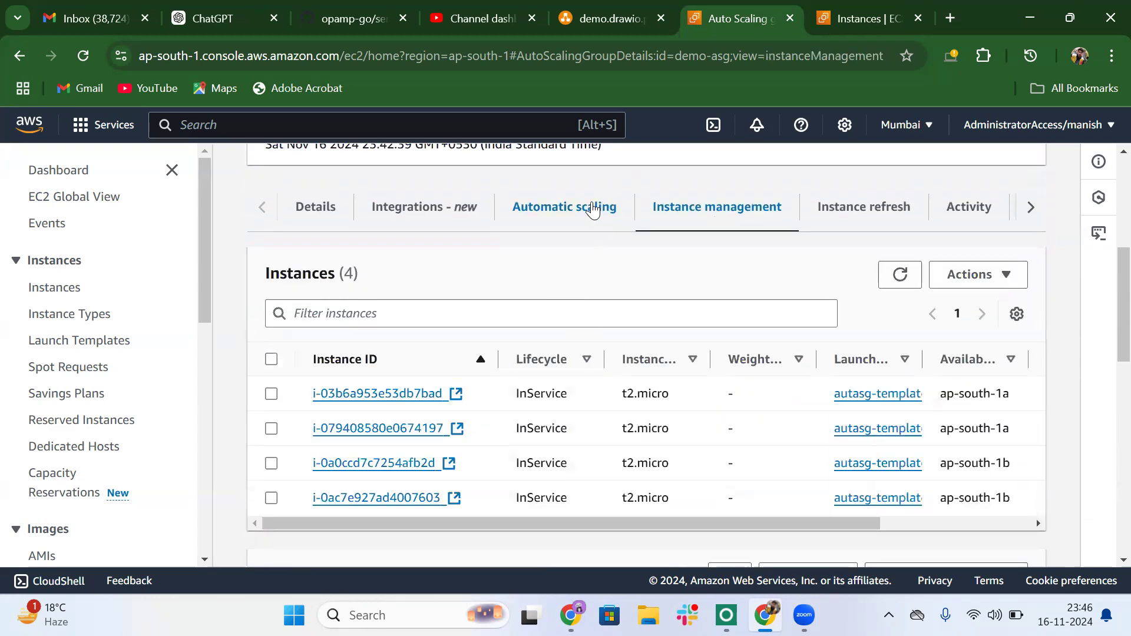
left_click(595, 209)
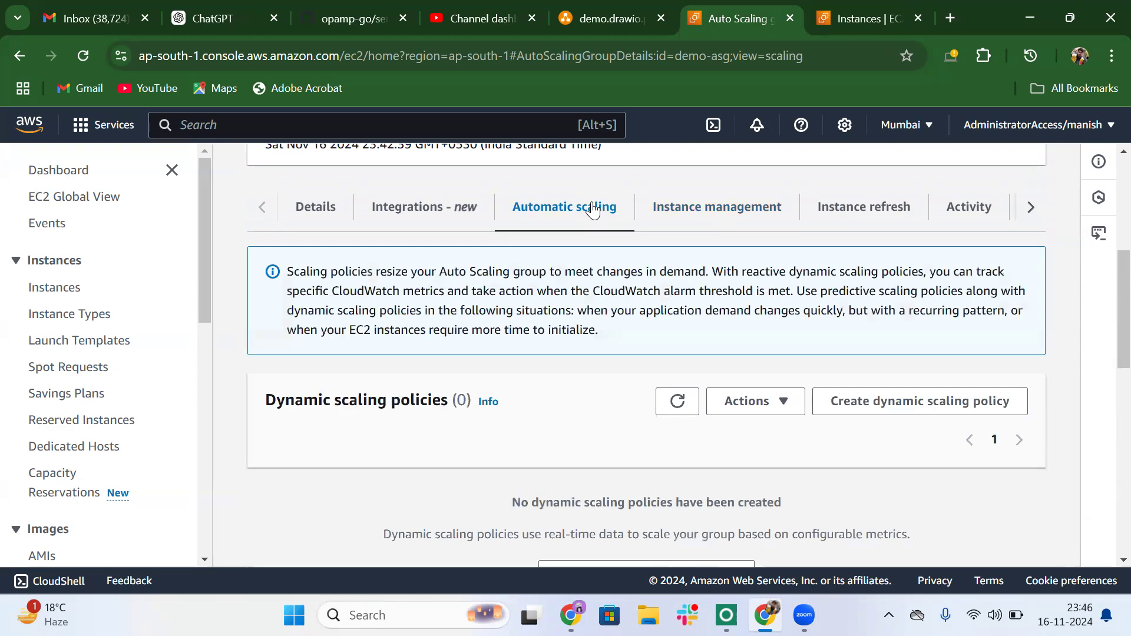
scroll(593, 210, "down", 3)
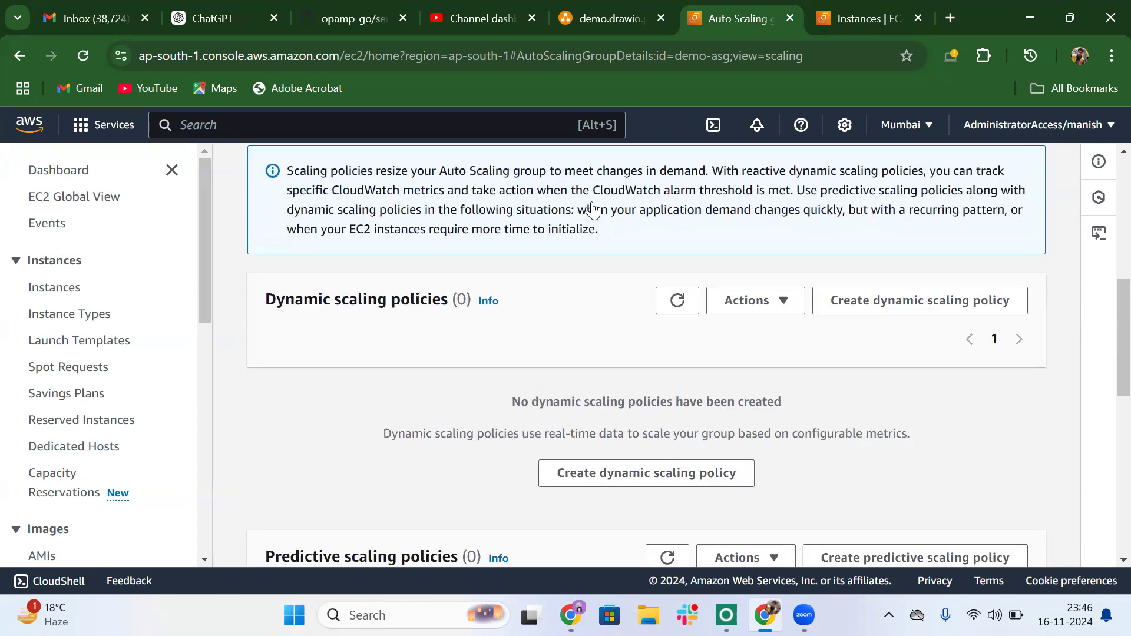
scroll(594, 208, "down", 8)
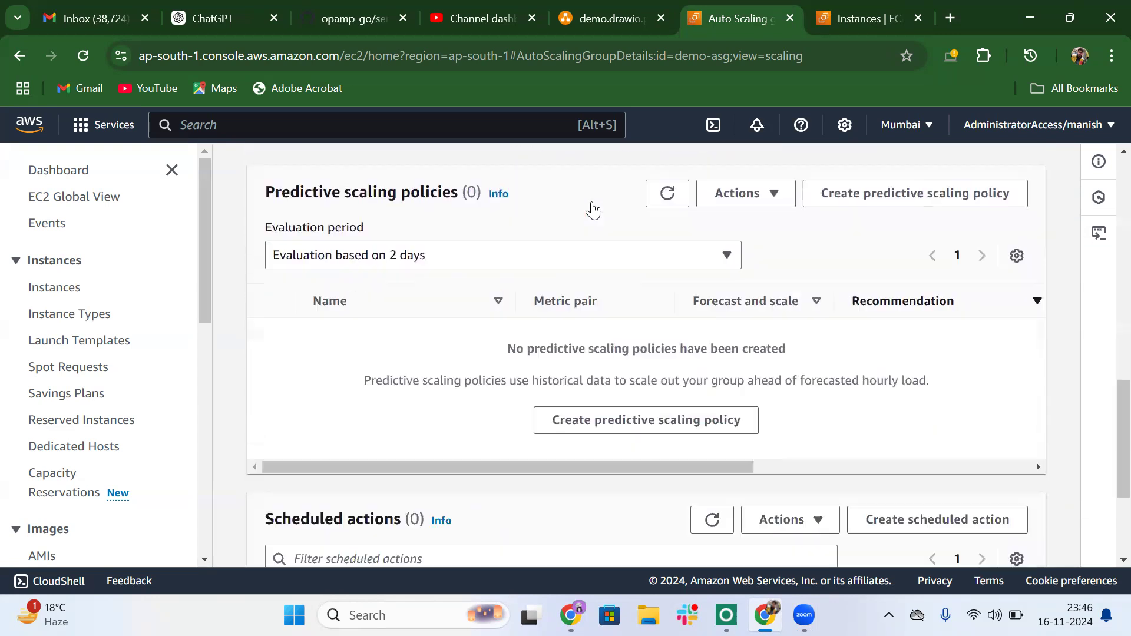
Point out the desired capacity and scaling limits in demo-asg's capacity overview and show the group's launch template details.
scroll(594, 208, "up", 10)
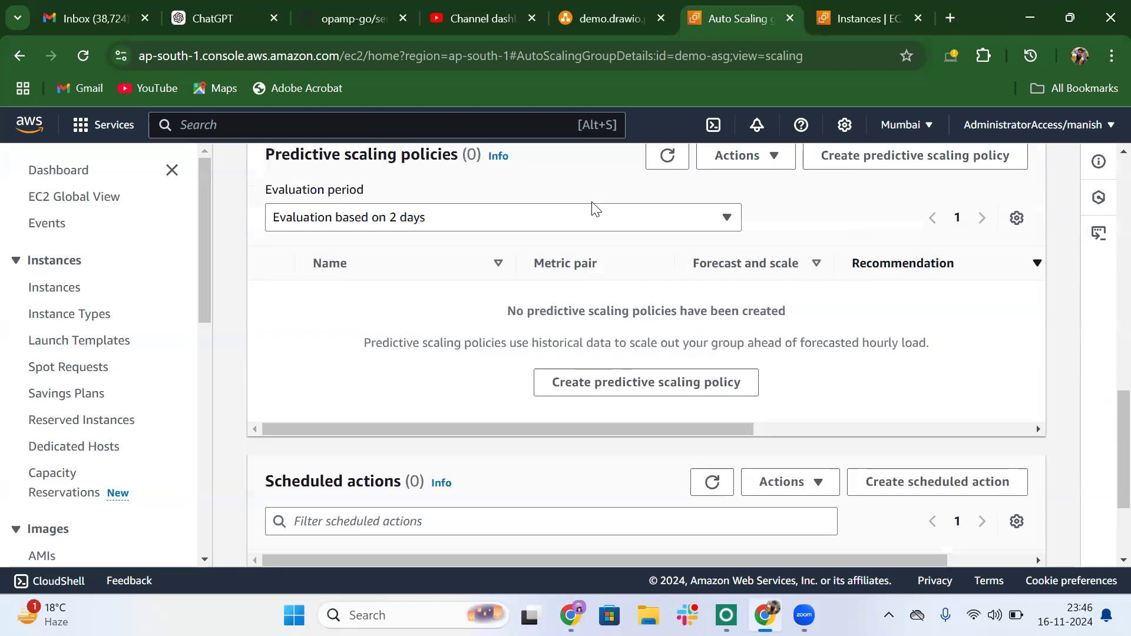
scroll(593, 202, "up", 3)
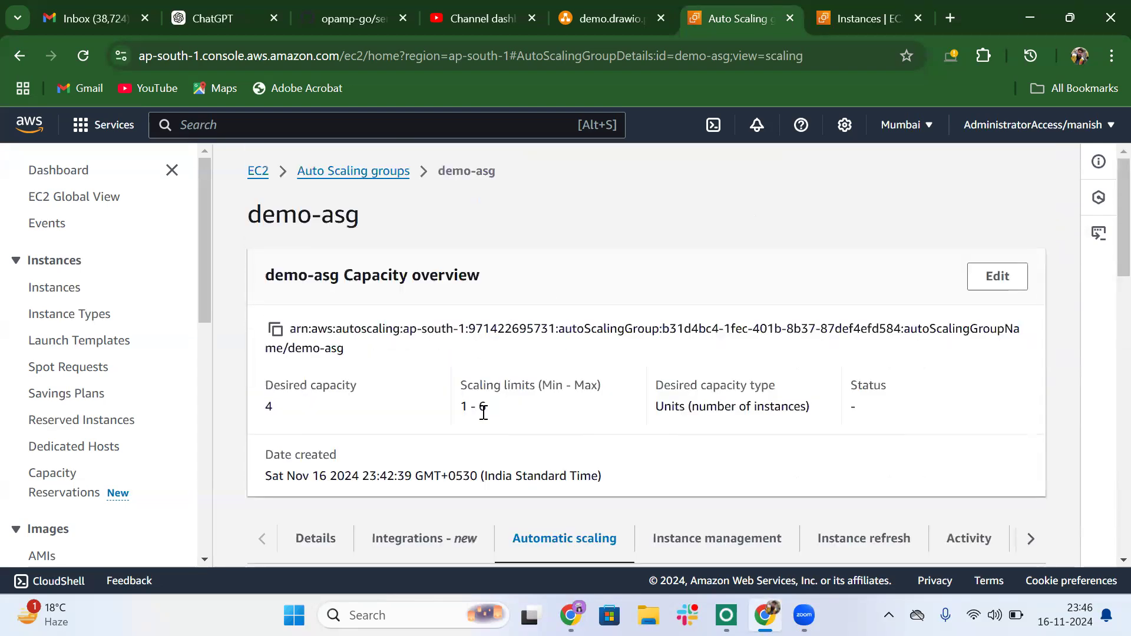
scroll(484, 412, "down", 3)
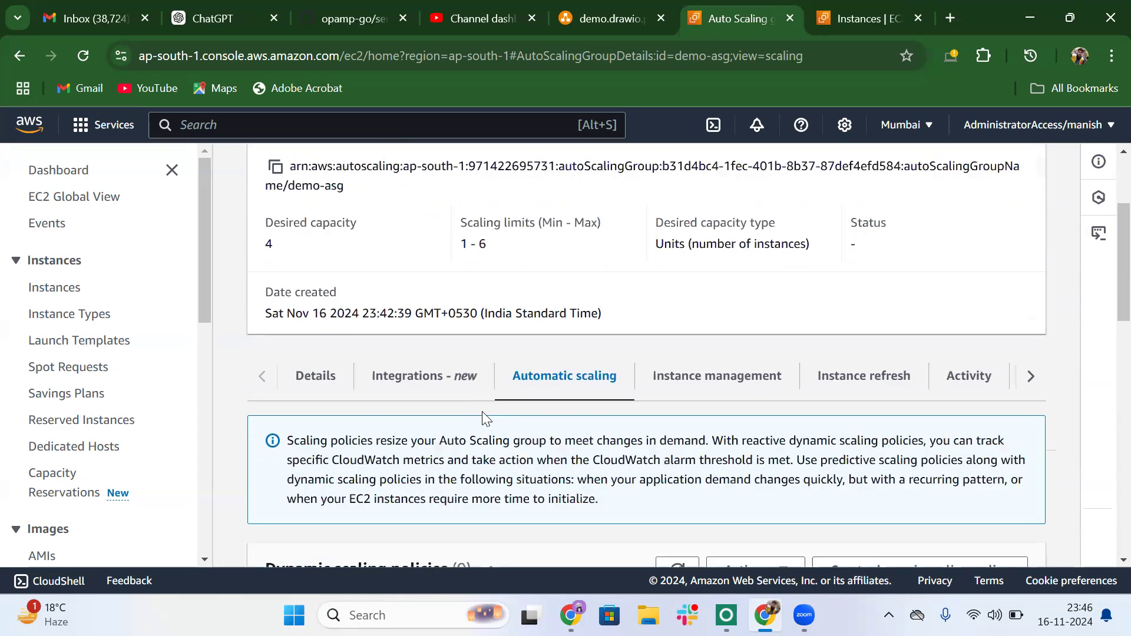
left_click(317, 388)
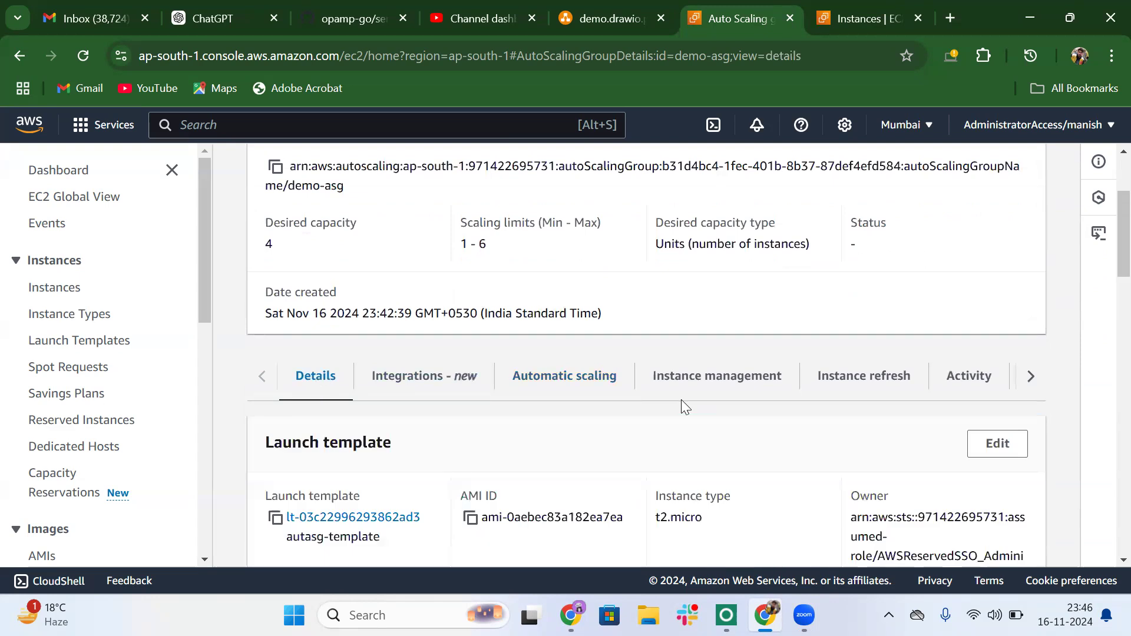
Refresh the EC2 Instances list to check the state of the instances, and switch to the Zoom Meeting window.
left_click(835, 17)
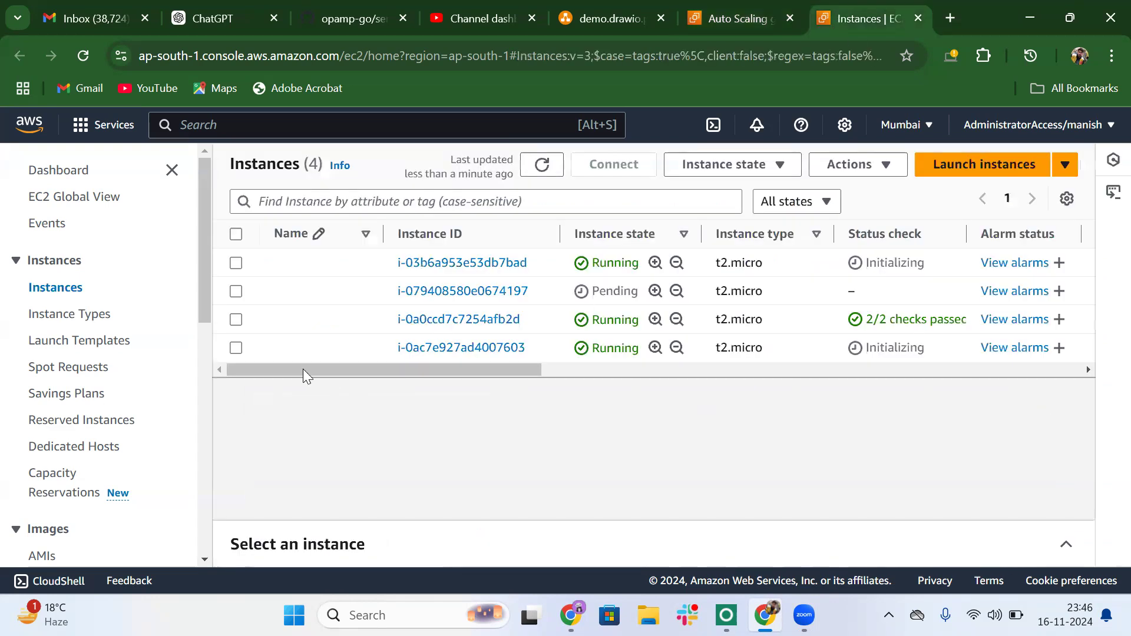
left_click(543, 165)
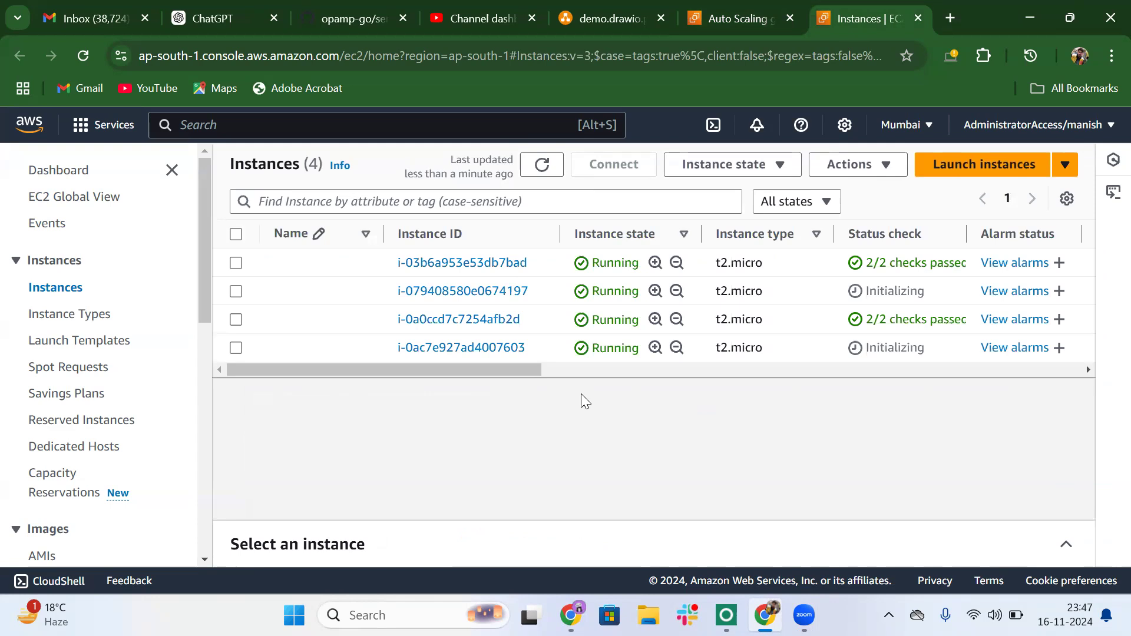
mouse_move(805, 615)
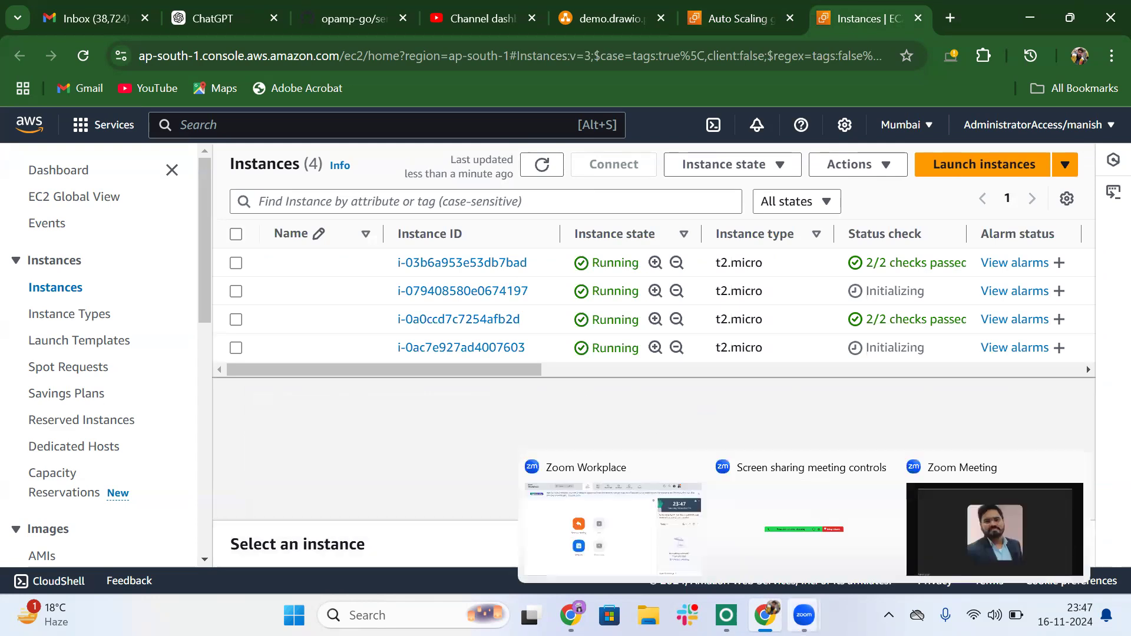
left_click(962, 530)
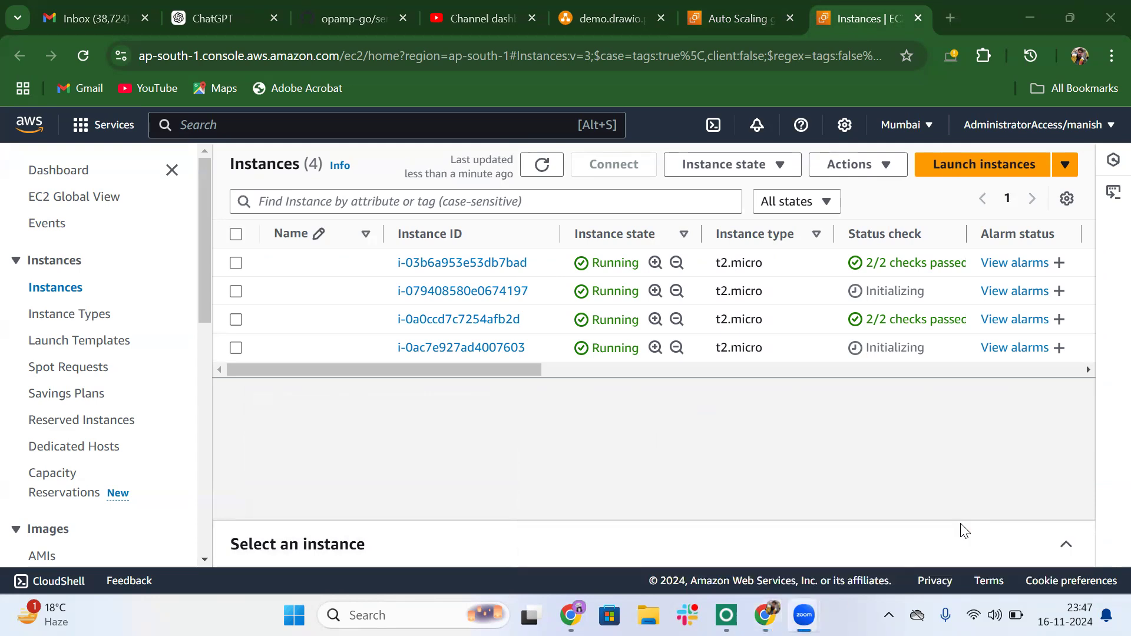